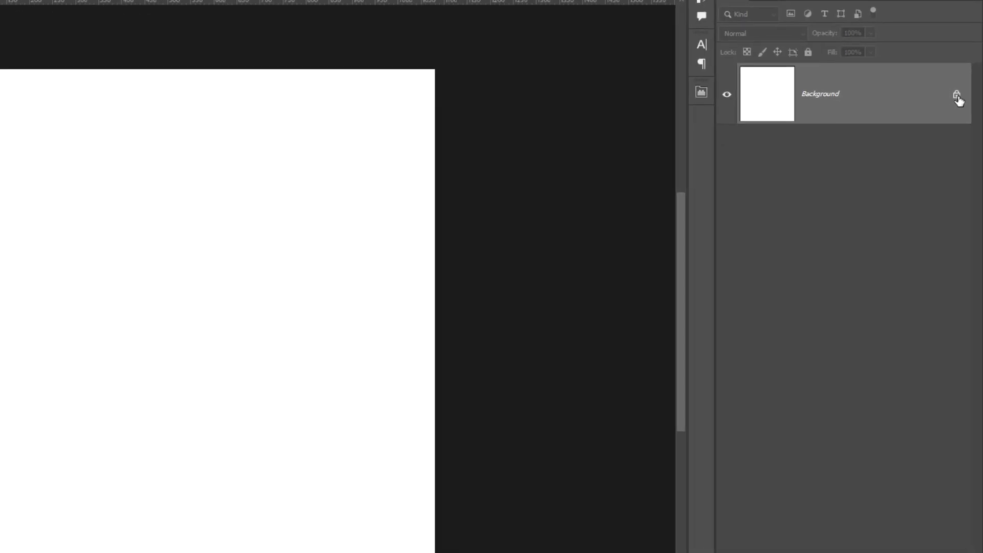
Unlock the background as Layer 0 and give it a deep blue #008cb9 Color Overlay.
left_click(962, 122)
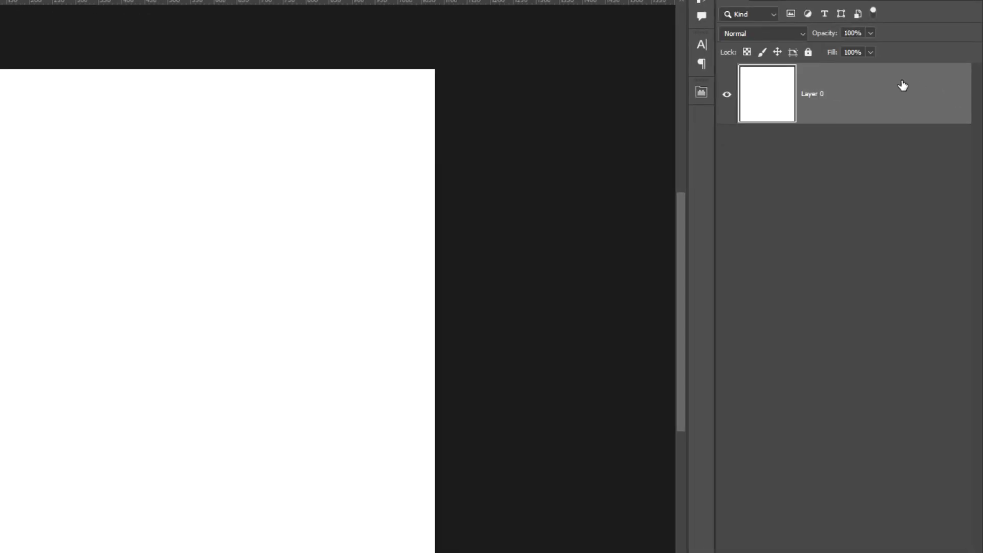
right_click(877, 114)
left_click(878, 91)
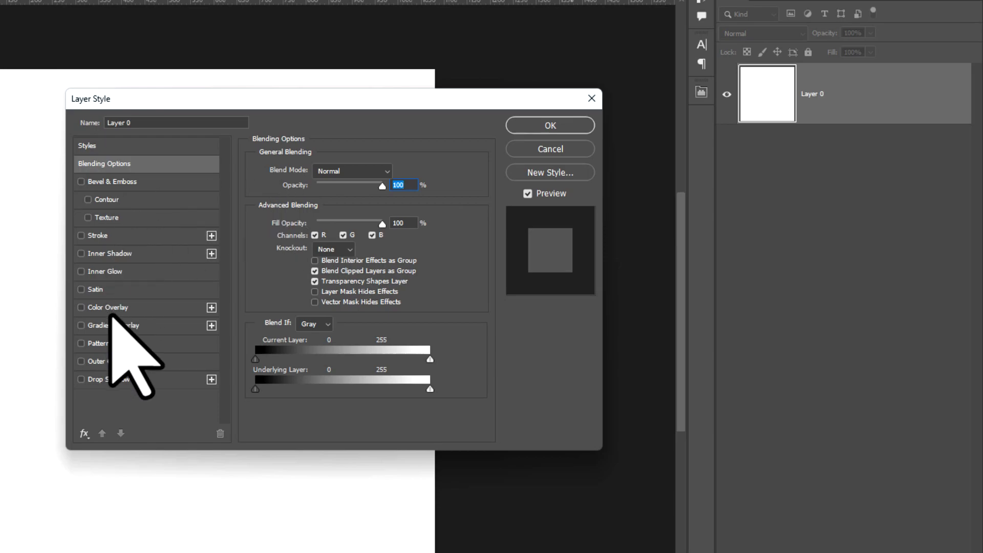
left_click(107, 307)
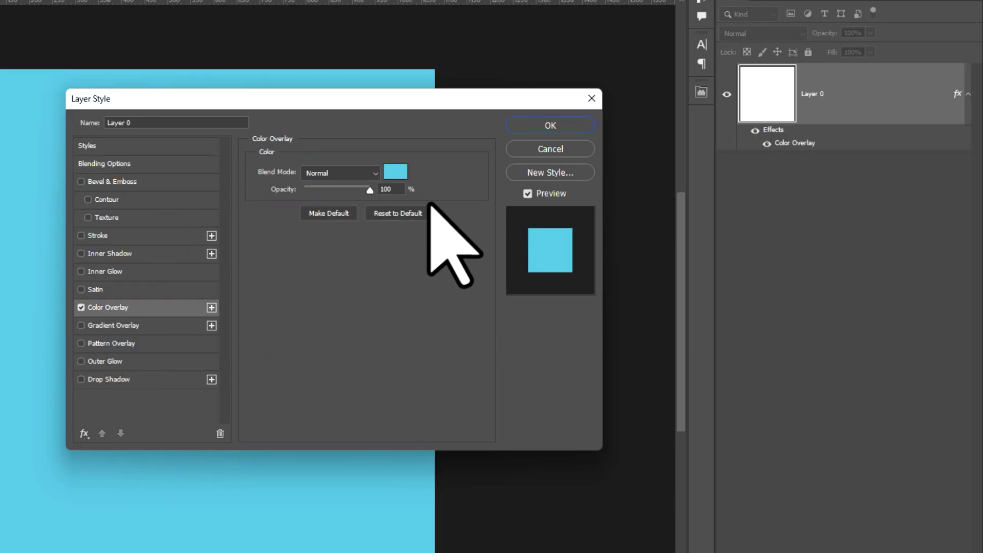
left_click(399, 174)
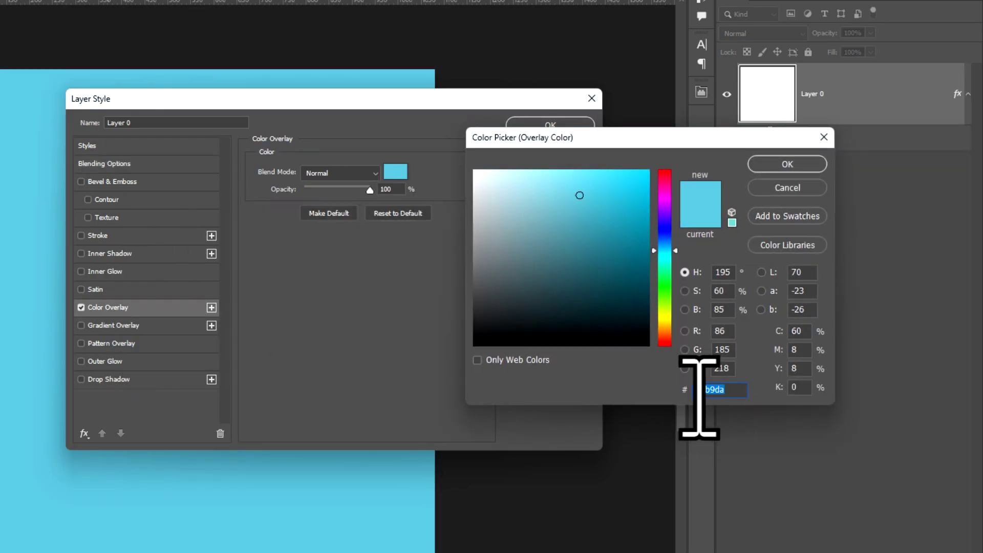
type("008cb9")
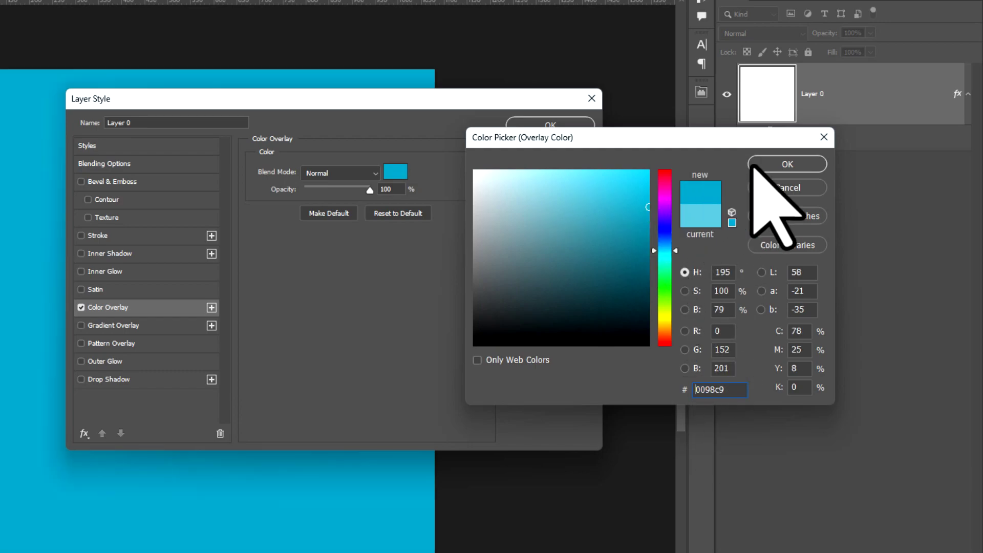
left_click(768, 163)
left_click(555, 127)
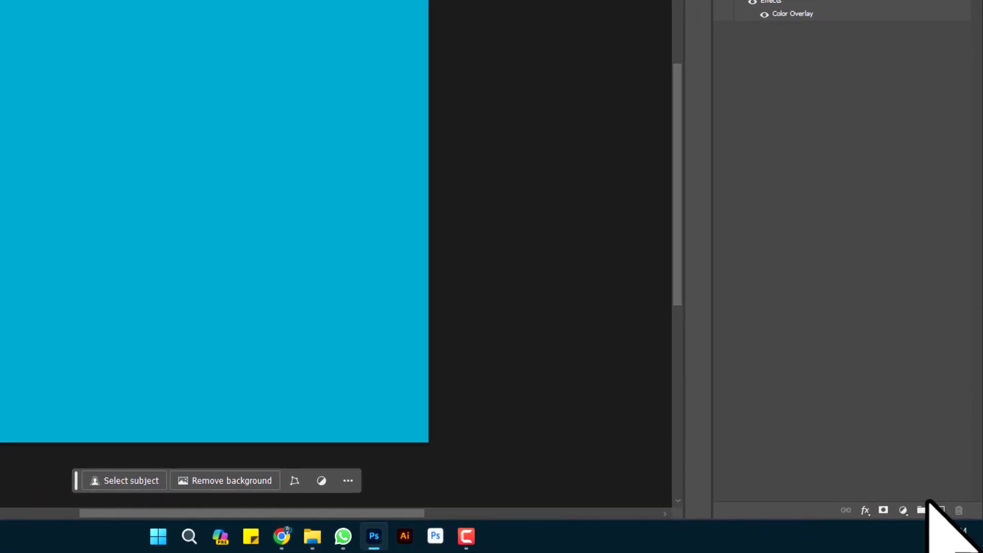
Add a new layer and set up a Soft Round Brush Tool at 800 px.
left_click(940, 510)
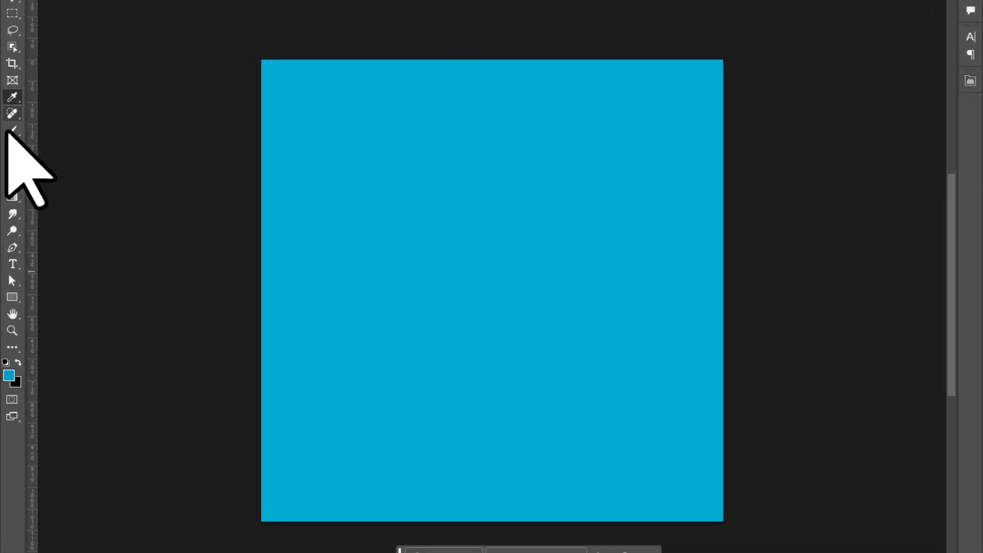
right_click(13, 128)
left_click(56, 128)
right_click(451, 240)
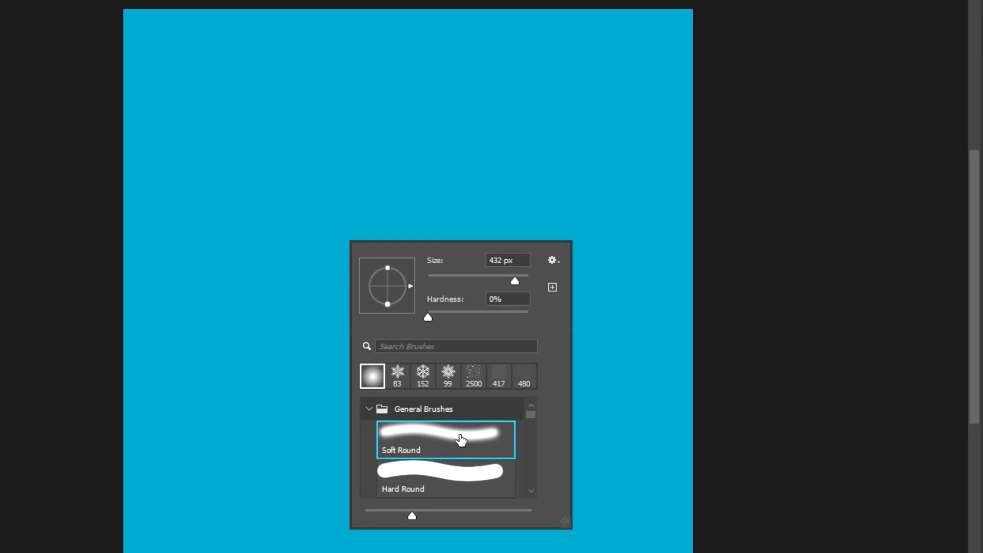
left_click(516, 280)
type("800")
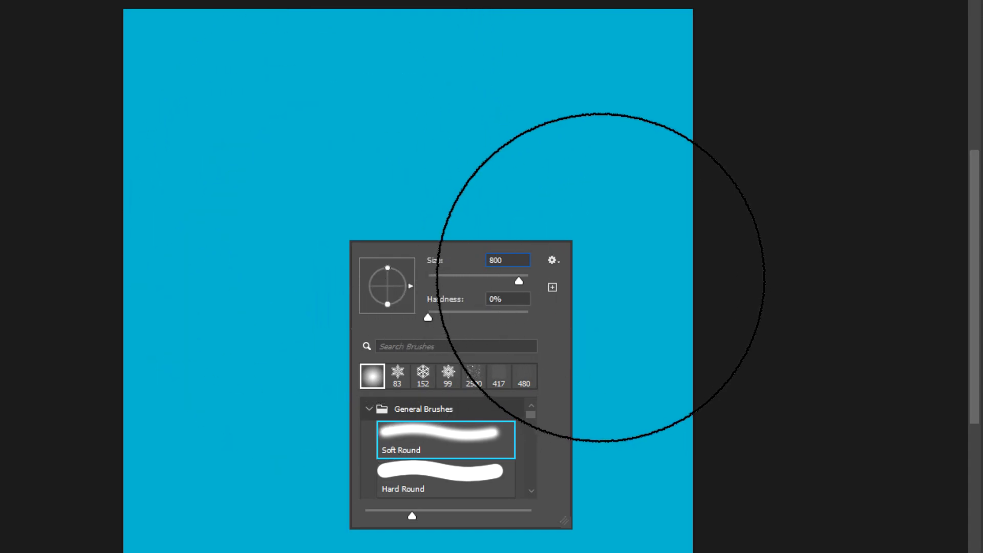
key("Return")
right_click(629, 259)
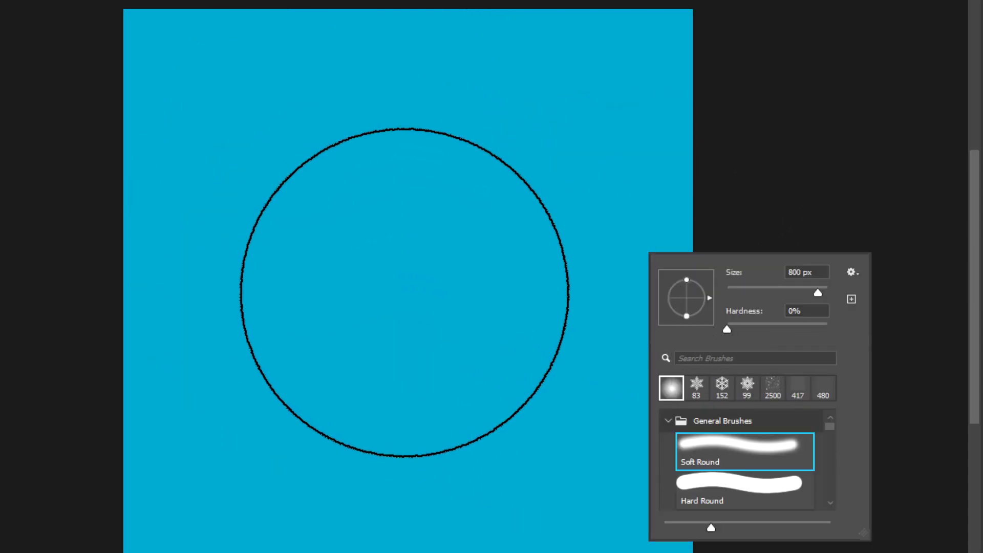
Paint a soft near-white glow at the canvas centre.
left_click(404, 290)
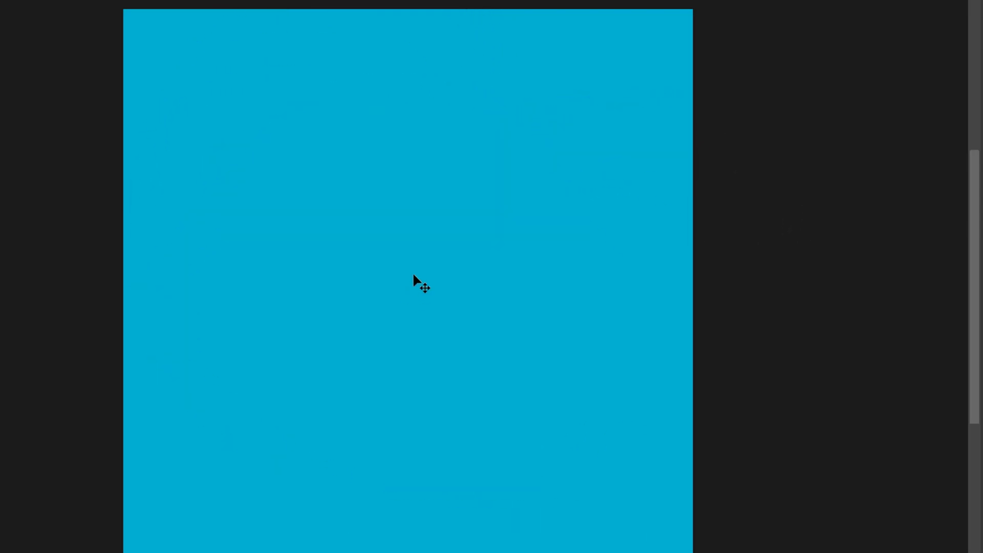
left_click(11, 324)
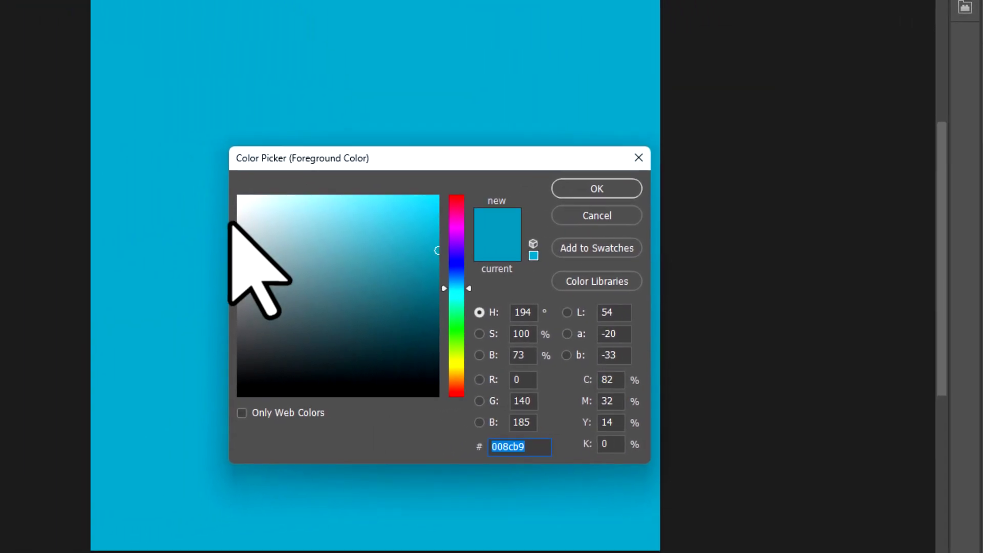
left_click(280, 193)
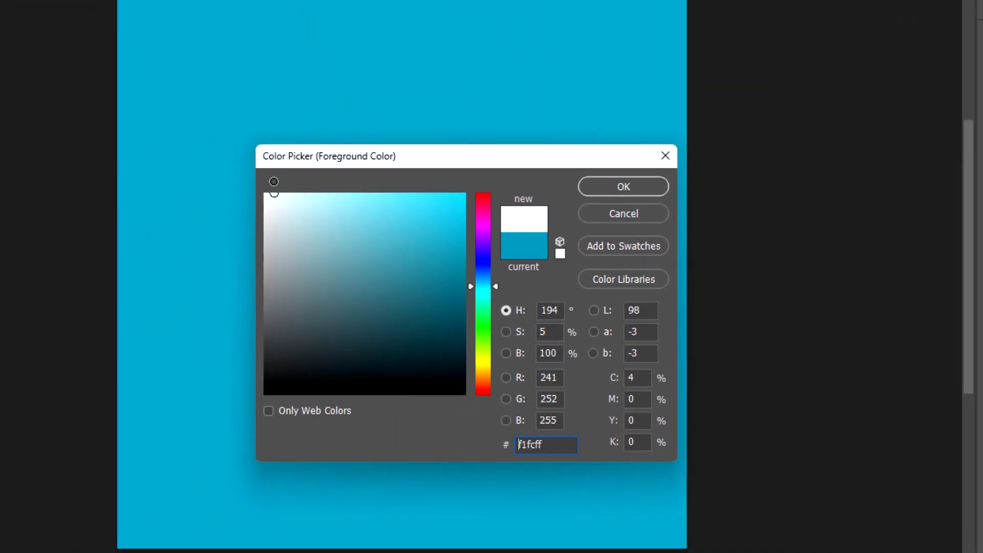
left_click(622, 186)
left_click(401, 262)
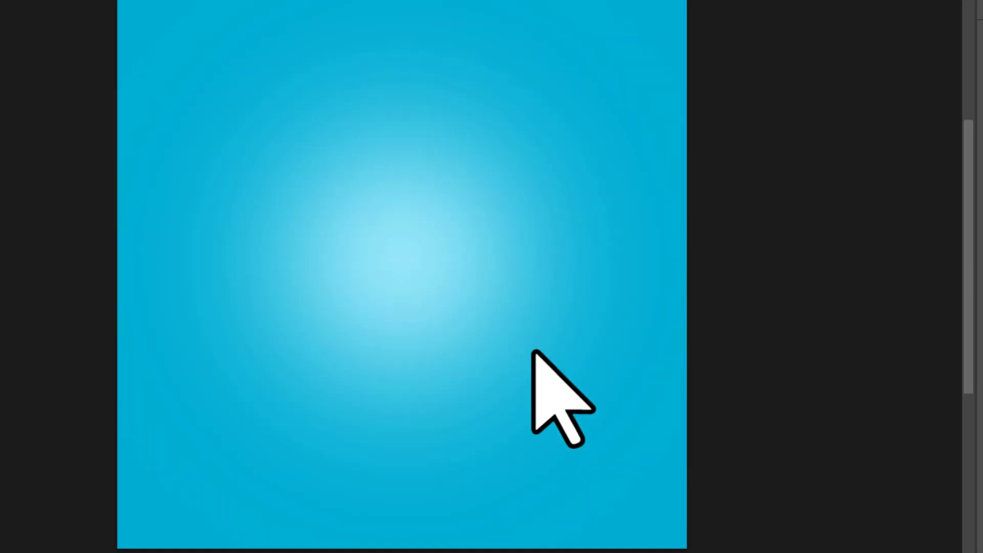
Scale the glow layer up with Free Transform so its light spreads wider.
key("ctrl+t")
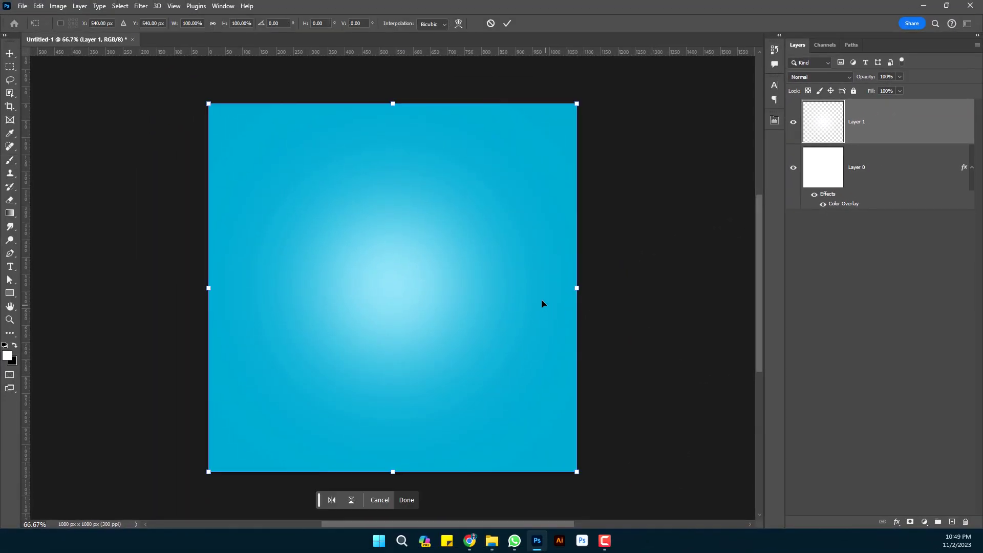
left_click_drag(578, 289, 615, 288)
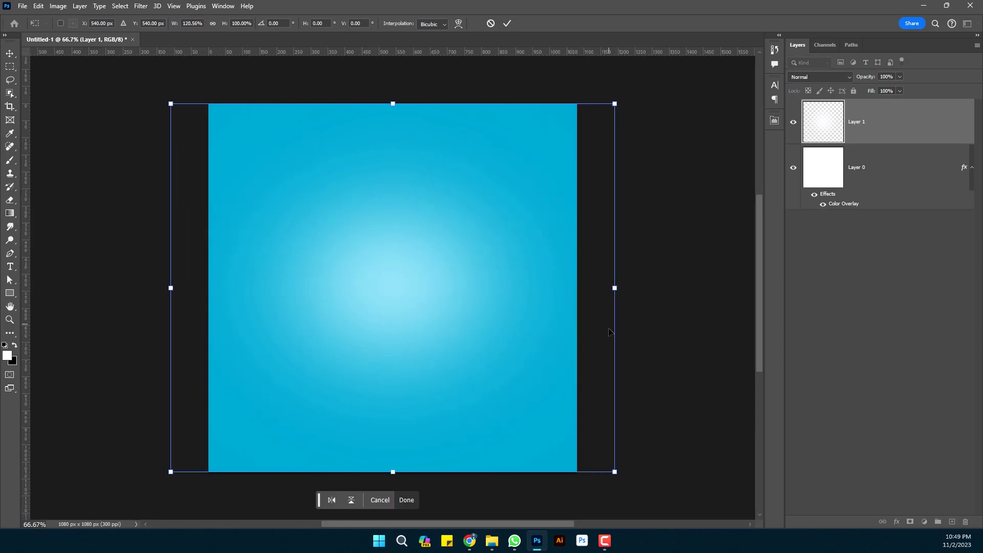
left_click_drag(576, 472, 570, 324)
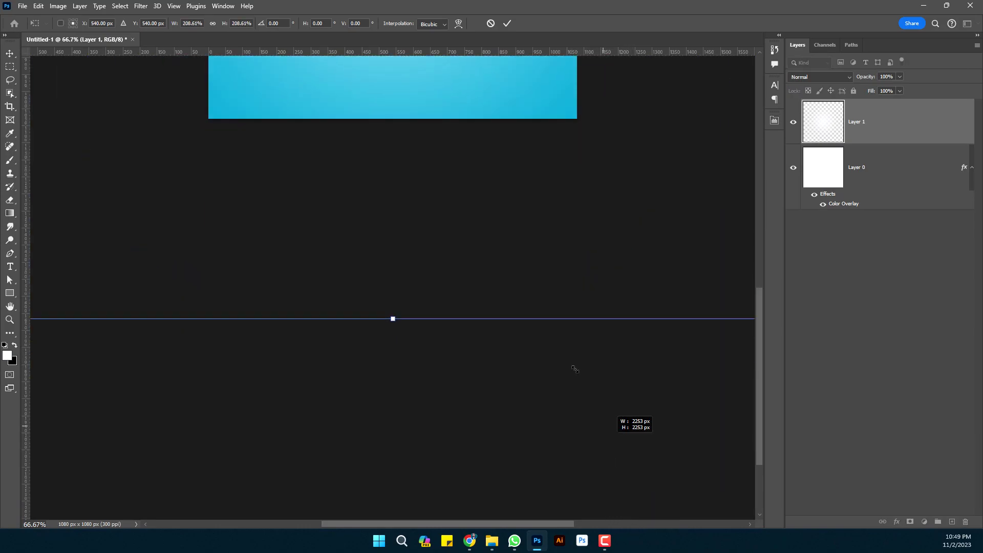
scroll(578, 325, "up", 5)
scroll(430, 215, "up", 2)
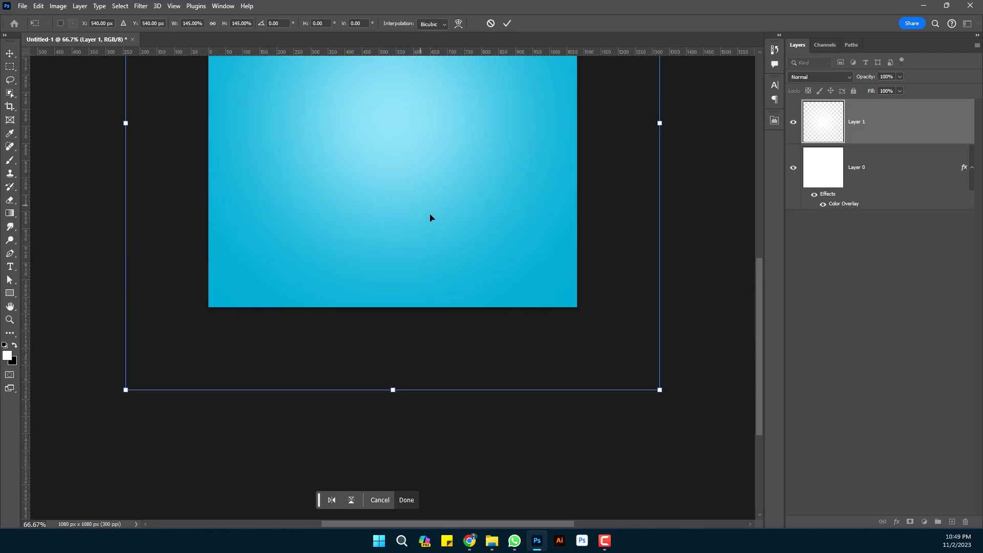
scroll(466, 125, "up", 4)
left_click(507, 23)
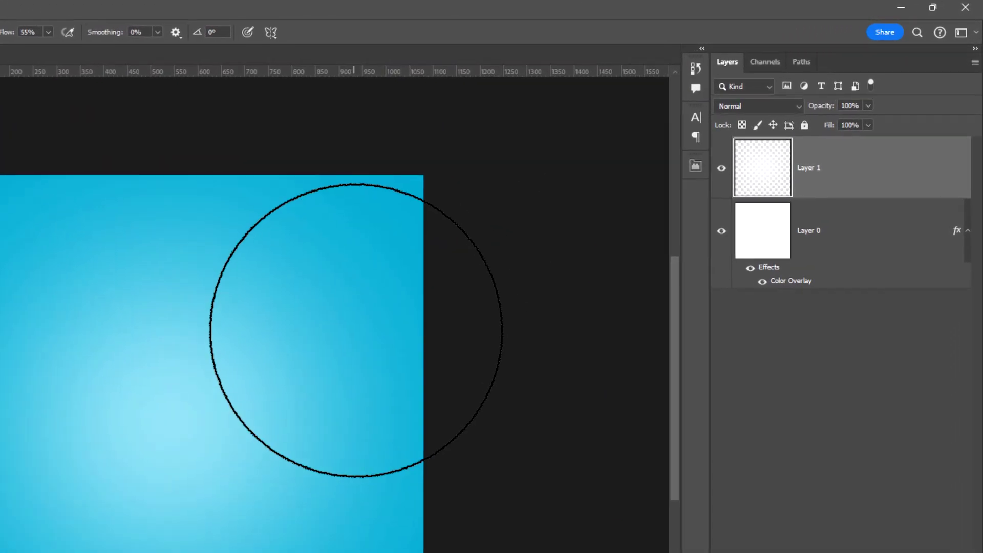
Set the glow layer's blend mode to Hard Light.
left_click(824, 77)
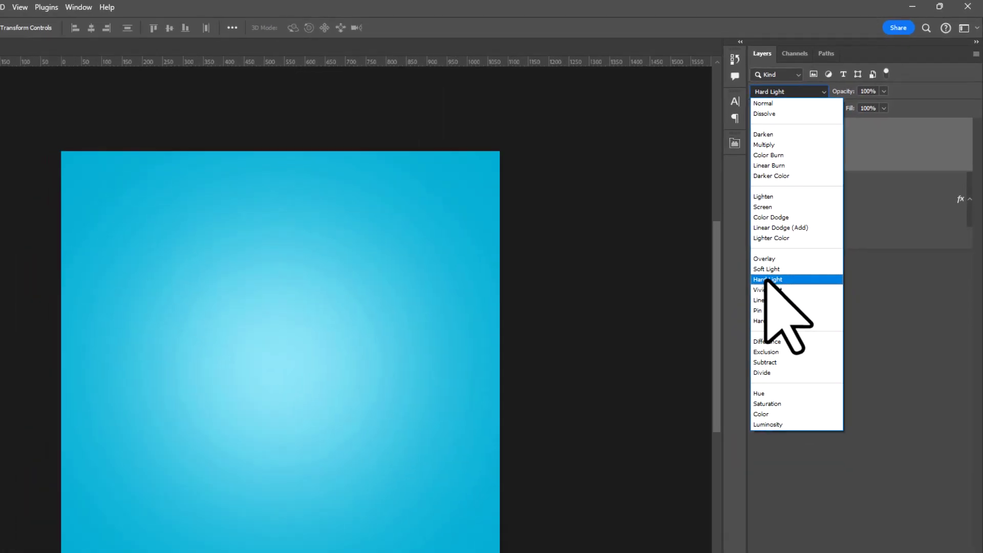
left_click(742, 323)
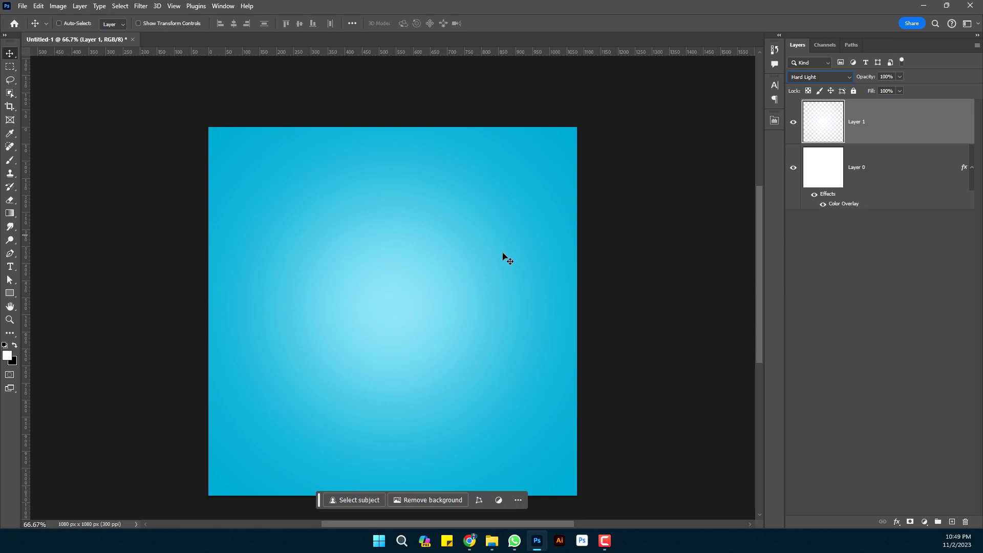
left_click(877, 165)
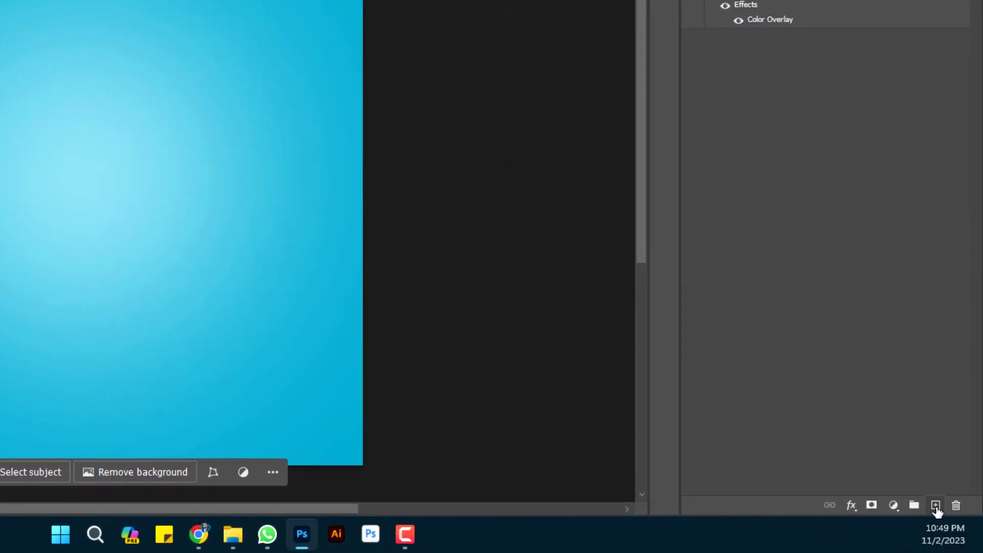
Add a new empty layer above Layer 0 and switch to the Brush Tool.
left_click(951, 521)
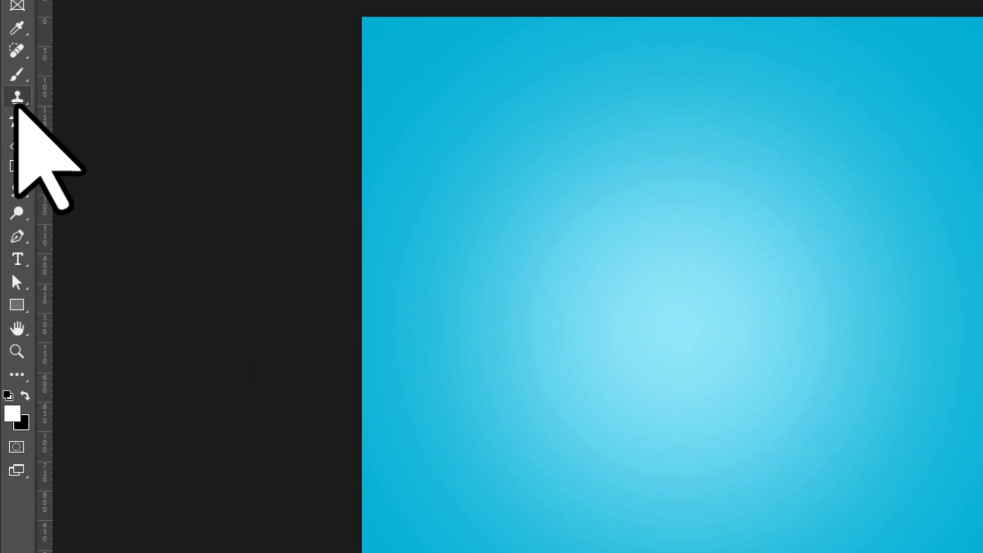
right_click(17, 74)
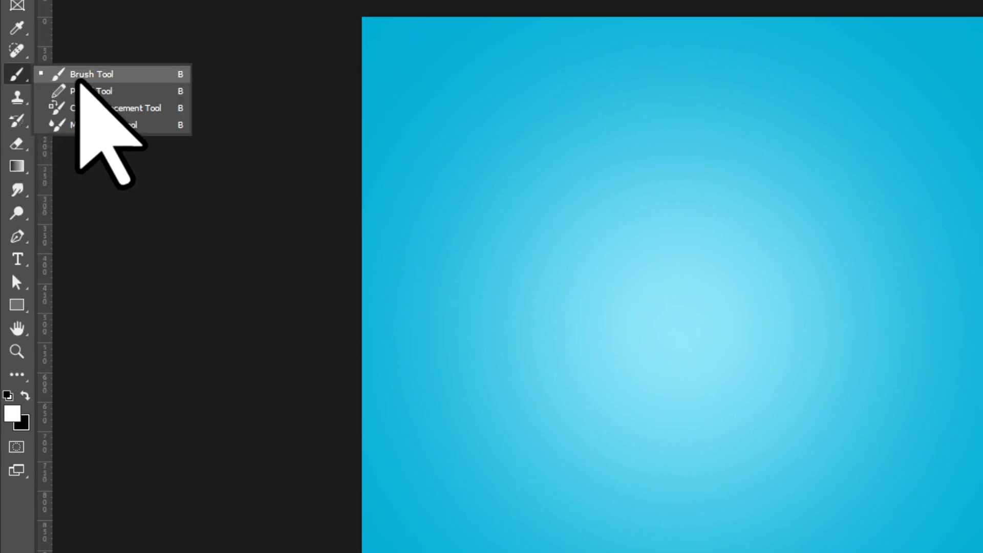
left_click(82, 72)
Choose a numbered textured brush preset and reduce its size from 2500 px to 511 px.
right_click(696, 274)
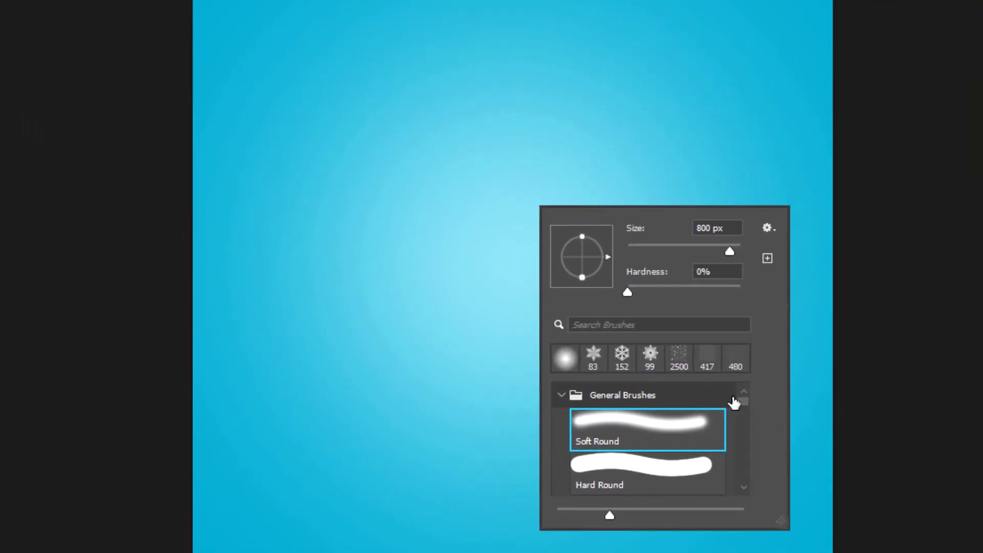
scroll(747, 425, "down", 10)
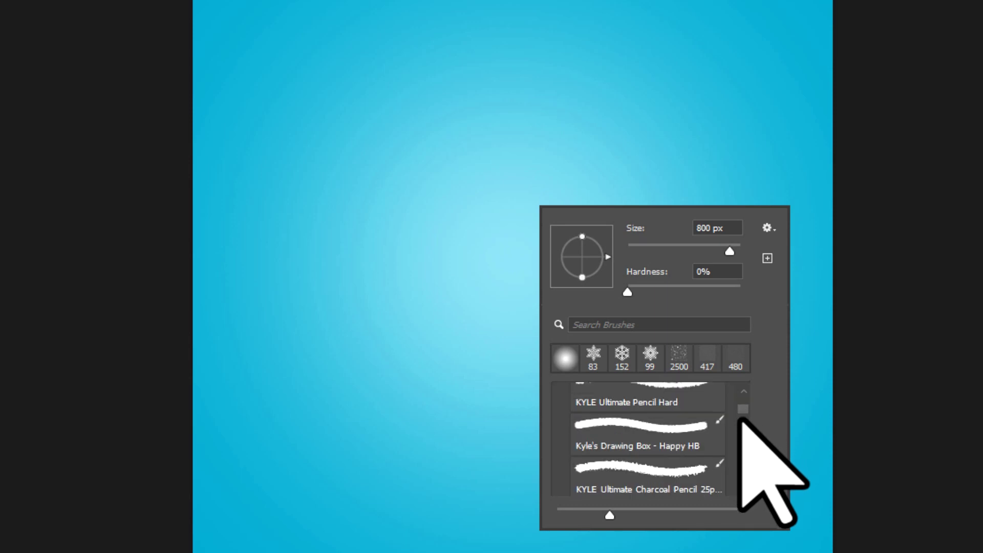
scroll(681, 491, "down", 10)
scroll(644, 451, "down", 5)
scroll(646, 448, "down", 2)
scroll(646, 448, "down", 1)
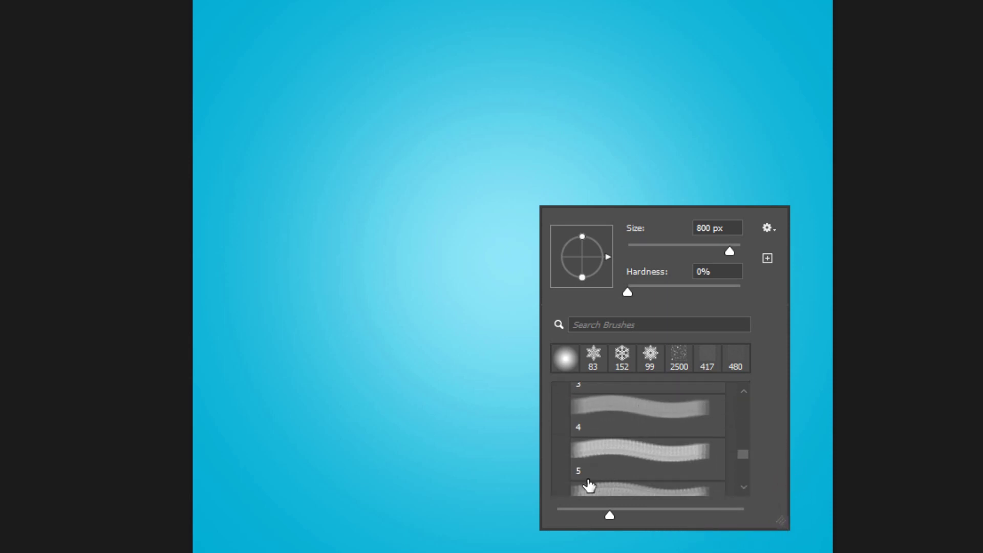
left_click(614, 448)
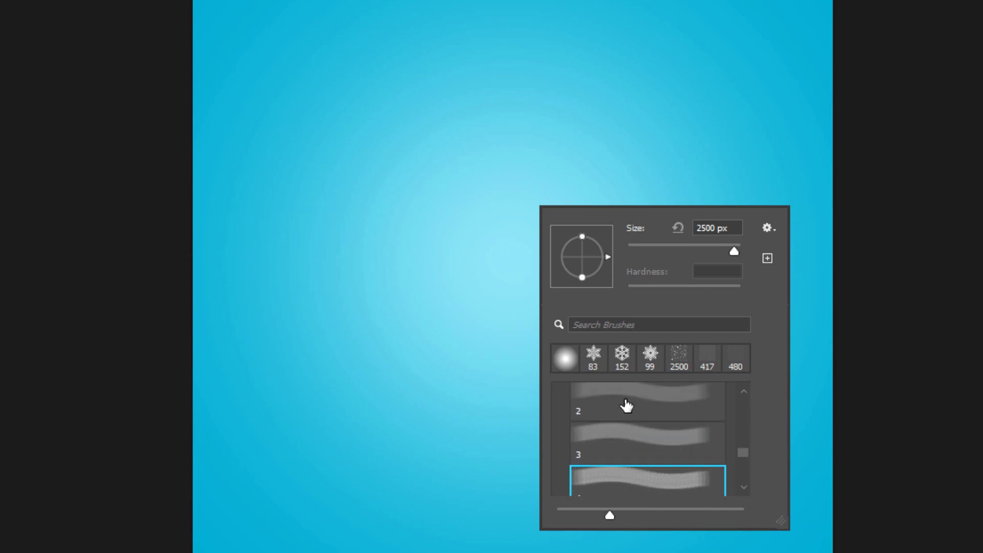
left_click(625, 405)
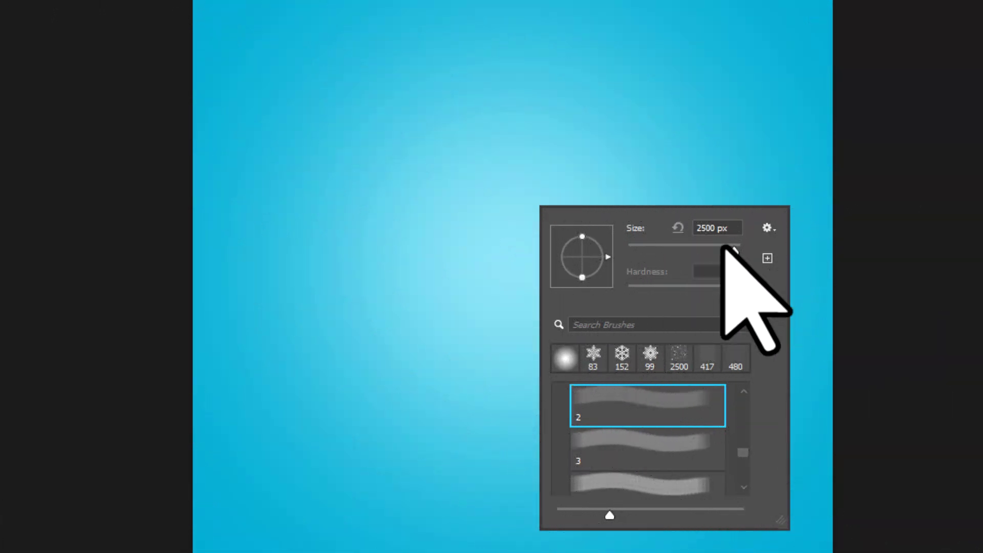
mouse_move(734, 251)
left_mouse_down()
mouse_move(723, 251)
mouse_move(730, 250)
left_mouse_up()
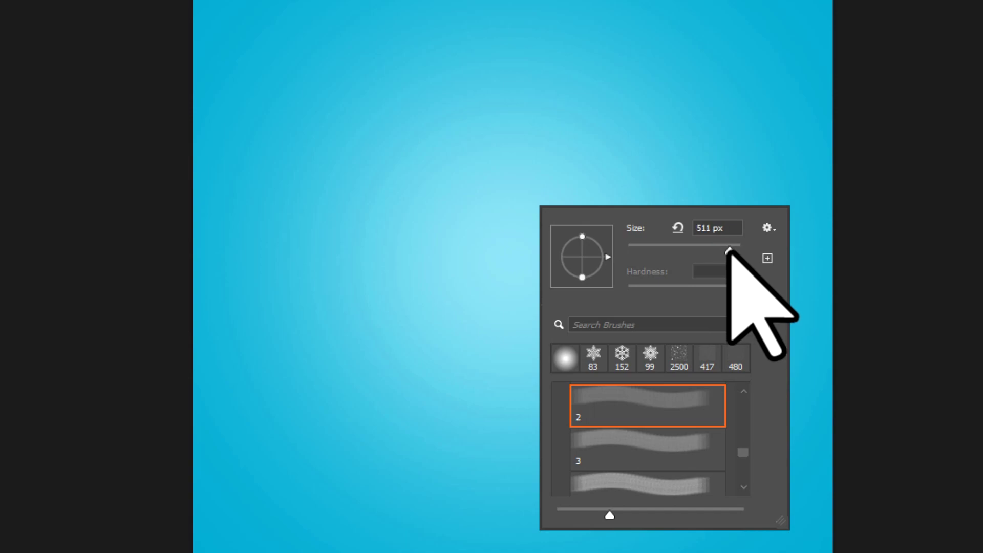
key("Return")
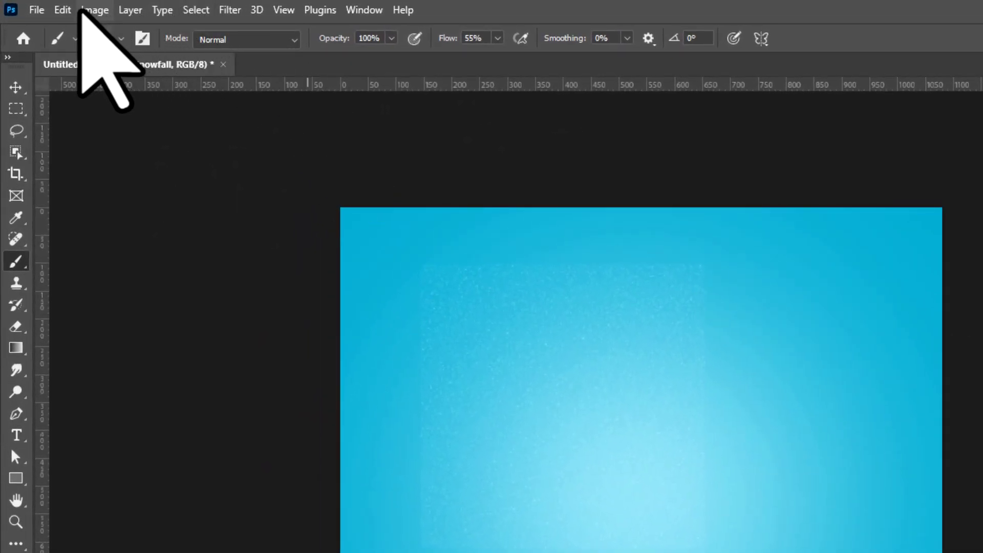
Scale the Snowfall layer up via Edit > Transform > Scale until the snow covers the canvas.
left_click(38, 7)
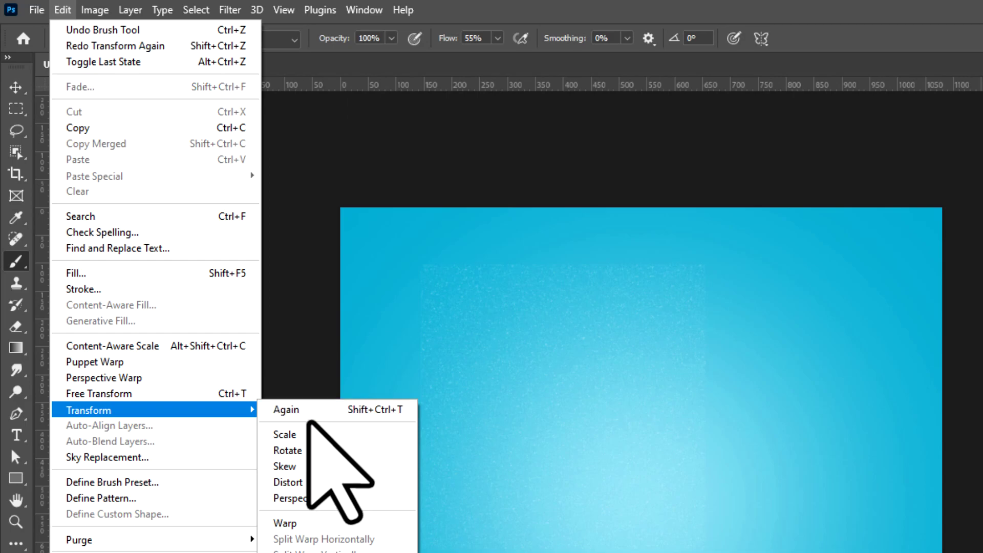
left_click(317, 434)
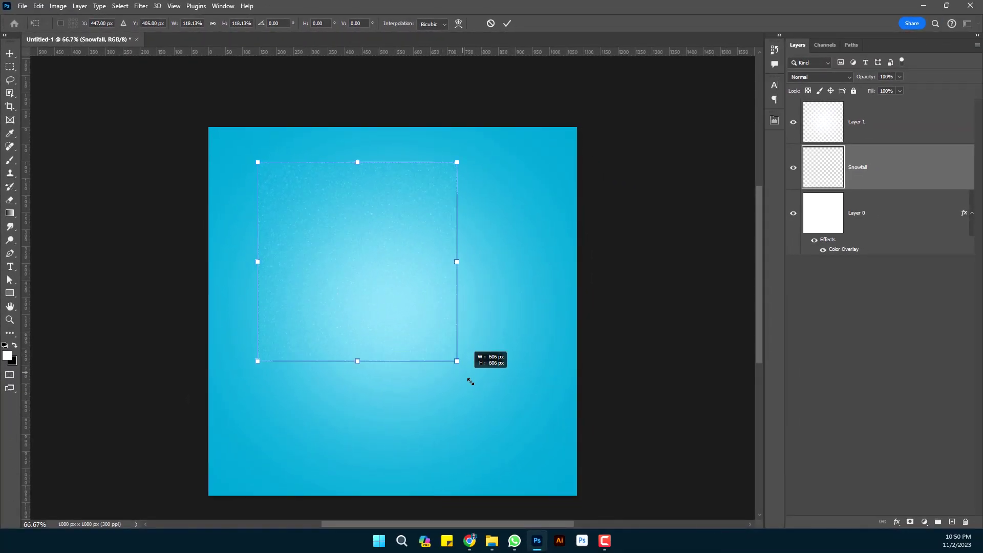
left_click_drag(488, 421, 432, 378)
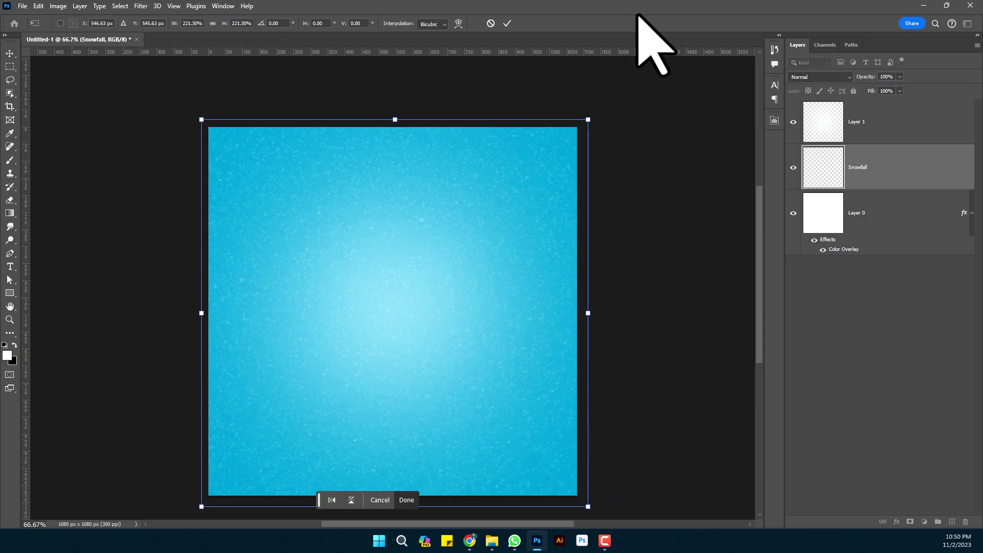
left_click(507, 23)
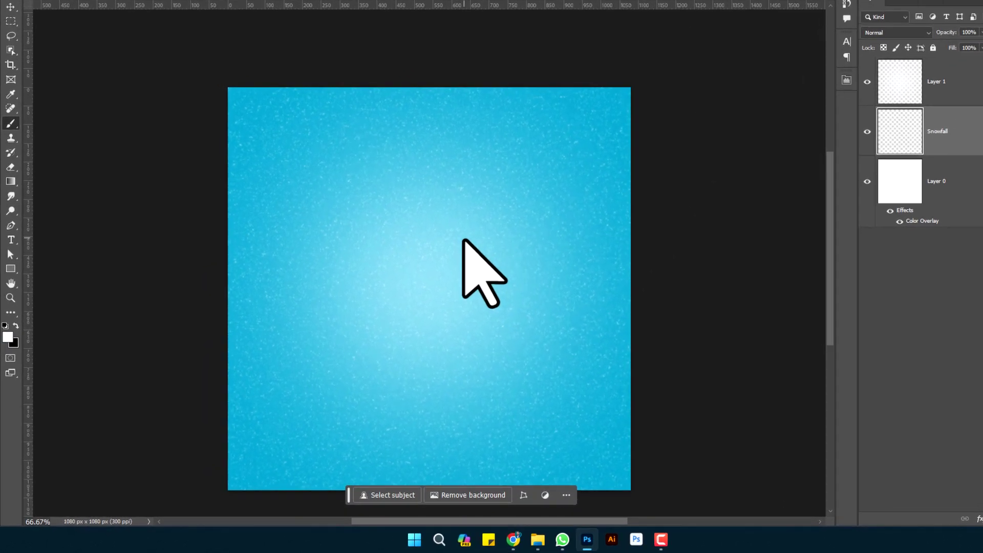
Change the snow brush size value to 8.
right_click(361, 241)
scroll(480, 362, "down", 1)
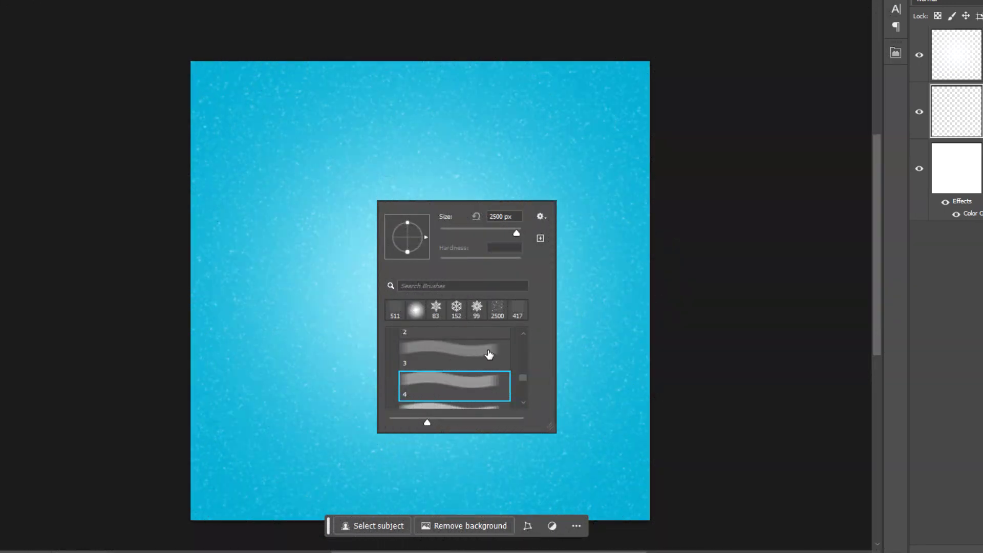
double_click(504, 216)
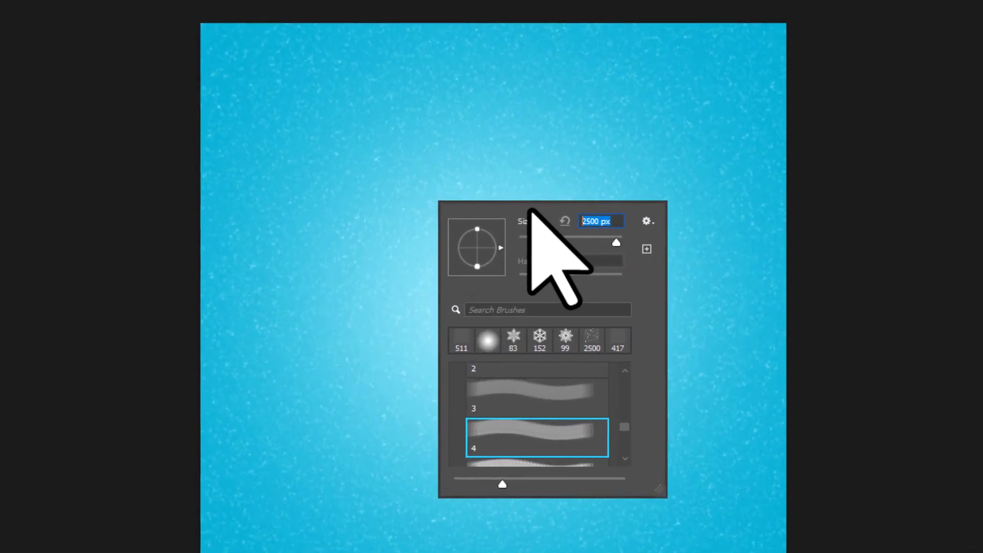
type("8")
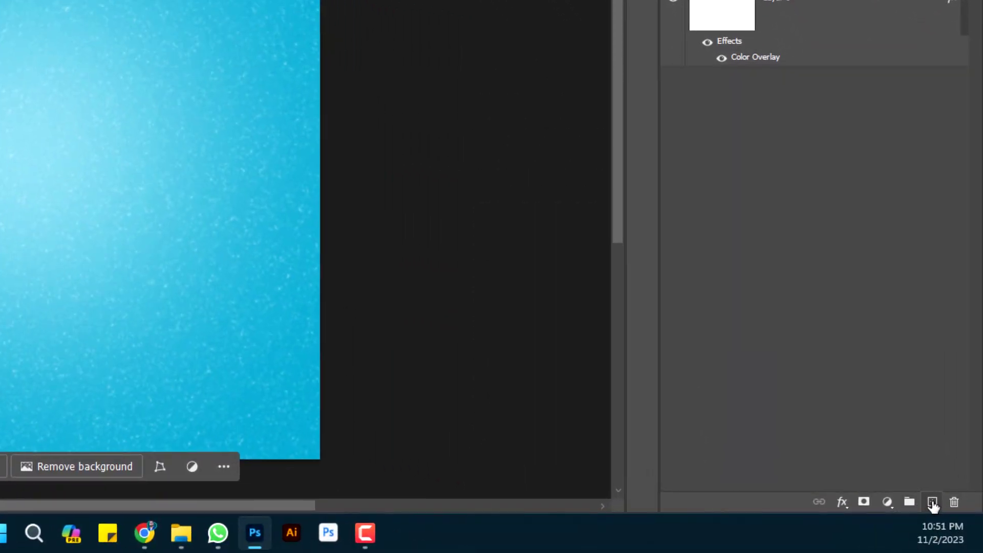
Create a Snowfall 2 layer and stamp one patch of snowflakes on it.
left_click(933, 504)
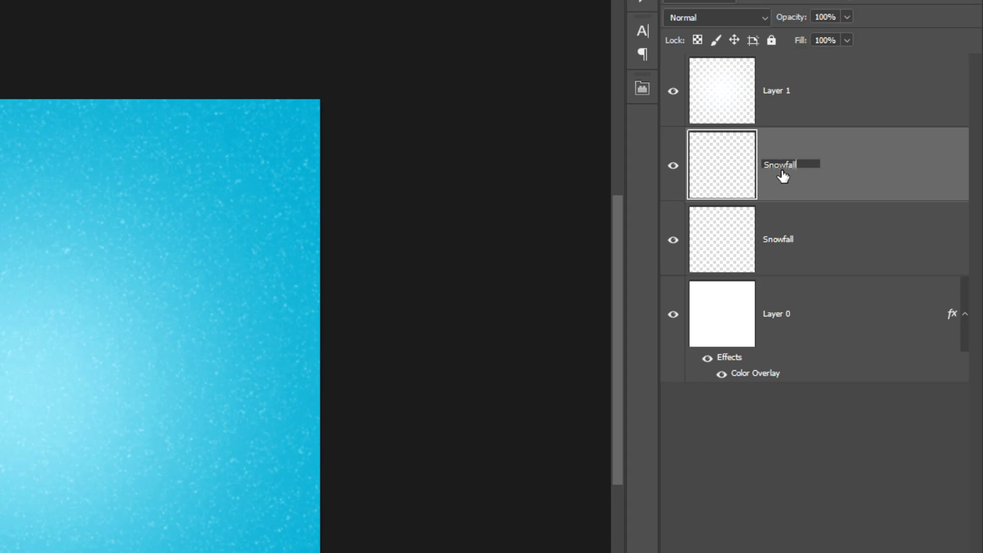
key("Return")
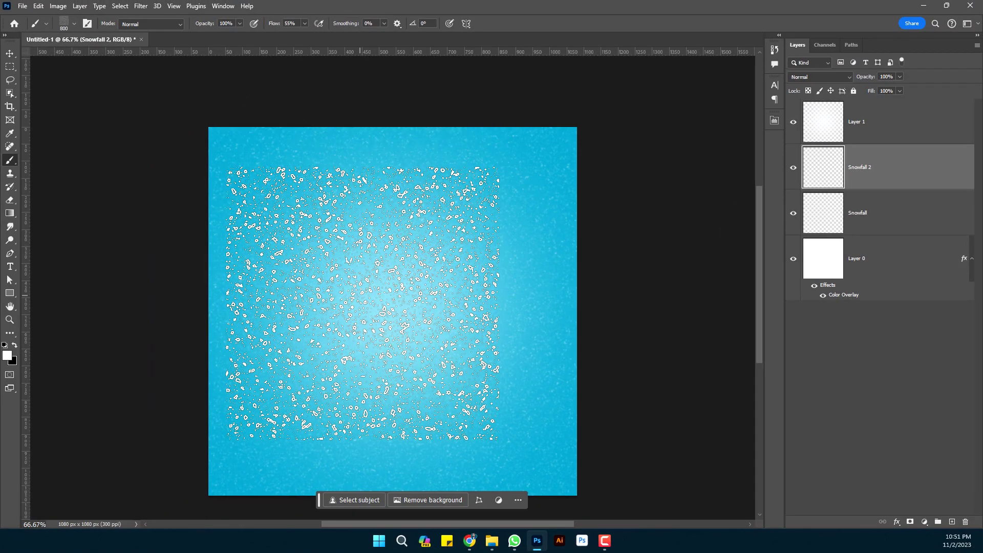
left_click(387, 300)
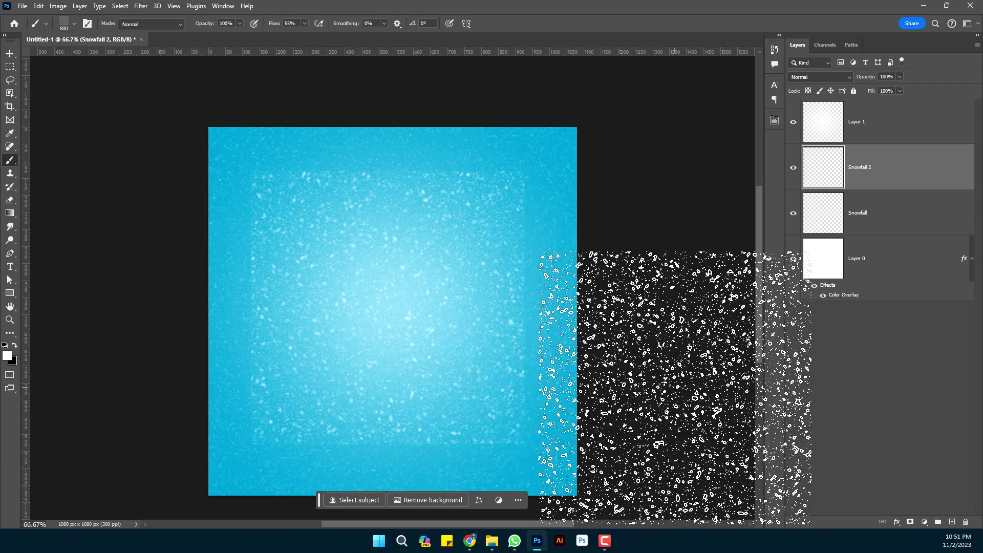
Scale the Snowfall 2 snow patch to stretch across the whole poster.
key("ctrl+t")
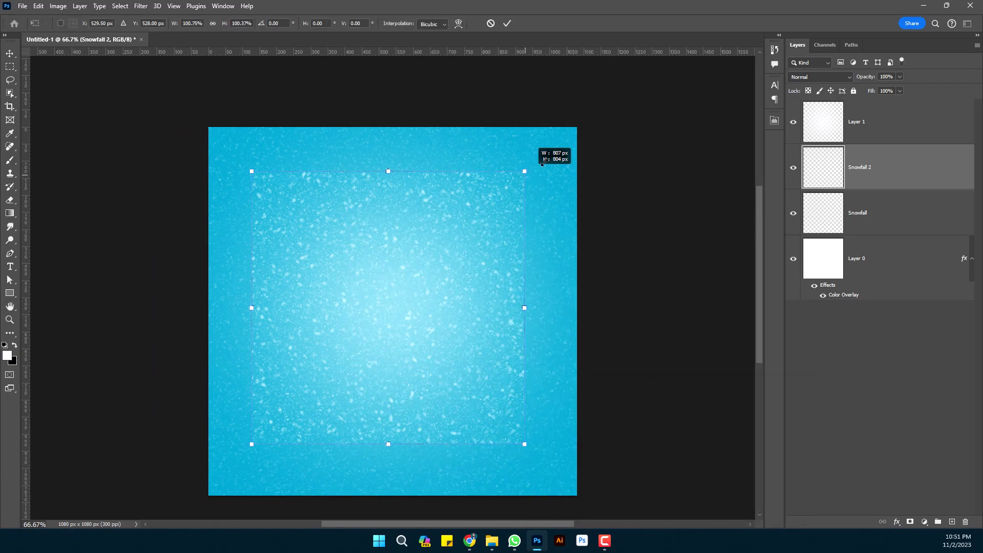
left_click_drag(542, 162, 619, 77)
left_click_drag(454, 253, 411, 296)
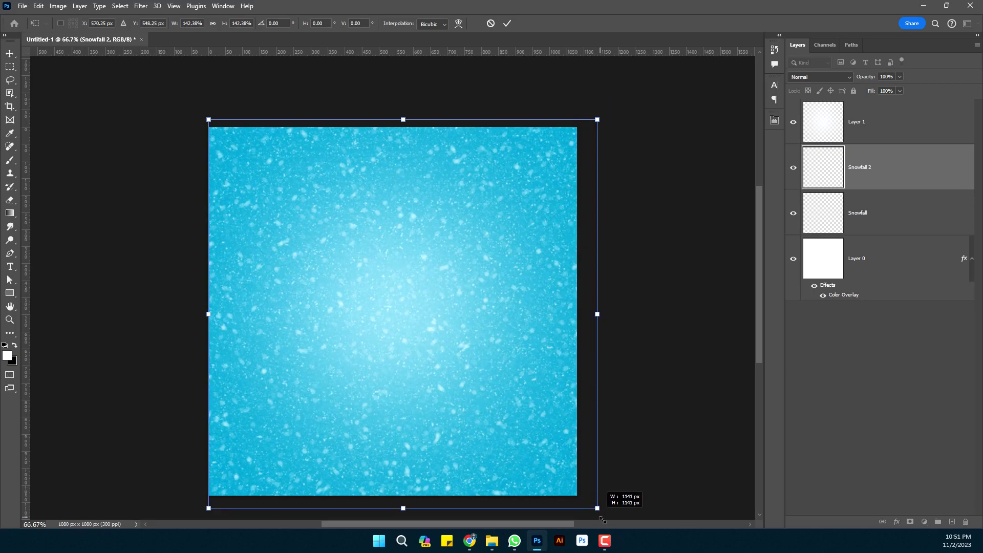
left_click_drag(568, 488, 630, 512)
left_click_drag(487, 373, 465, 345)
scroll(479, 341, "up", 3)
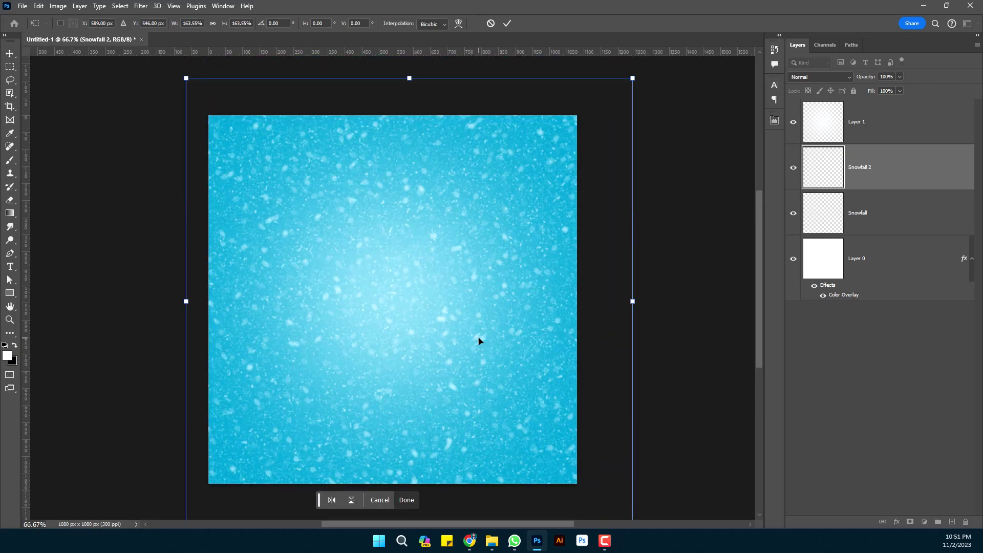
left_click(507, 23)
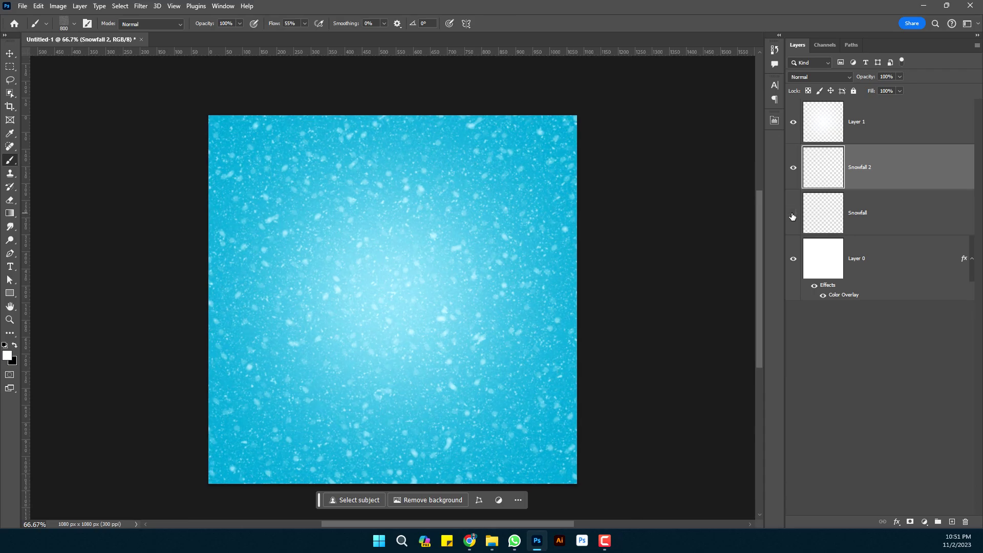
Fade the Snowfall 2 layer to 58% opacity.
left_click(868, 214)
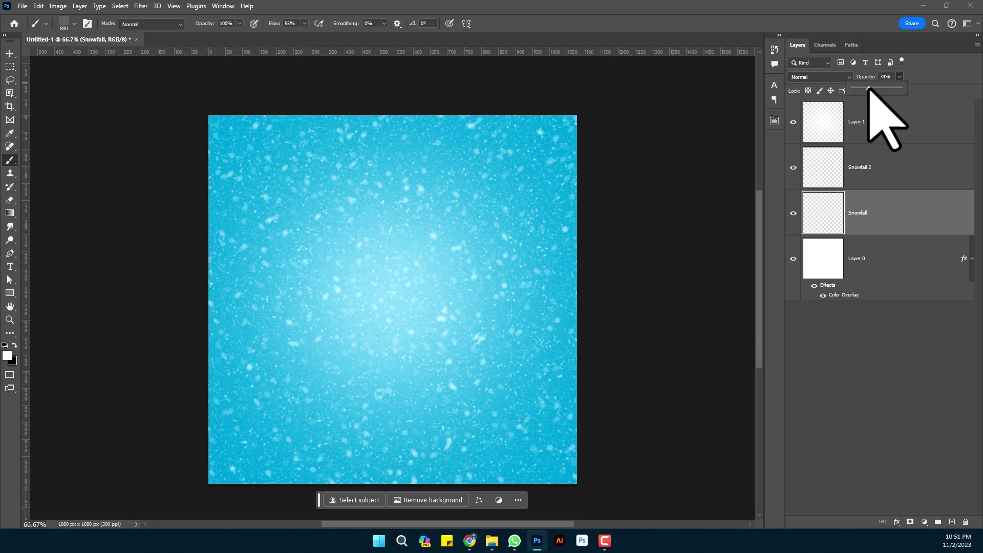
left_click(886, 176)
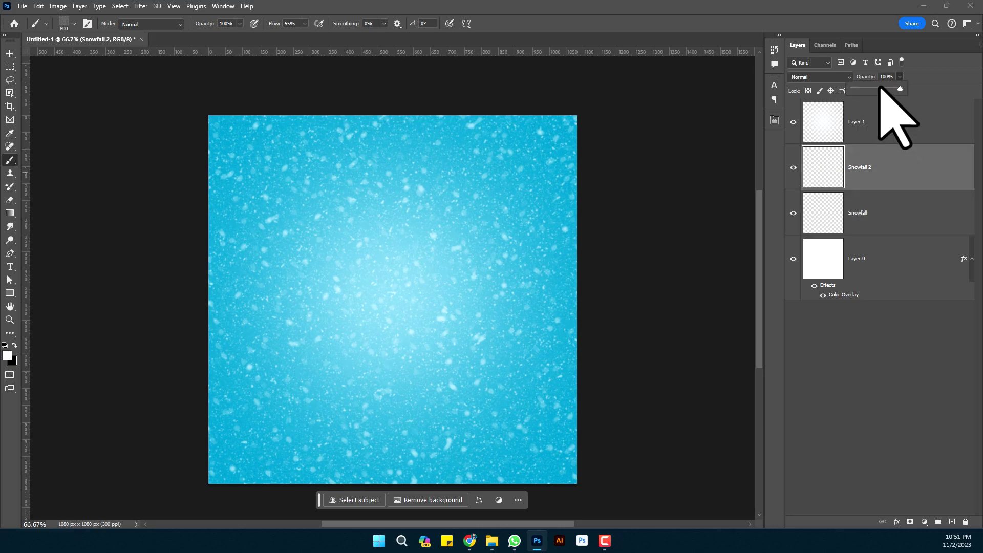
left_click_drag(899, 77, 880, 88)
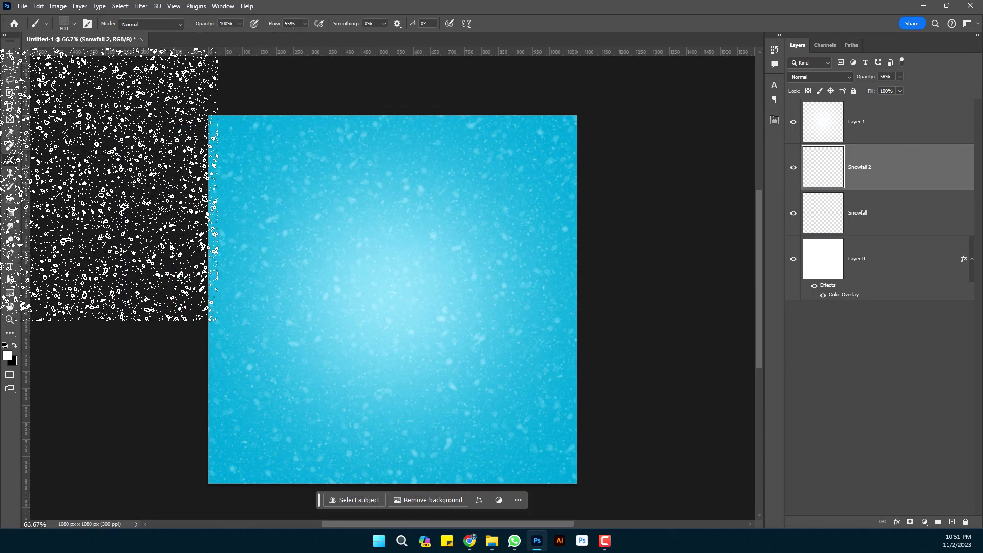
Resize the rough paint21 brush to roughly 150 px and tilt its tip angle.
right_click(397, 283)
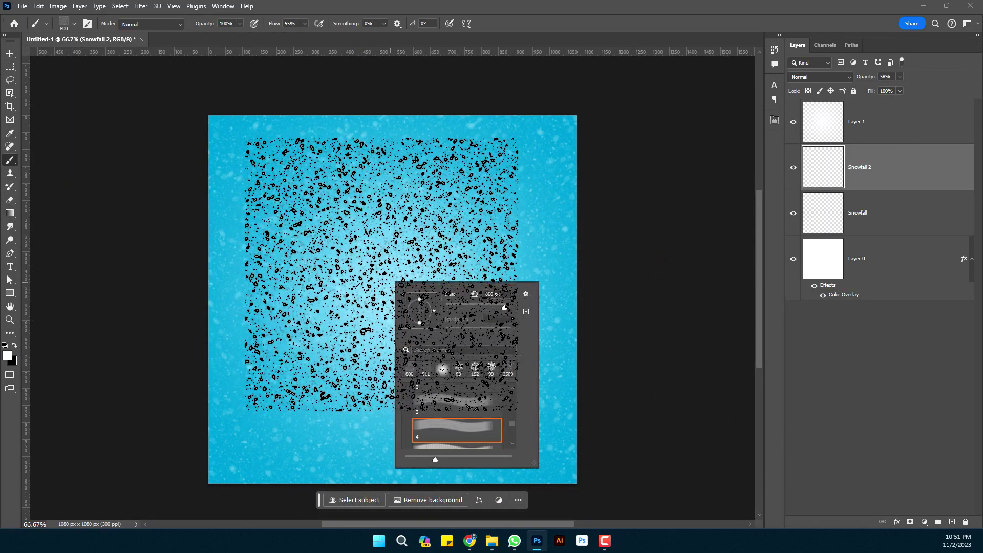
scroll(512, 423, "down", 3)
scroll(511, 424, "down", 3)
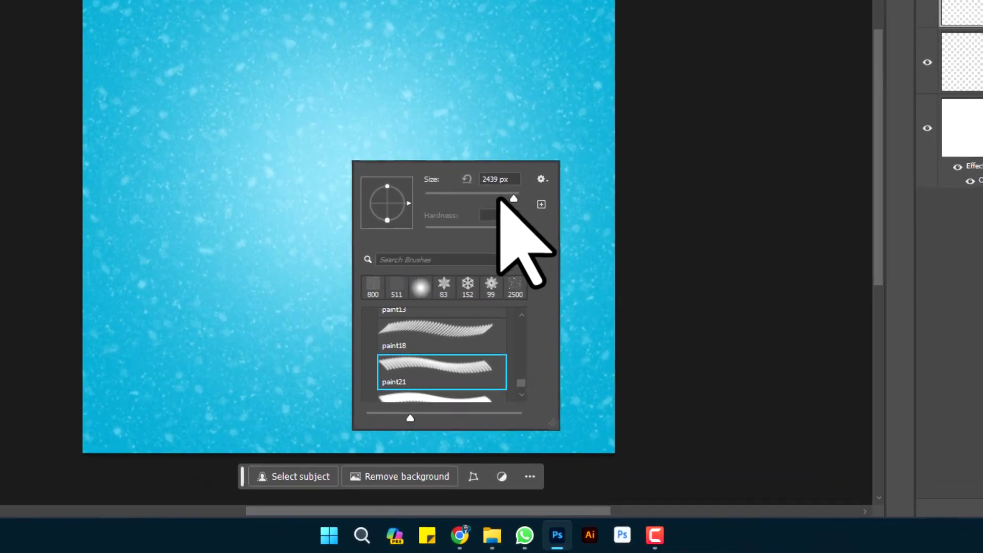
left_click_drag(513, 199, 484, 199)
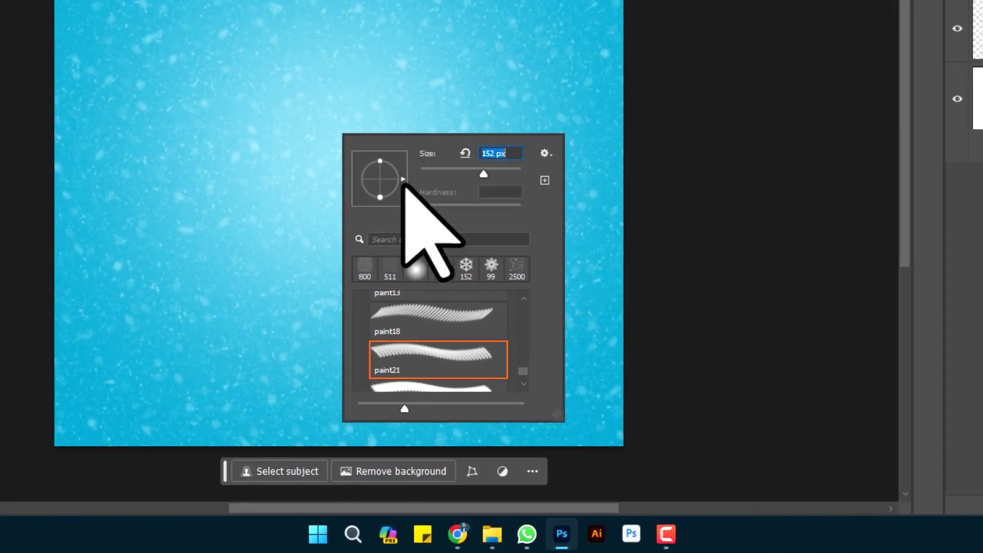
left_click_drag(403, 179, 399, 166)
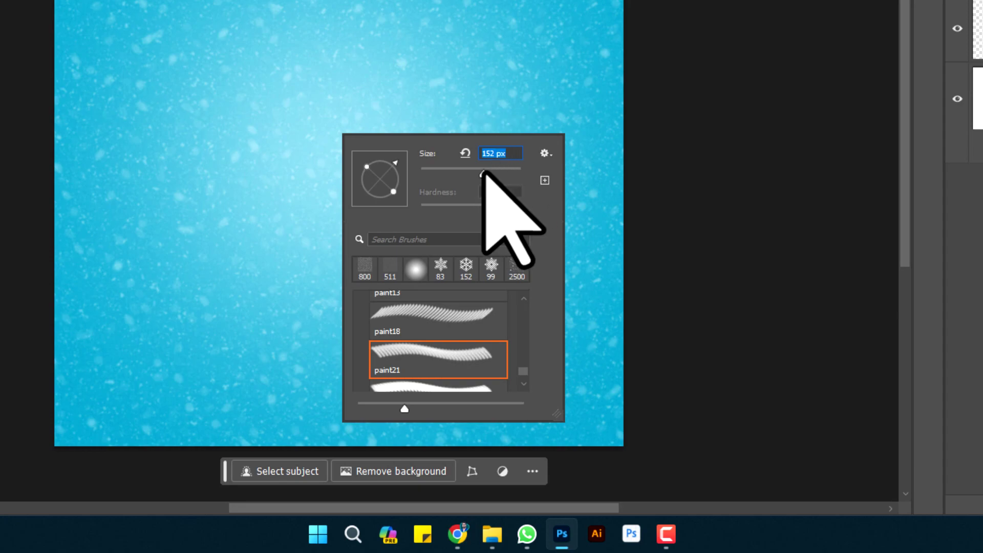
left_click_drag(484, 174, 502, 174)
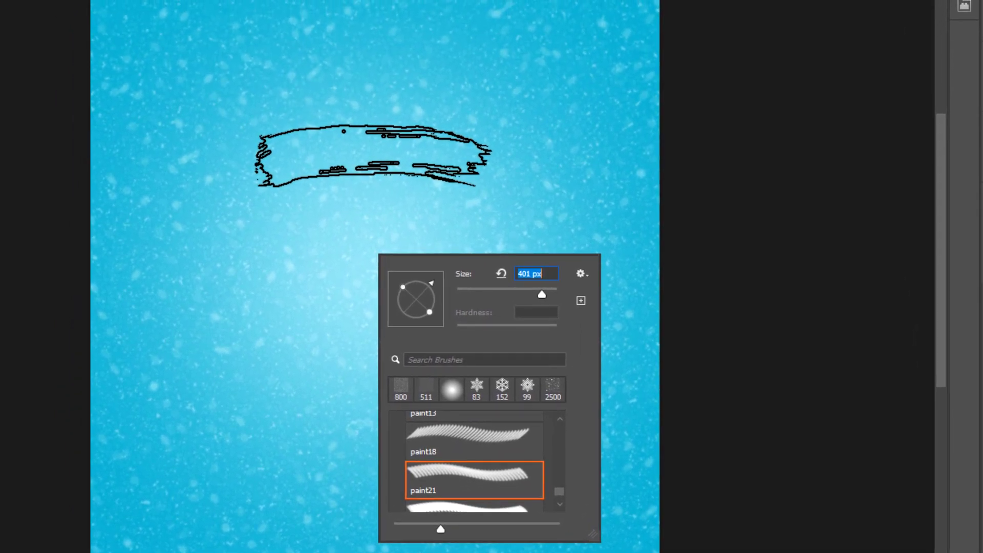
left_click(373, 156)
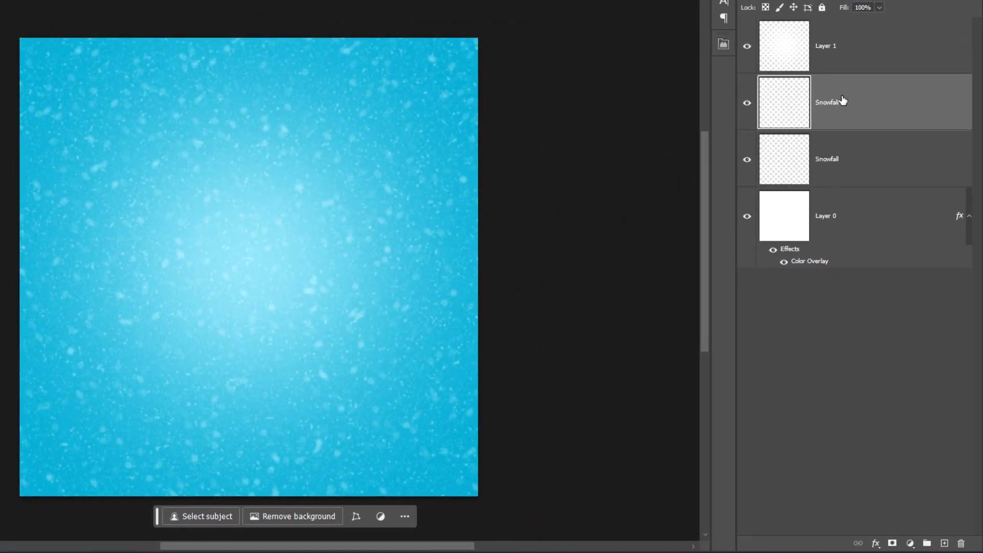
Add a new layer and set both foreground and background colours to white.
left_click(944, 544)
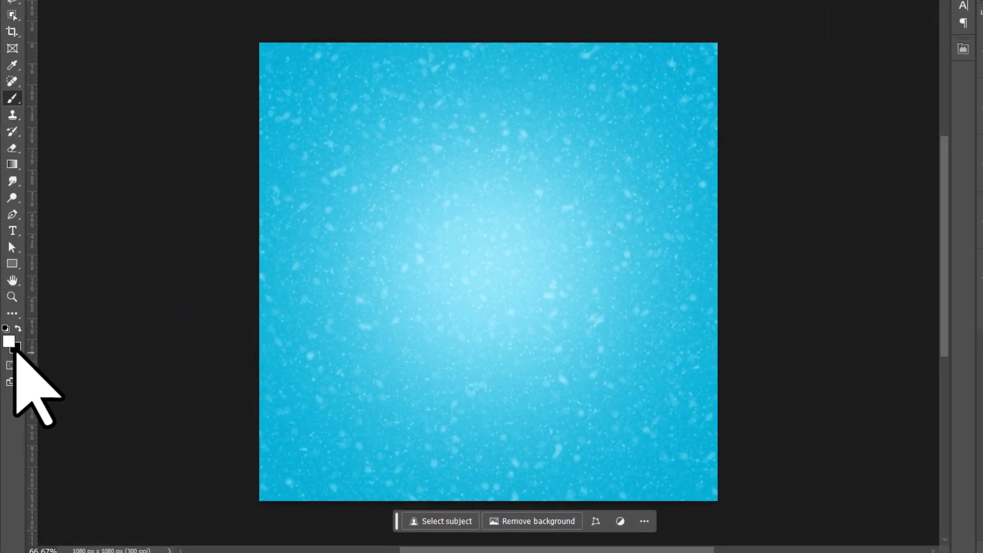
left_click(15, 351)
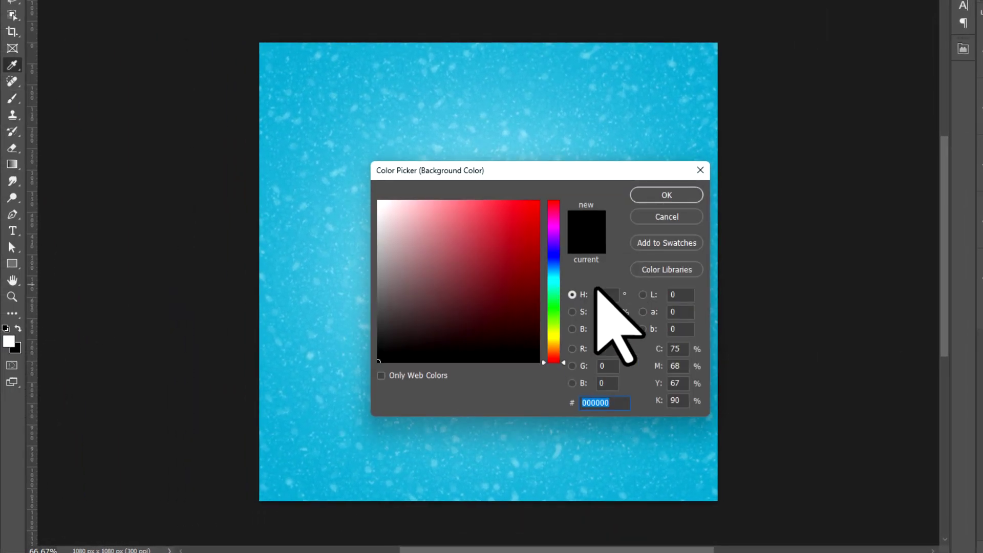
left_click(552, 277)
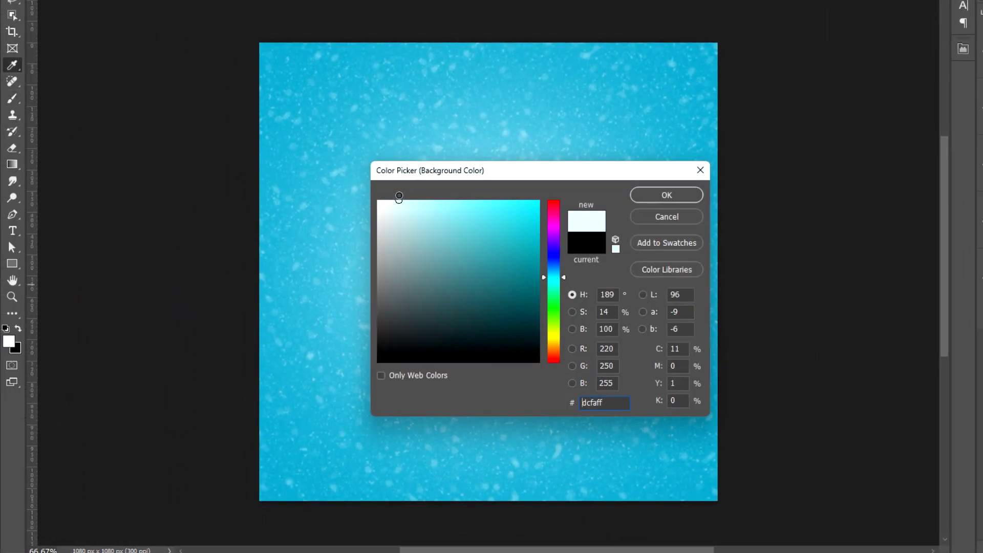
left_click(660, 201)
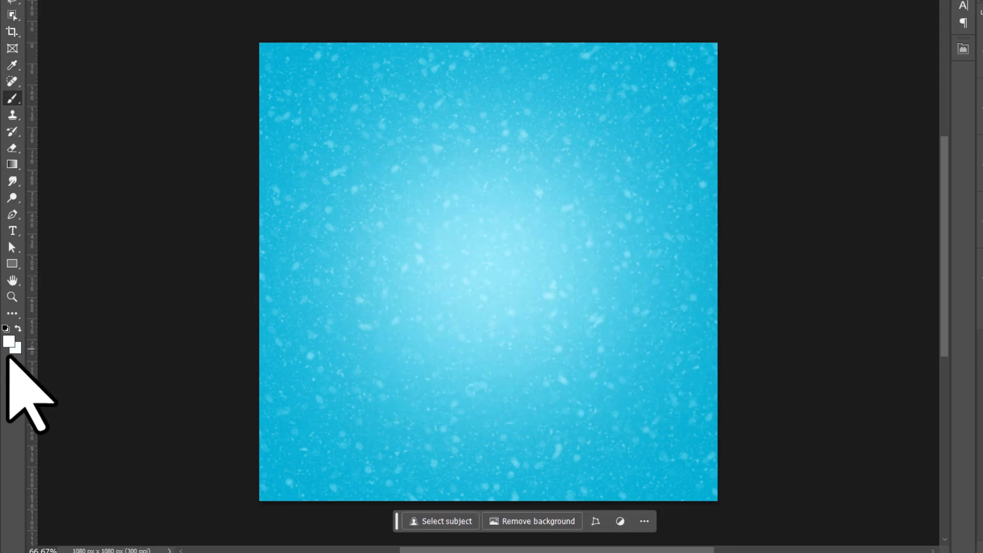
left_click(8, 341)
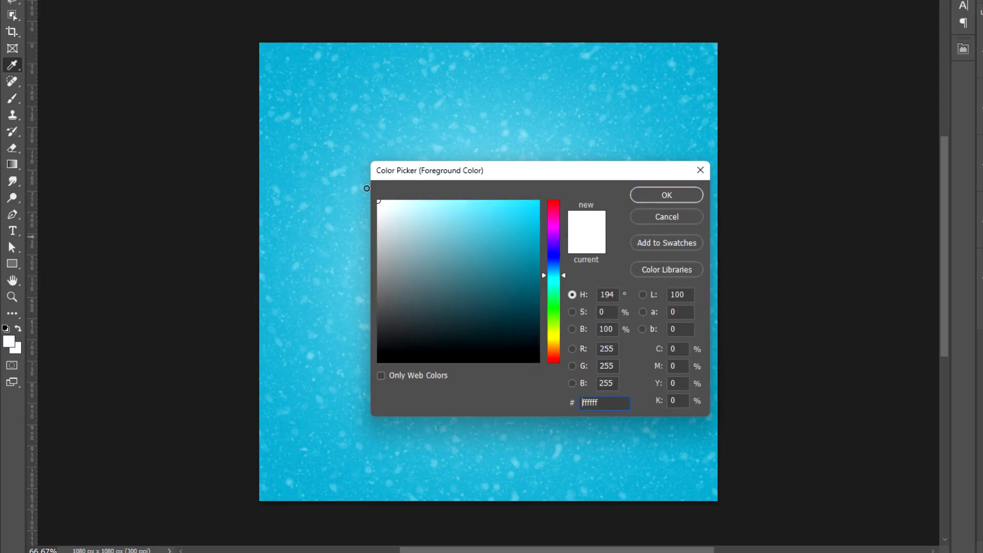
left_click(667, 195)
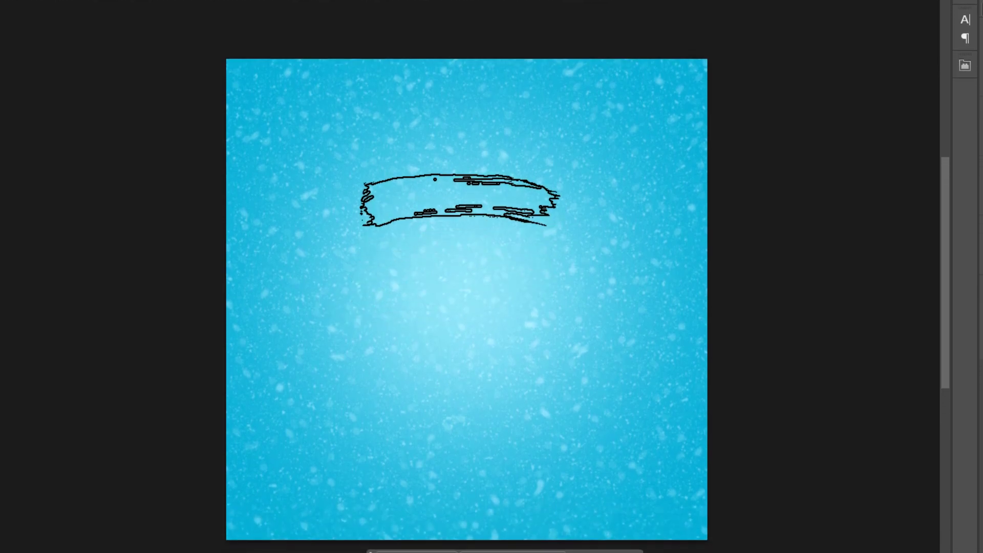
Stamp eight overlapping white paint strokes across the upper middle of the canvas.
left_click(458, 200)
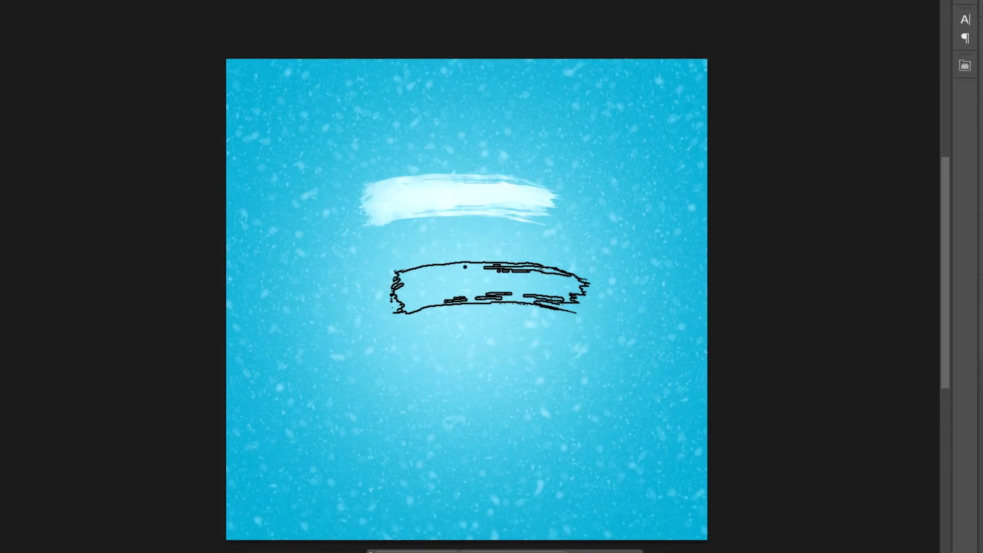
left_click(417, 226)
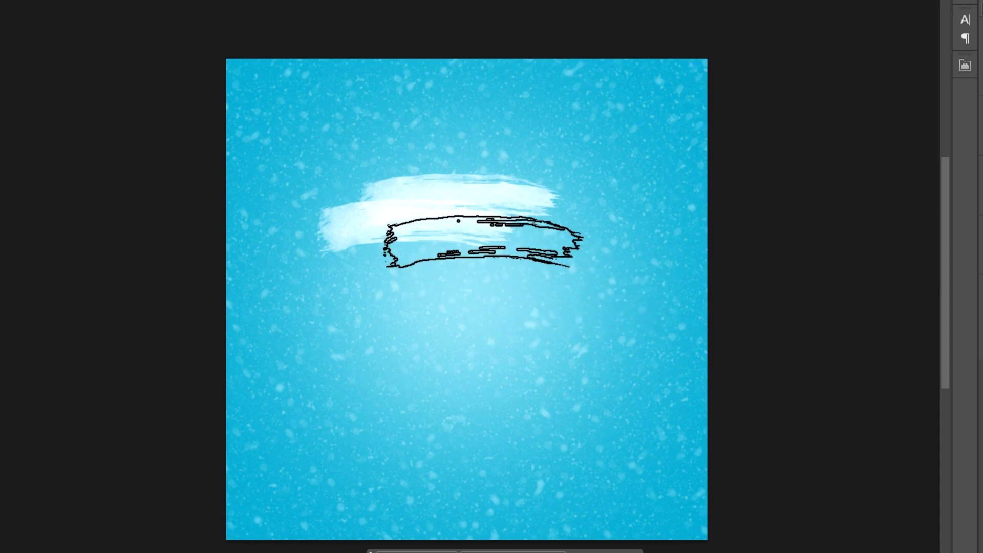
left_click(470, 241)
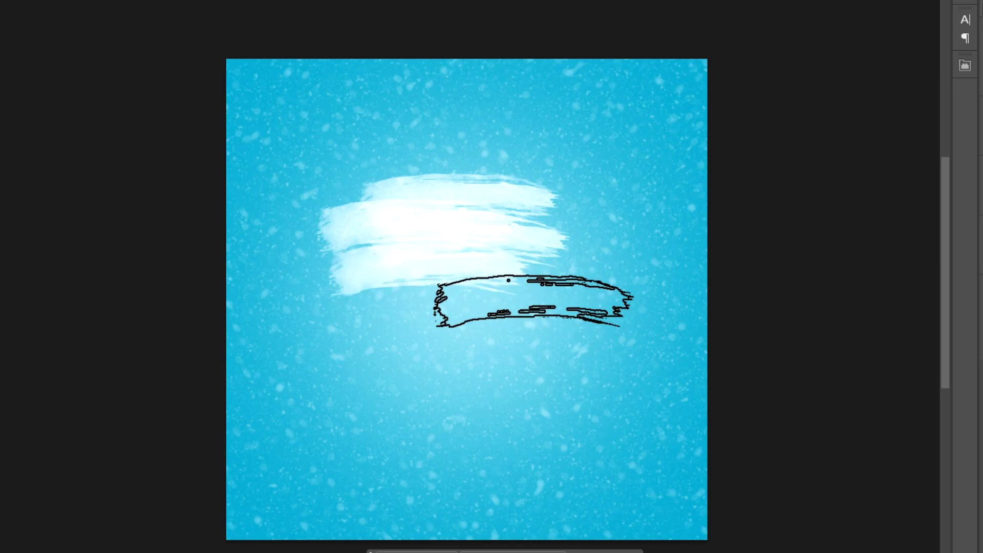
left_click(489, 280)
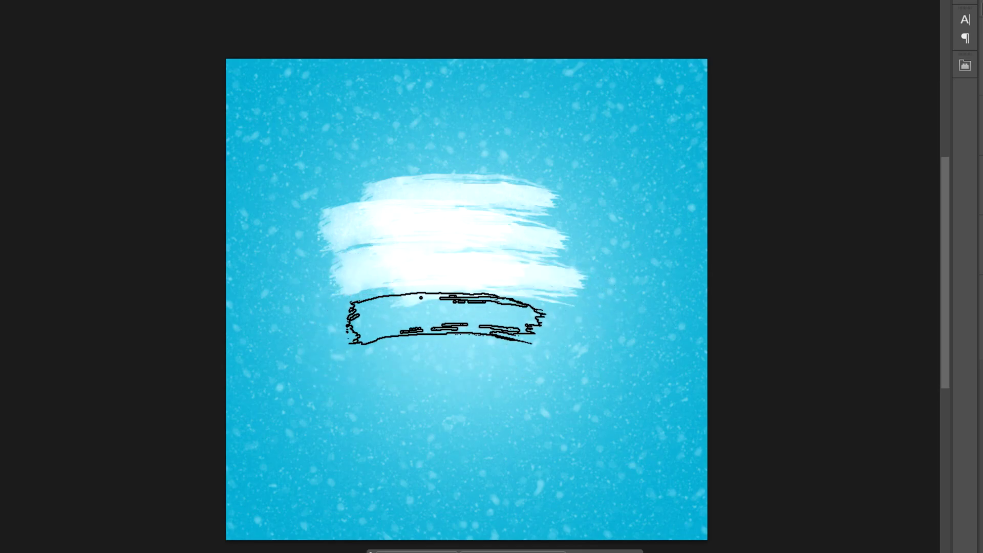
left_click(458, 296)
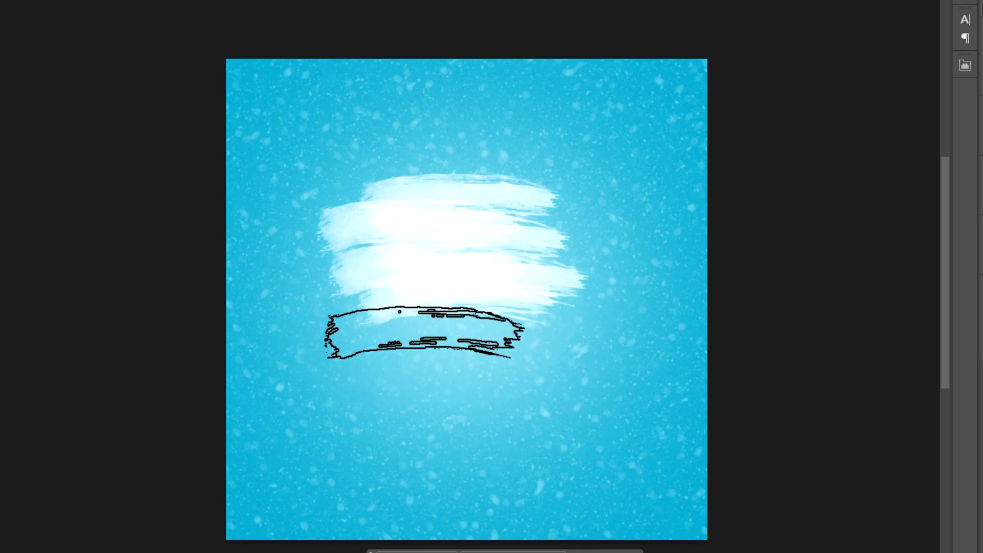
left_click(425, 331)
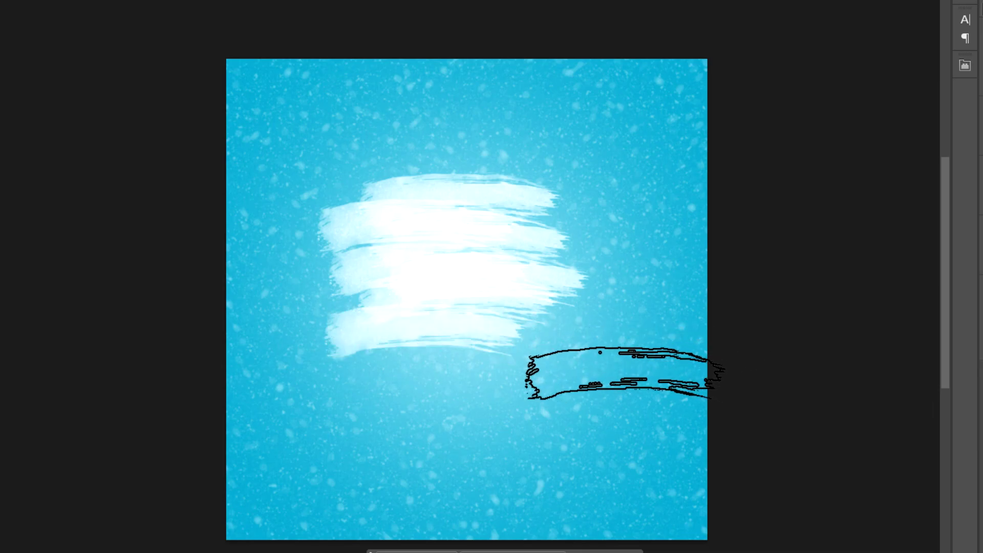
left_click(523, 318)
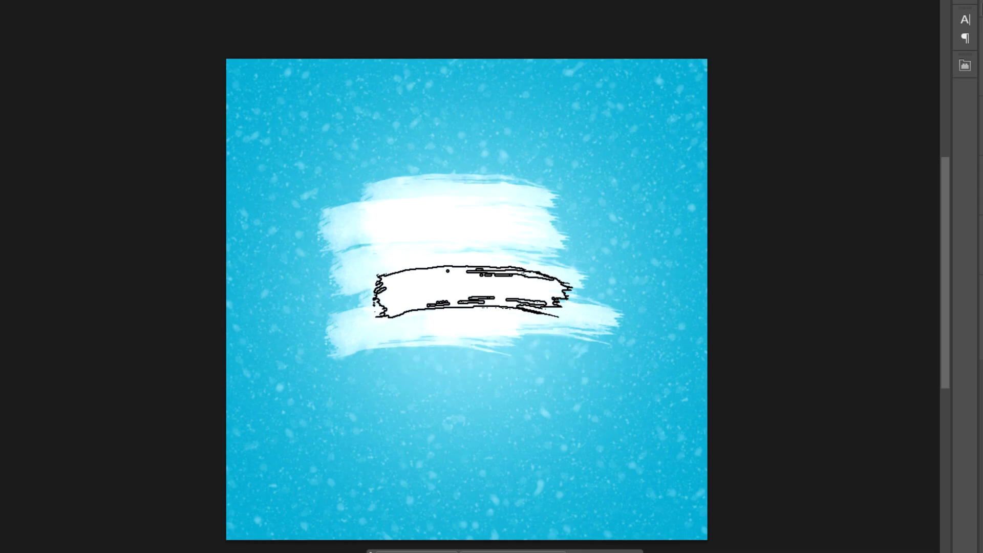
left_click(443, 254)
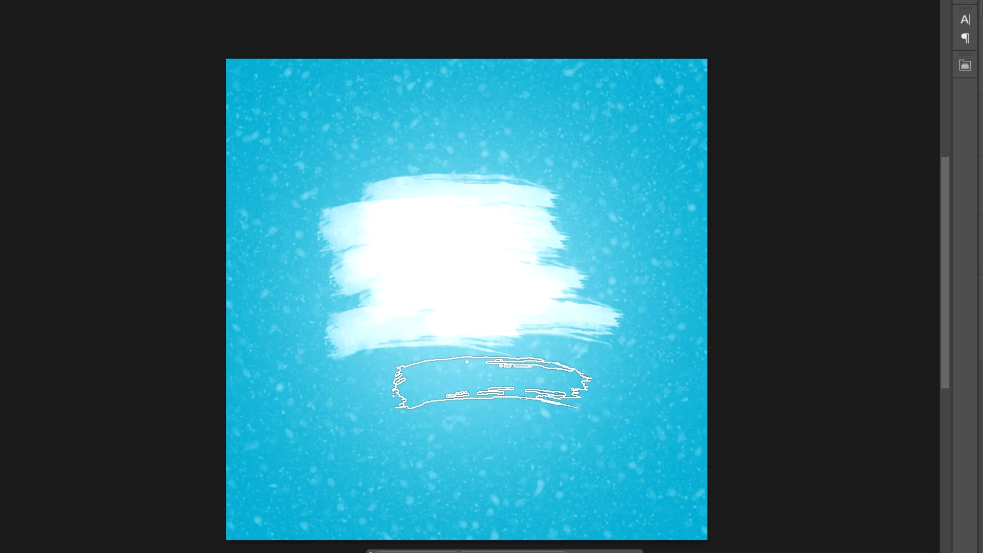
right_click(496, 367)
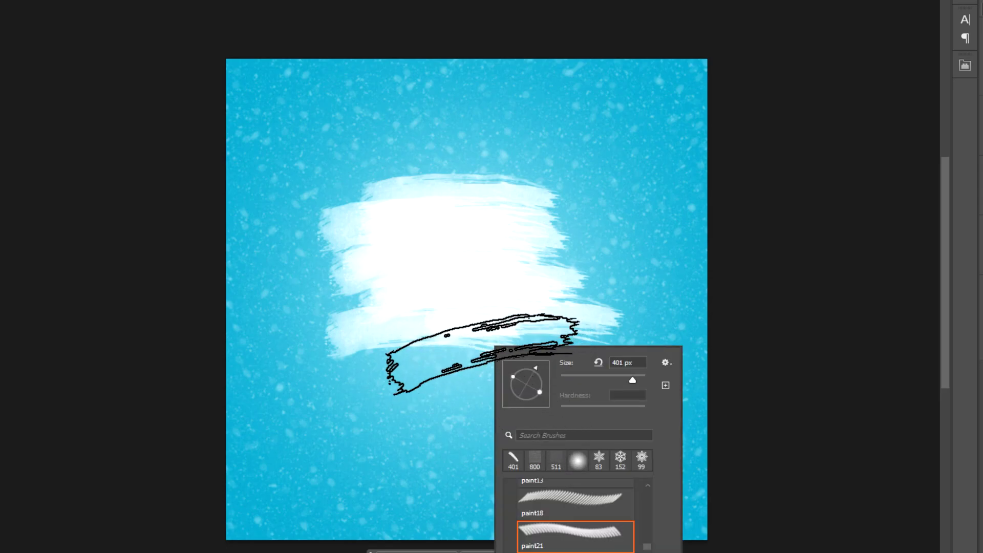
left_click(476, 355)
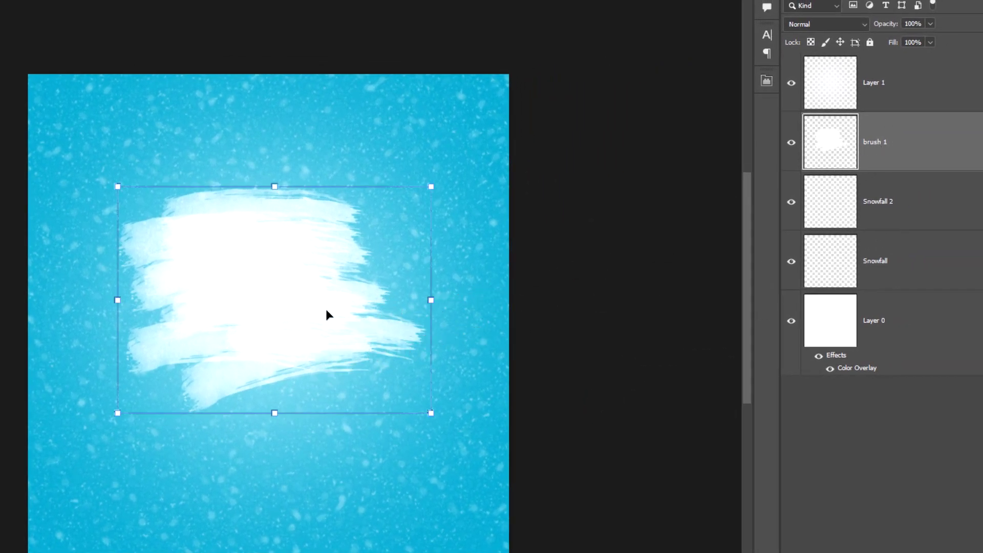
Enlarge the white stroke patch, tilt it about 15 degrees, and nudge it left.
left_click_drag(326, 310, 336, 294)
left_click_drag(440, 171, 463, 151)
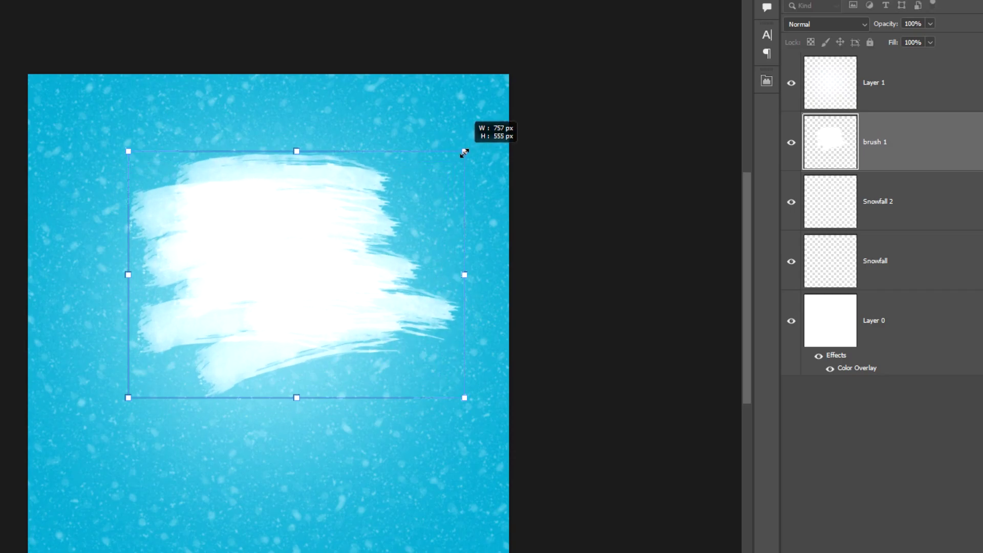
left_click_drag(307, 291, 295, 295)
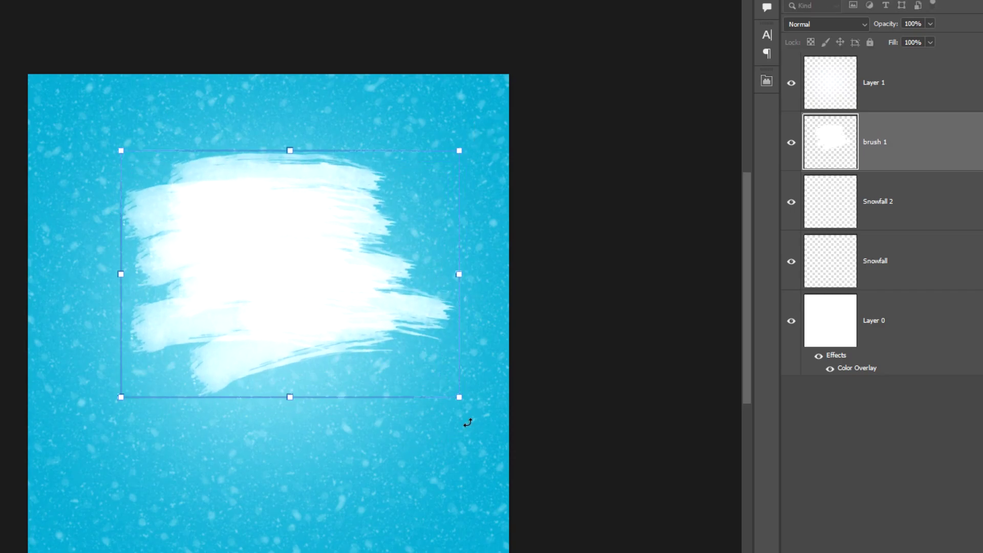
left_click_drag(468, 422, 506, 352)
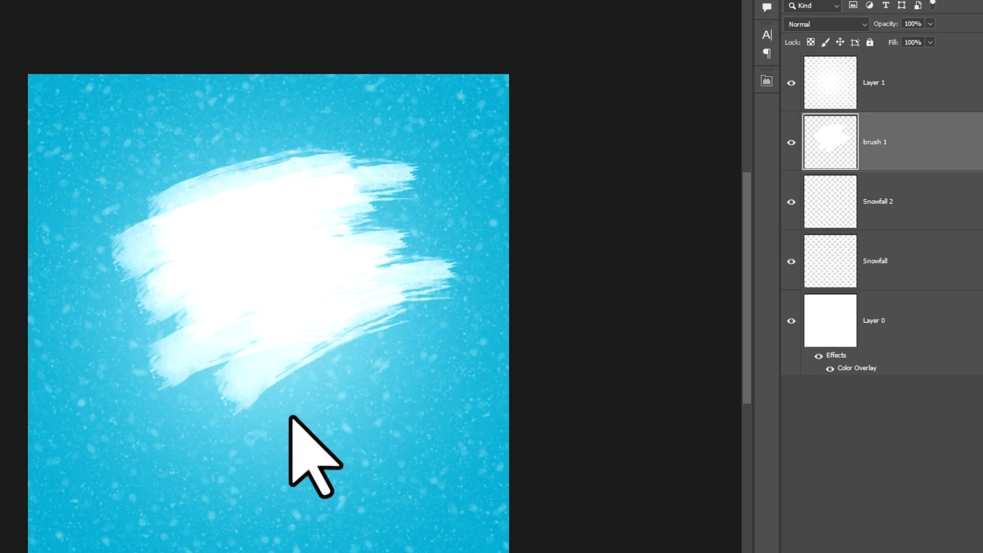
left_click_drag(312, 269, 290, 273)
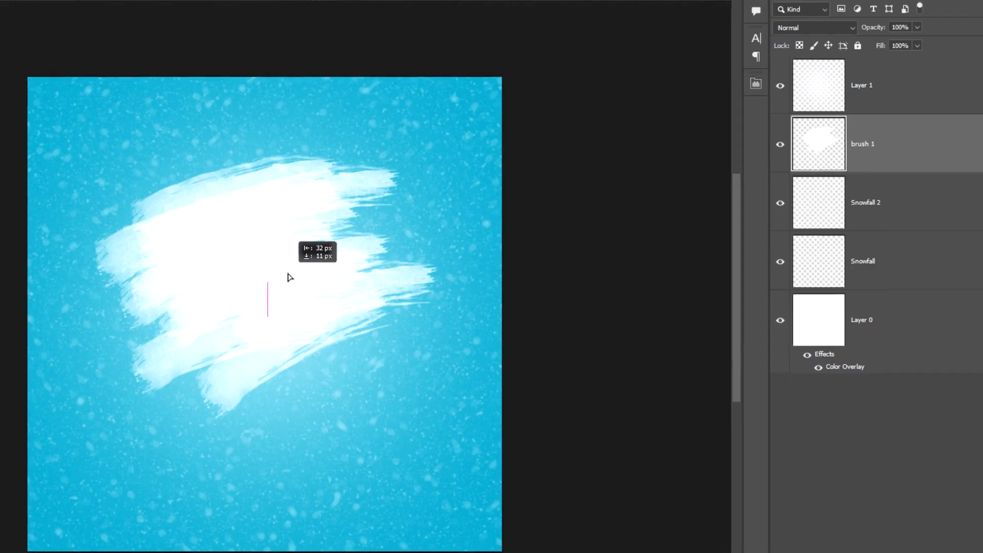
left_click_drag(290, 276, 292, 277)
Duplicate brush 1 and merge it with its copy into a single brush 1 layer.
right_click(849, 164)
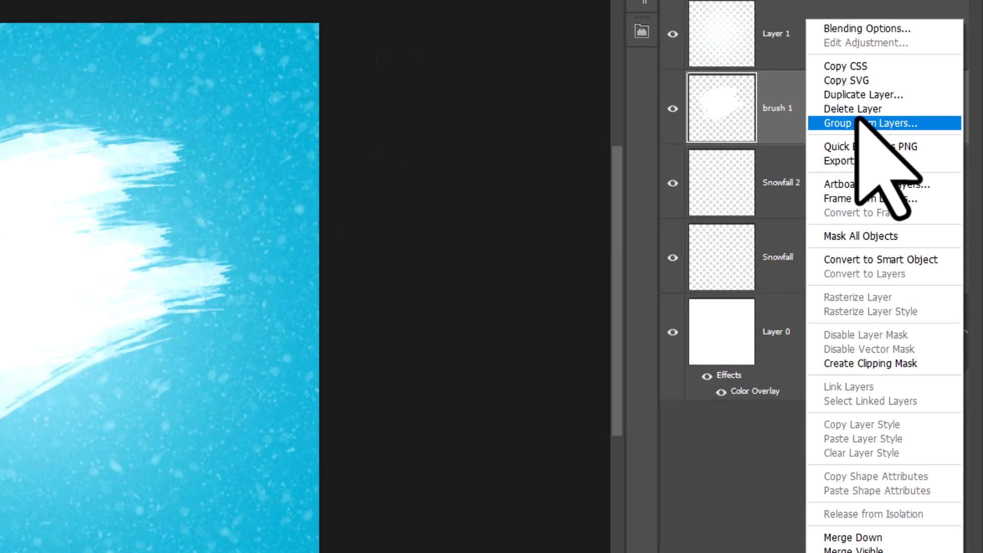
left_click(894, 138)
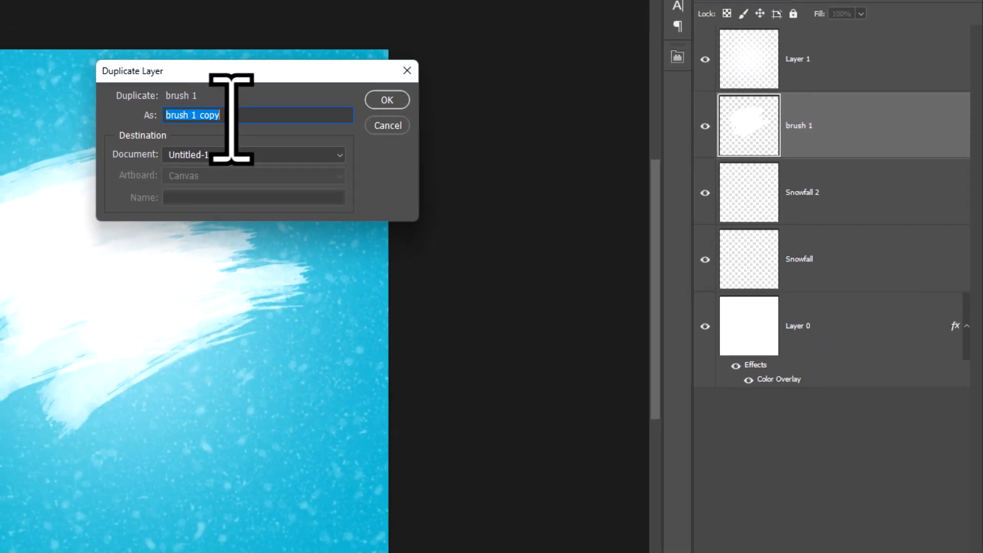
left_click(387, 100)
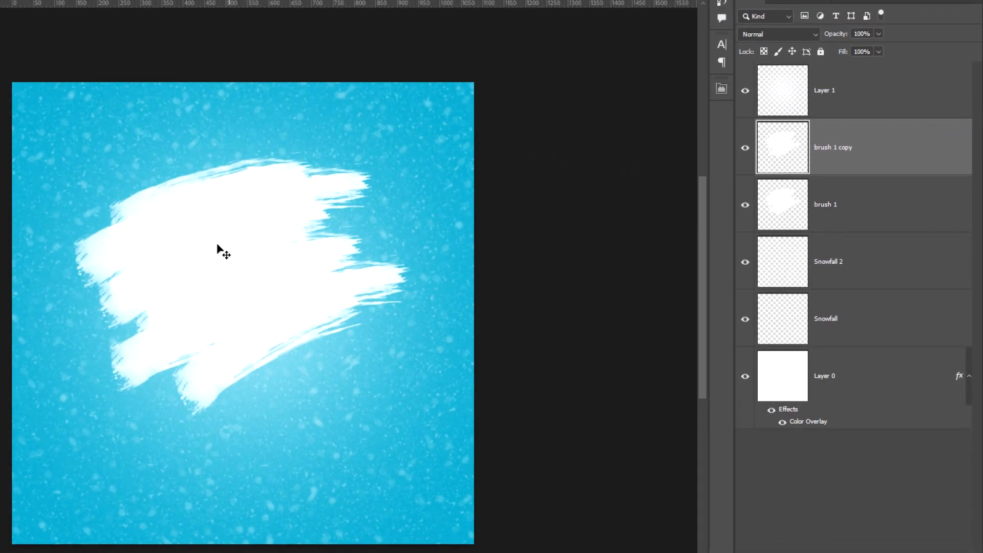
left_click(746, 153)
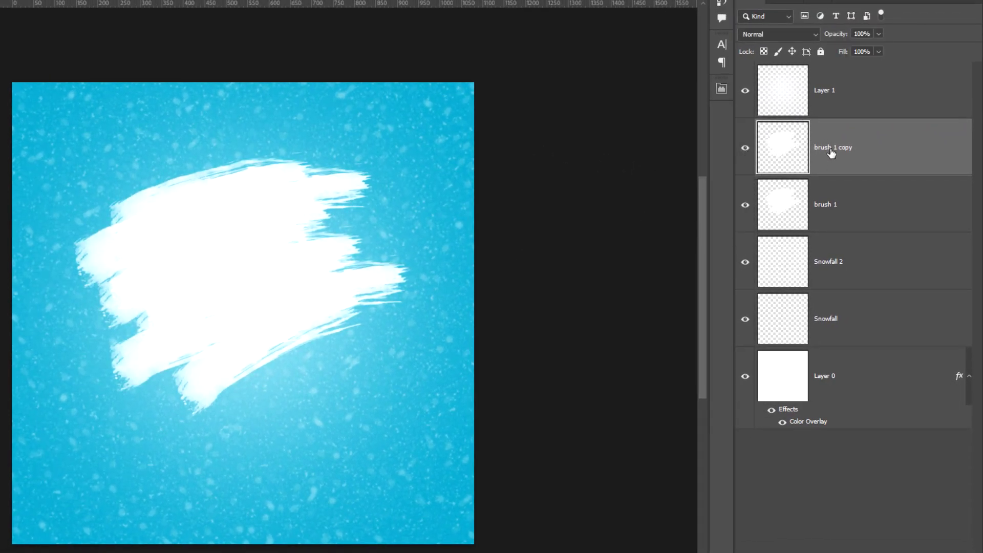
left_click(840, 218, "shift")
right_click(858, 209)
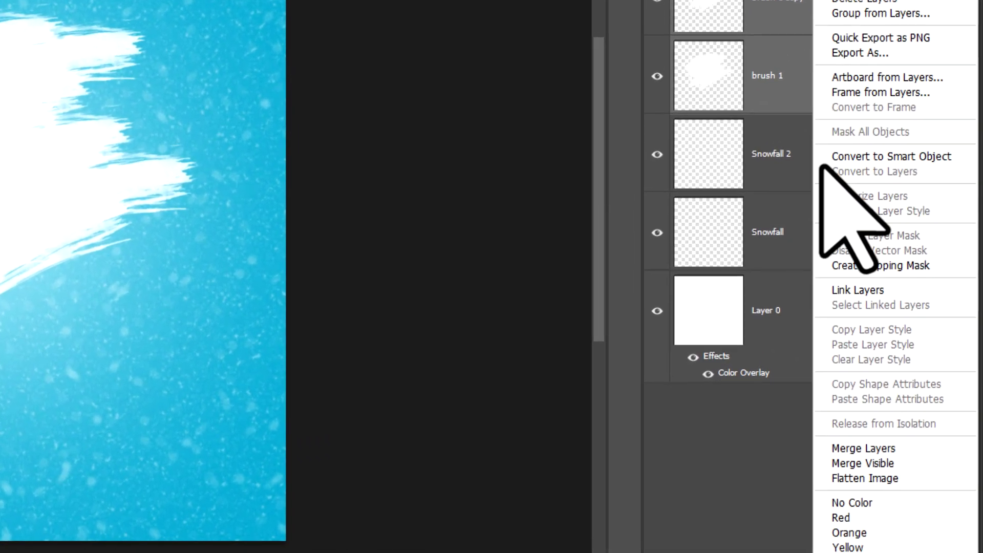
left_click(893, 441)
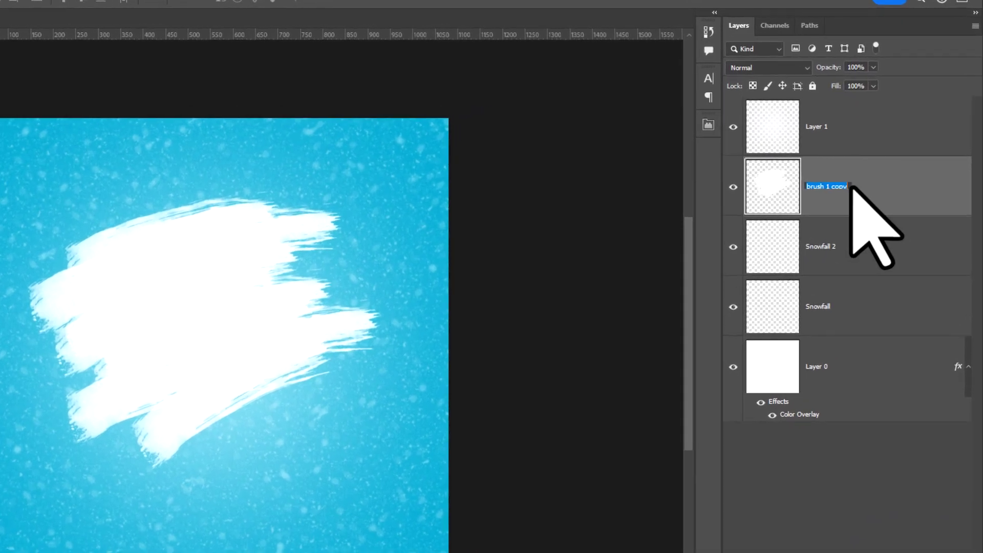
left_click(863, 172)
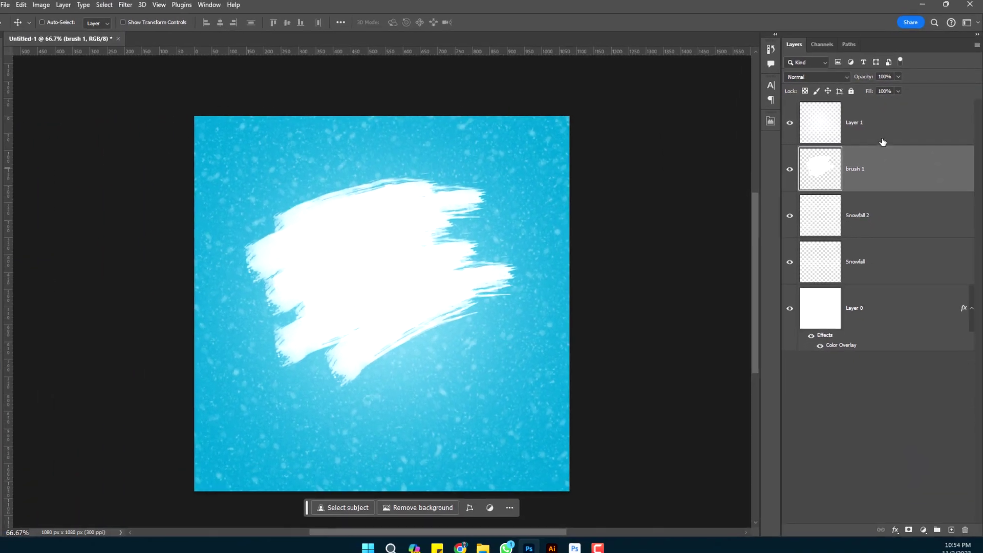
Drag Layer 1 below Snowfall 2 in the Layers panel and reselect brush 1.
key("alt+bracketleft")
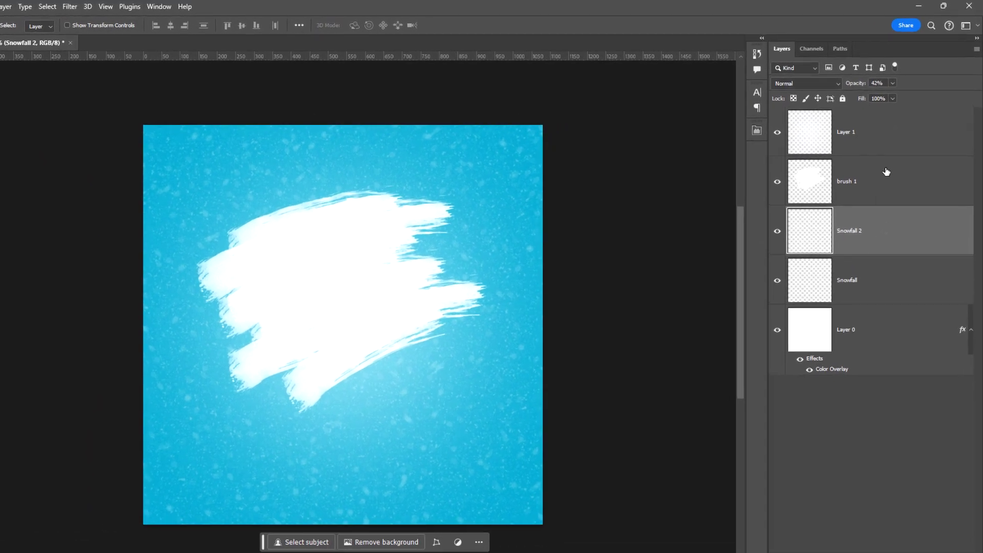
left_click(896, 168)
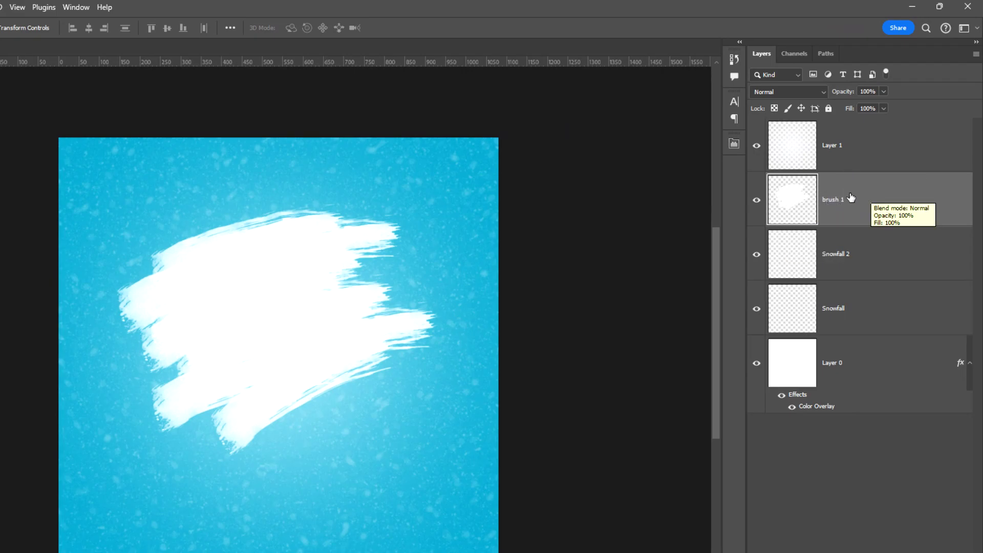
mouse_move(868, 154)
left_mouse_down()
mouse_move(857, 262)
mouse_move(865, 276)
left_mouse_up()
left_click(857, 134)
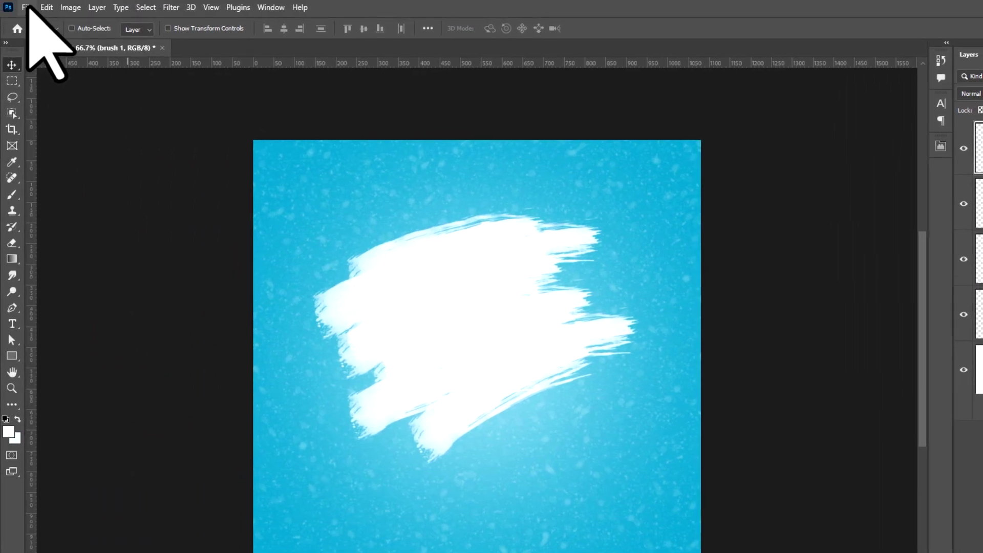
left_click(24, 7)
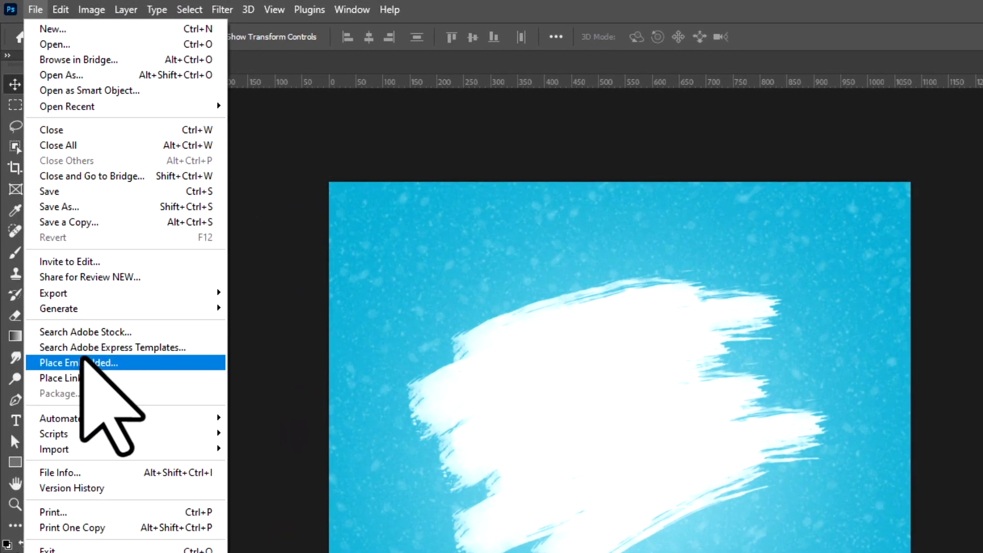
Place the photo of the girl in the red sweater and remove its background.
left_click(46, 364)
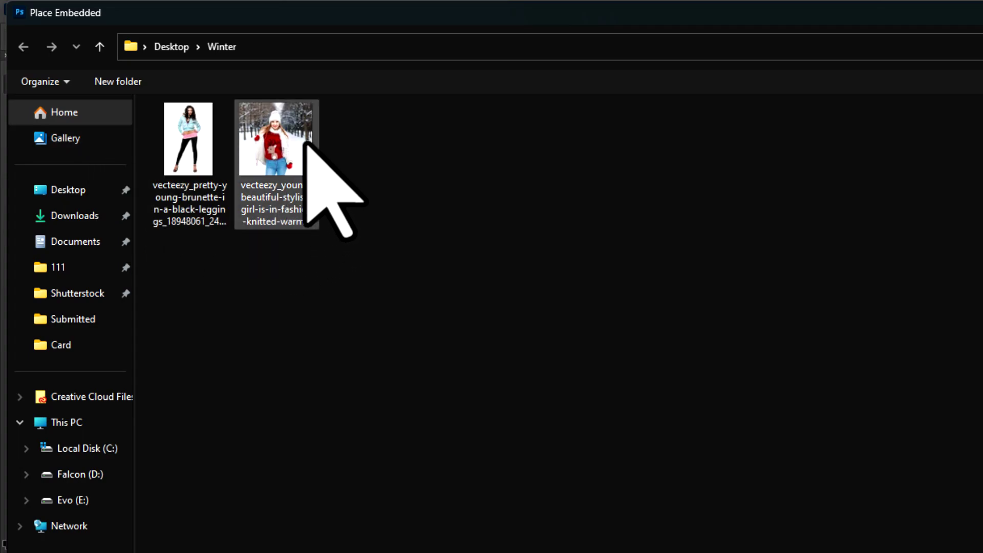
double_click(292, 195)
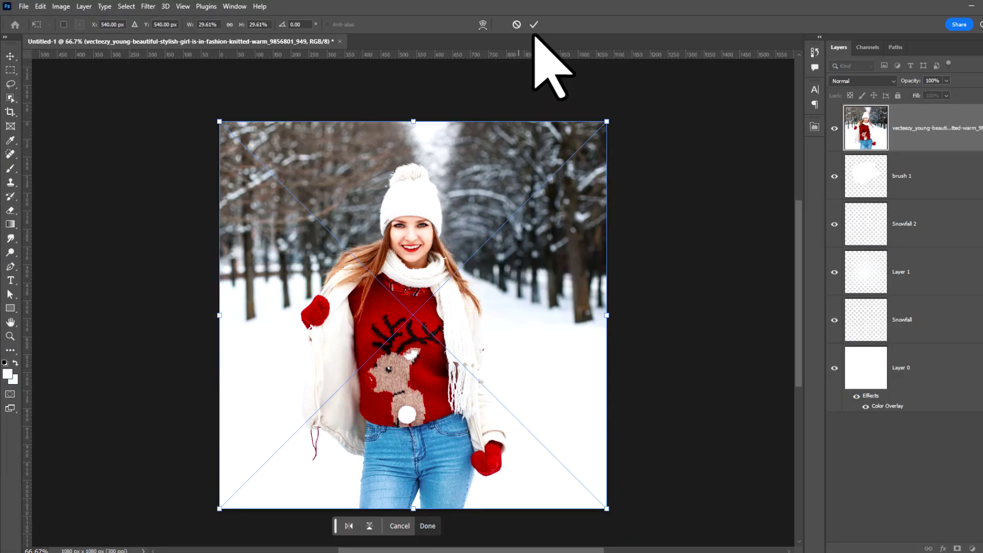
left_click(534, 24)
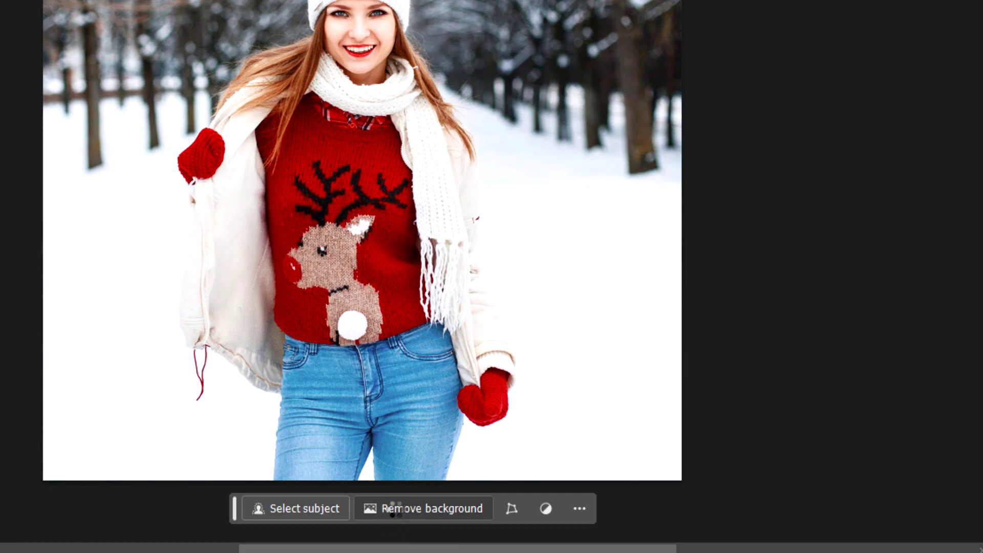
left_click(394, 508)
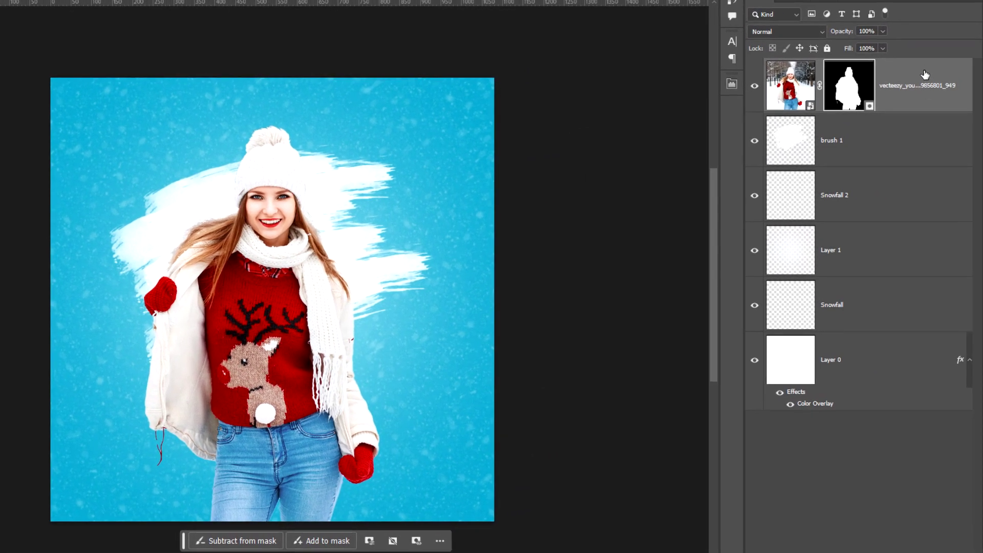
Convert the masked girl layer to a smart object, then rasterize it.
right_click(906, 15)
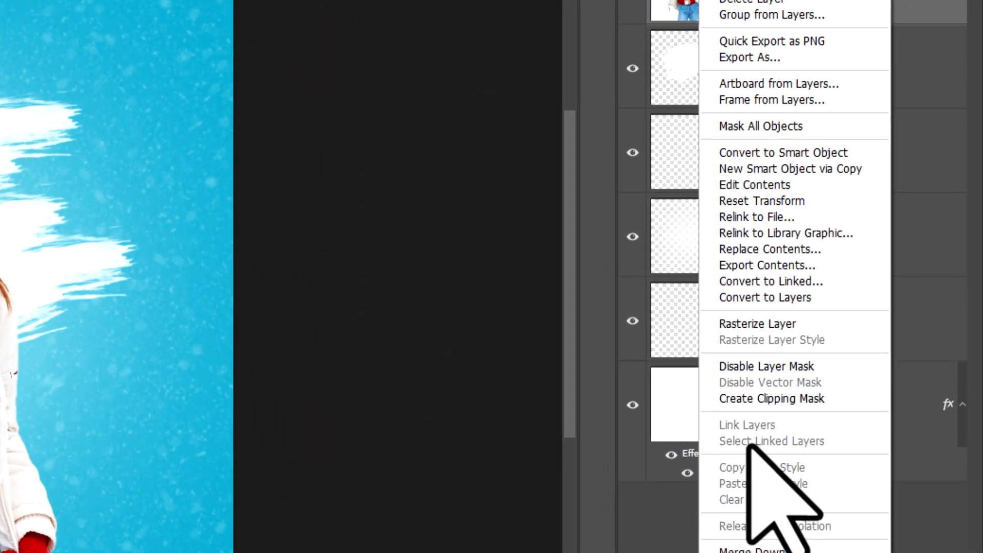
left_click(763, 325)
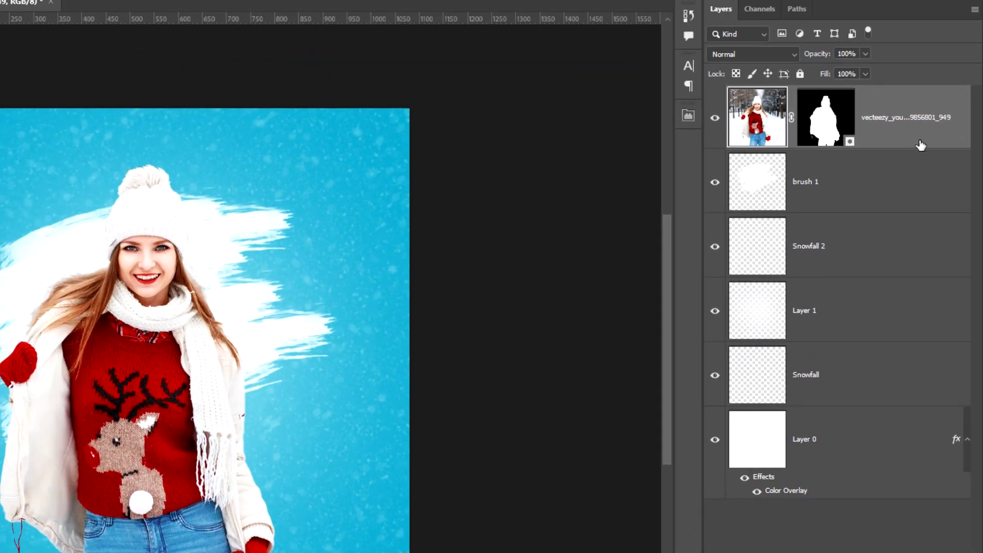
right_click(920, 145)
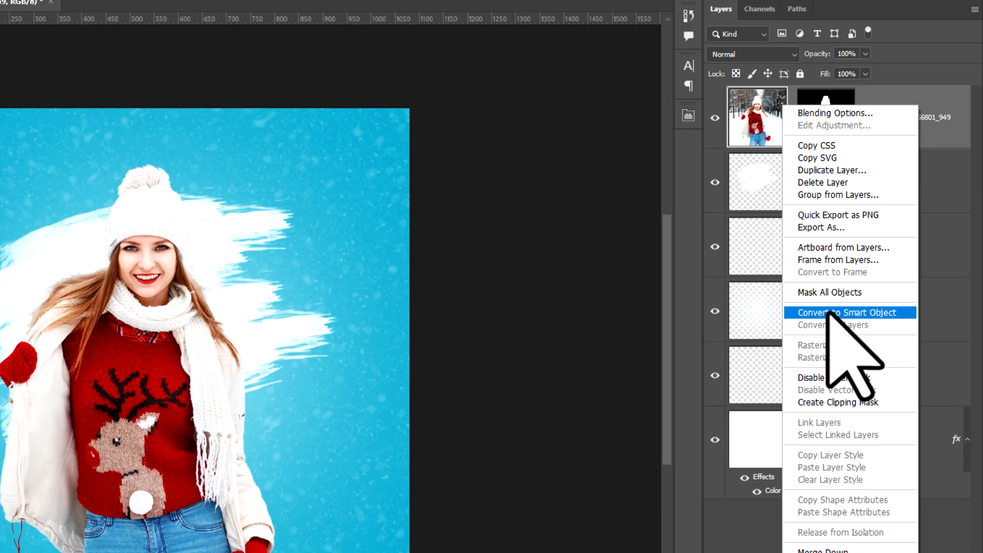
left_click(826, 312)
right_click(869, 136)
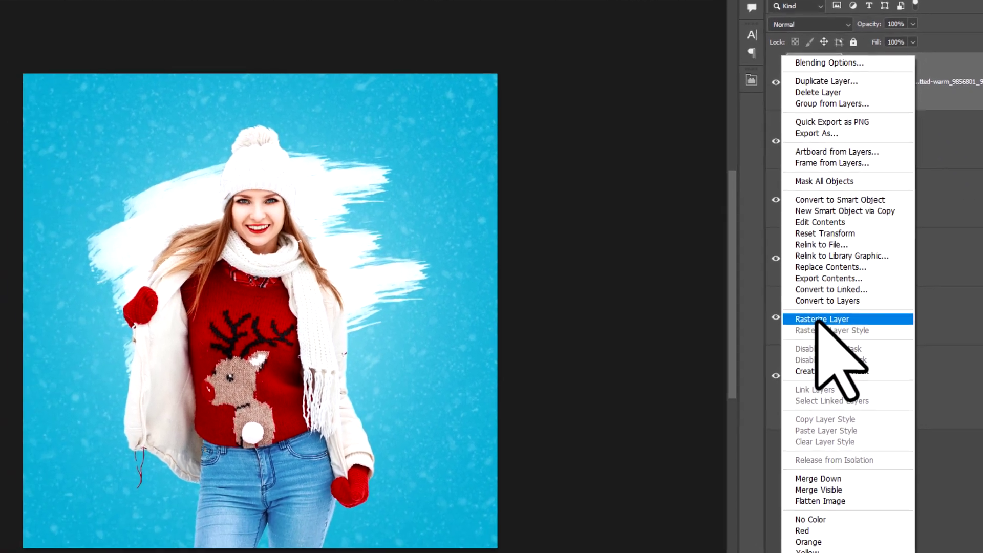
left_click(763, 370)
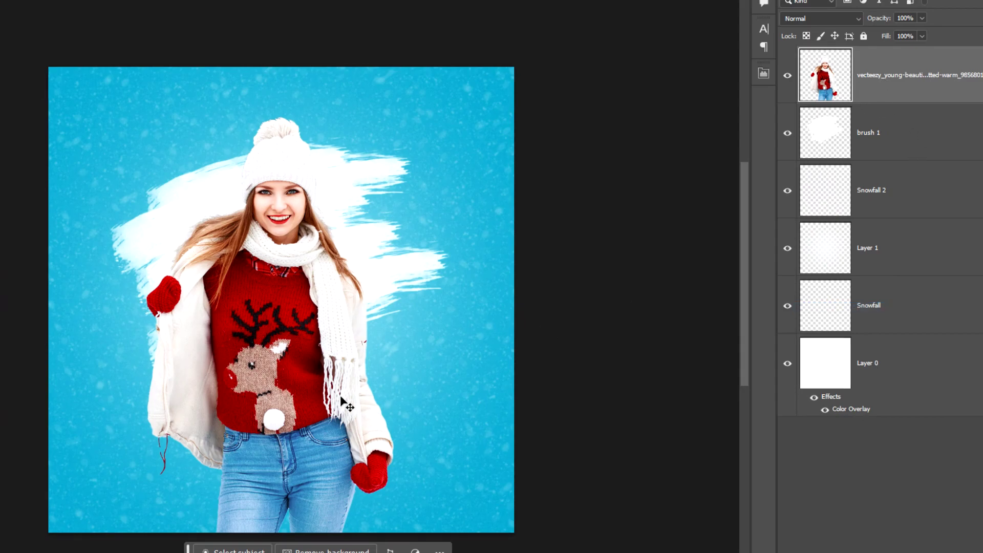
Shrink the girl cut-out slightly and centre her over the white brush strokes.
left_click_drag(275, 326, 285, 317)
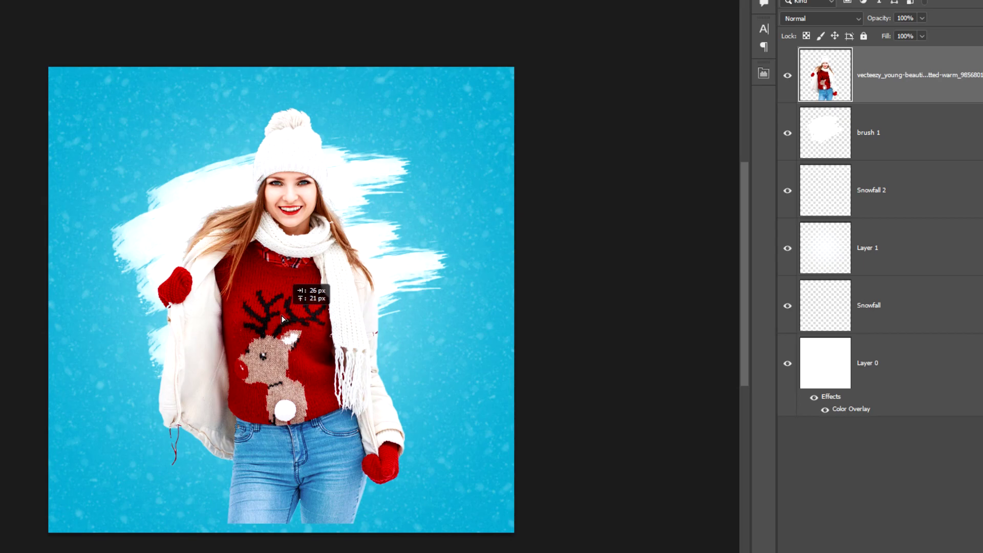
left_click_drag(284, 315, 280, 315)
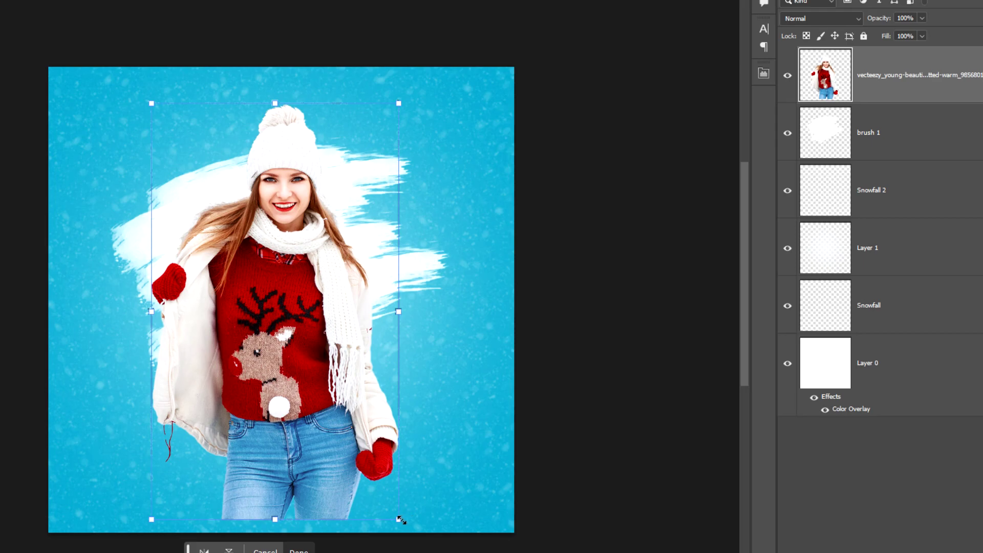
left_click_drag(399, 518, 383, 451)
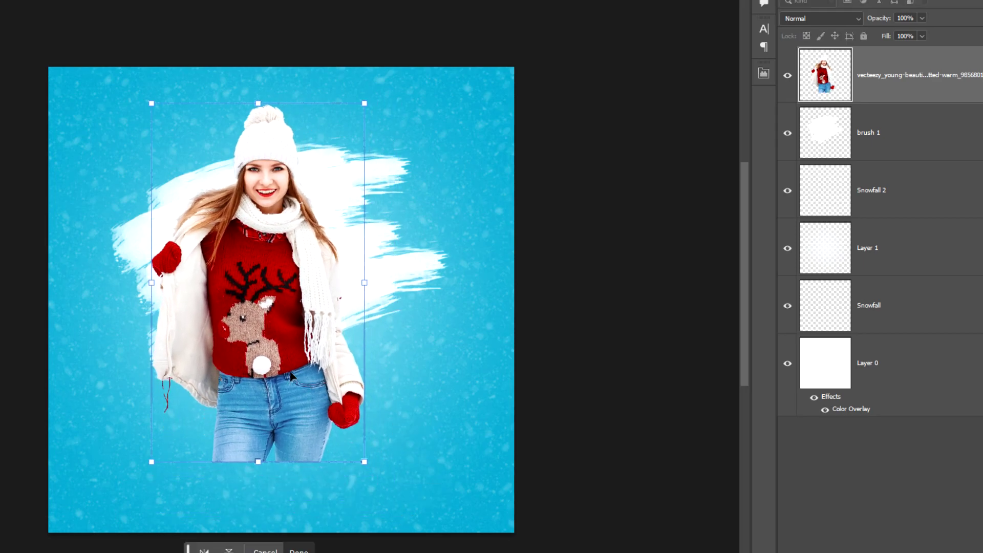
left_click_drag(291, 376, 300, 372)
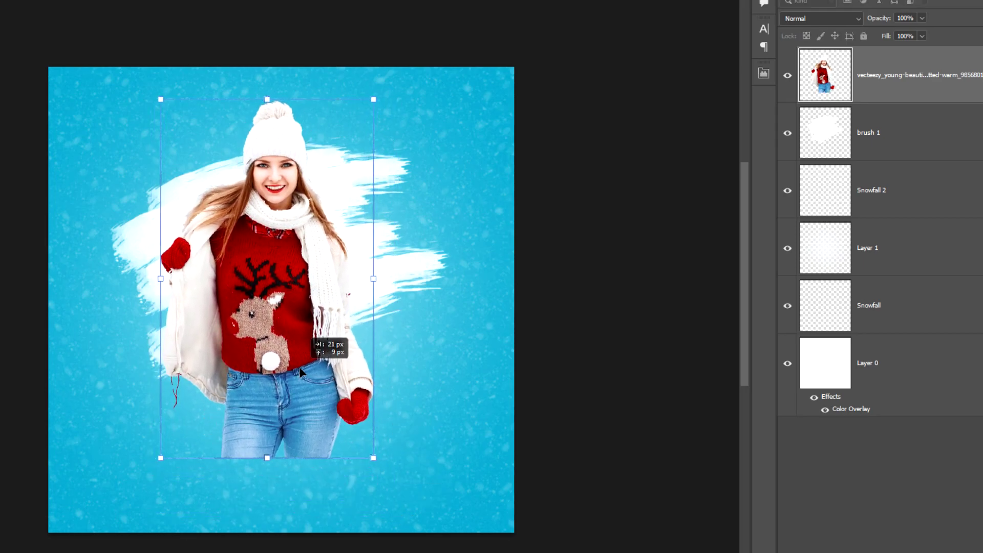
key("Return")
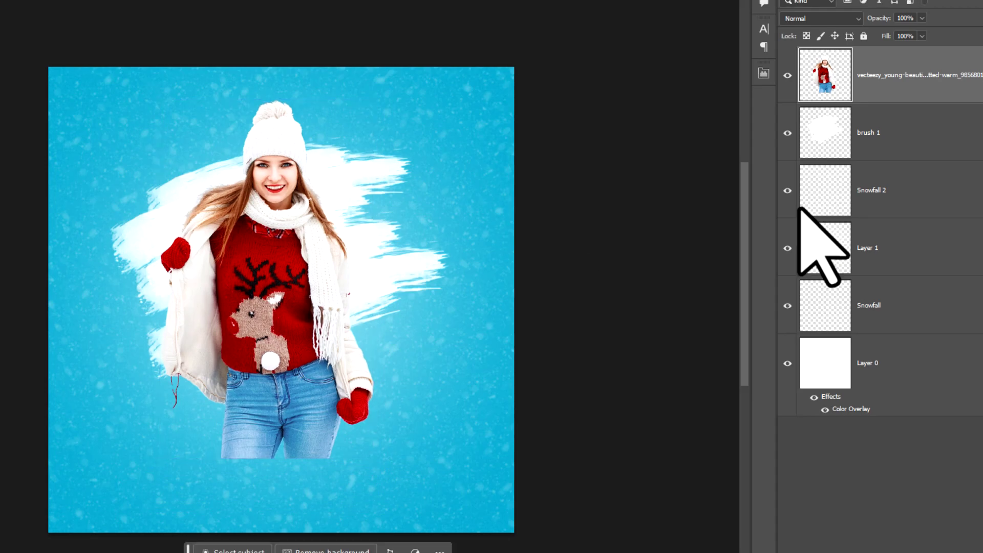
Duplicate the girl layer.
right_click(883, 96)
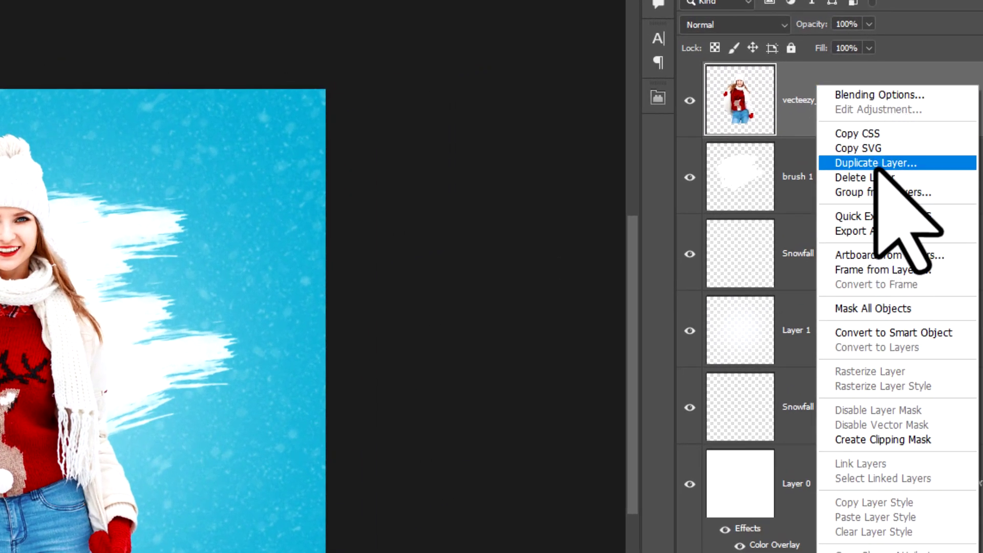
left_click(876, 163)
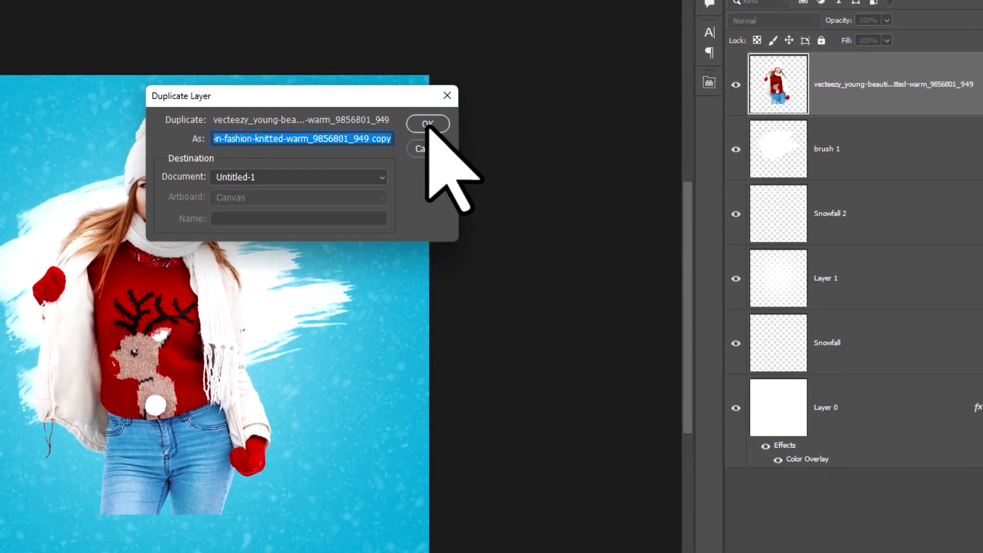
left_click(424, 124)
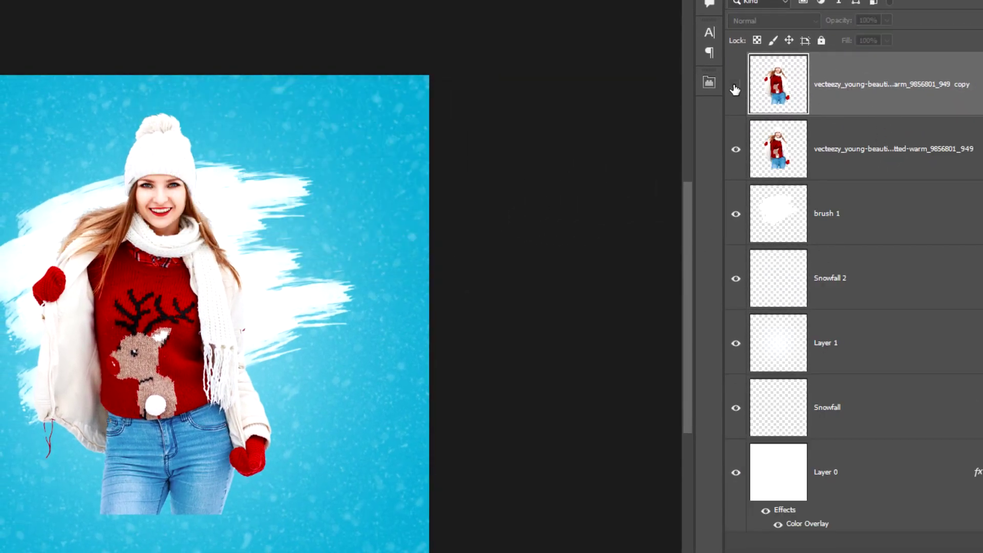
Clip the original girl layer into the brush stroke, keeping the top copy visible and selected.
left_click(791, 149)
right_click(844, 149)
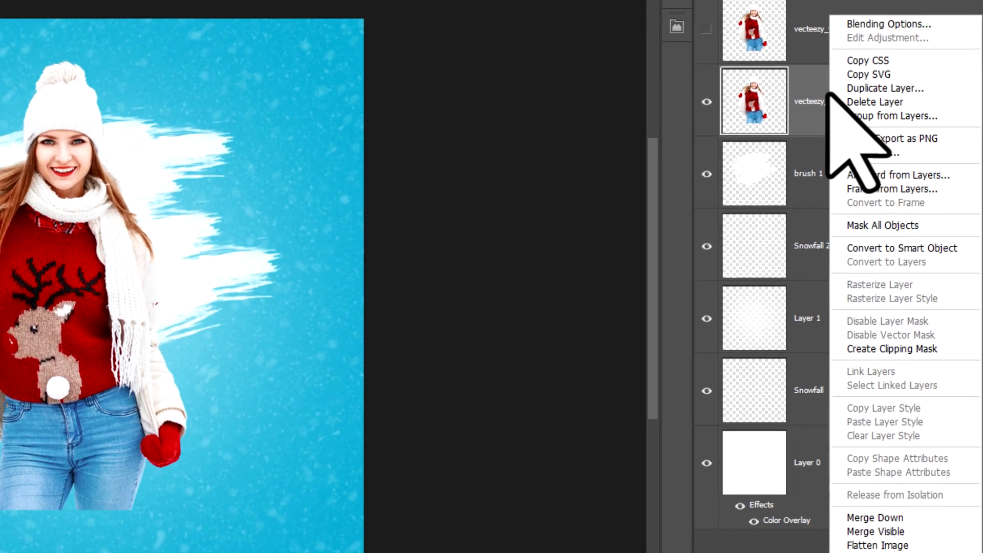
left_click(885, 348)
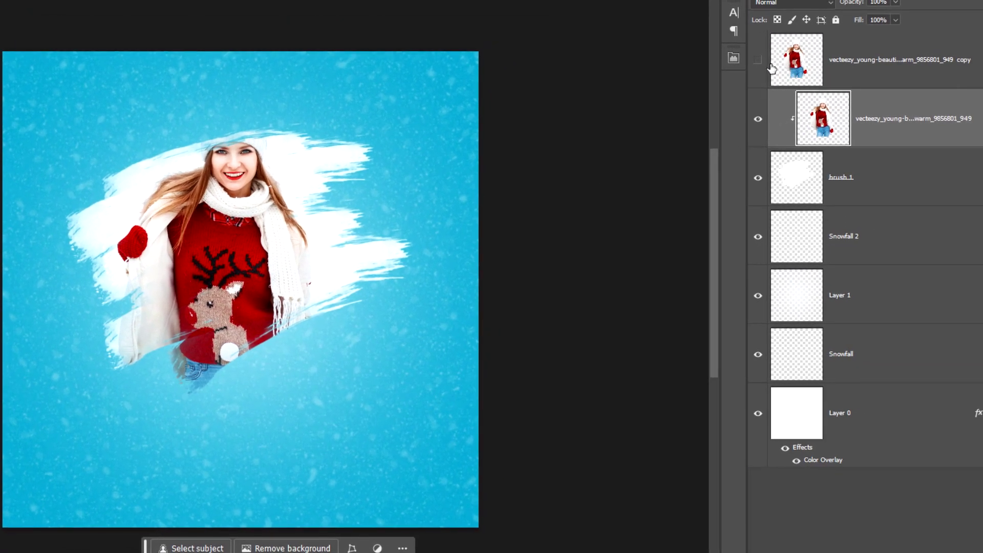
left_click(760, 66)
left_click(812, 50)
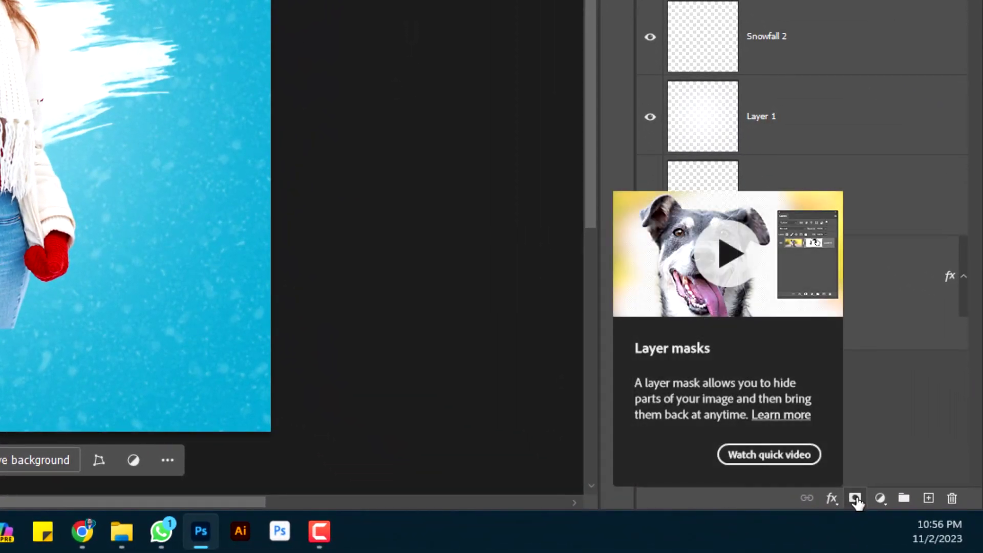
Add a hide-all mask to the top girl copy and erase over her hat to reveal it.
left_click(855, 498, "alt")
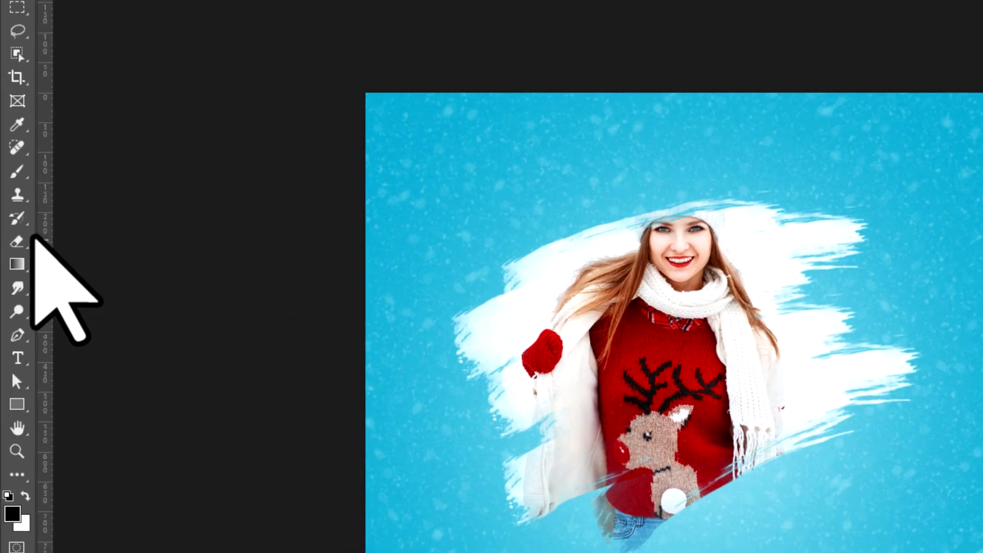
right_click(18, 242)
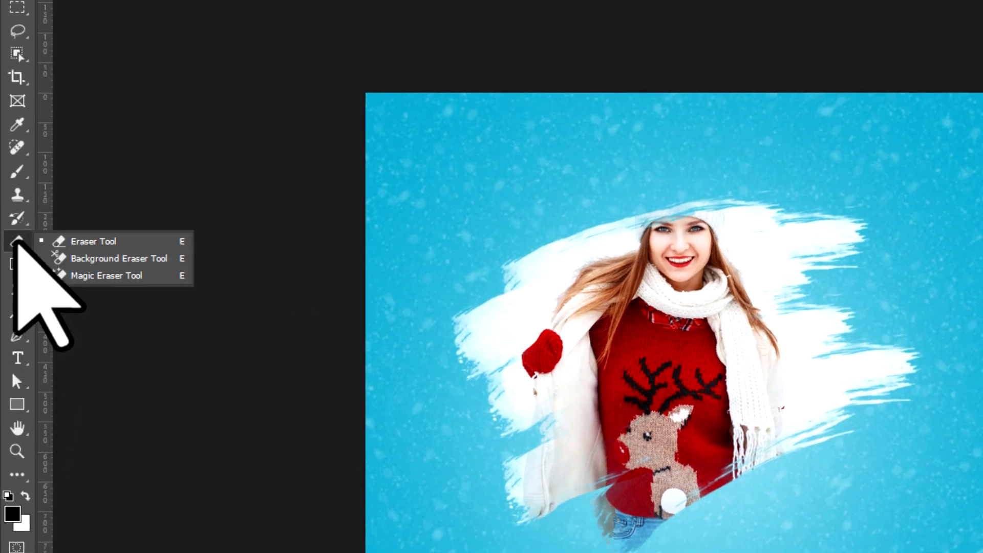
left_click(76, 241)
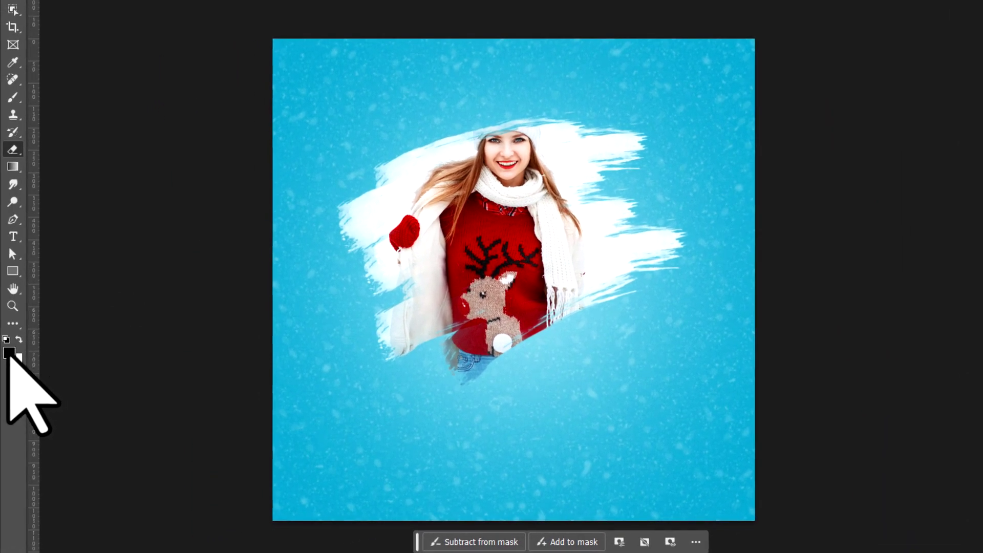
mouse_move(540, 125)
left_mouse_down()
mouse_move(478, 99)
mouse_move(486, 91)
left_mouse_up()
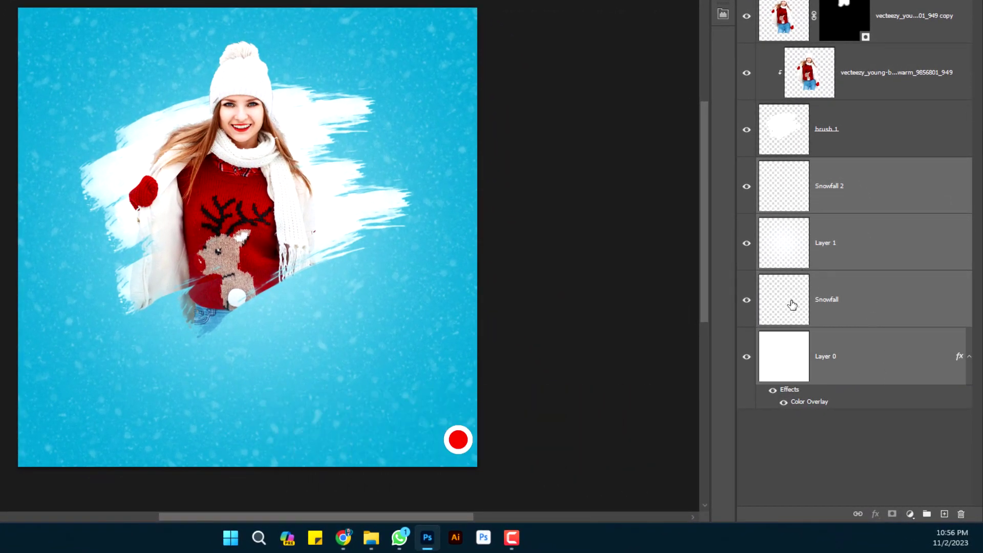
Group the selected background layers into a group named Background.
right_click(856, 192)
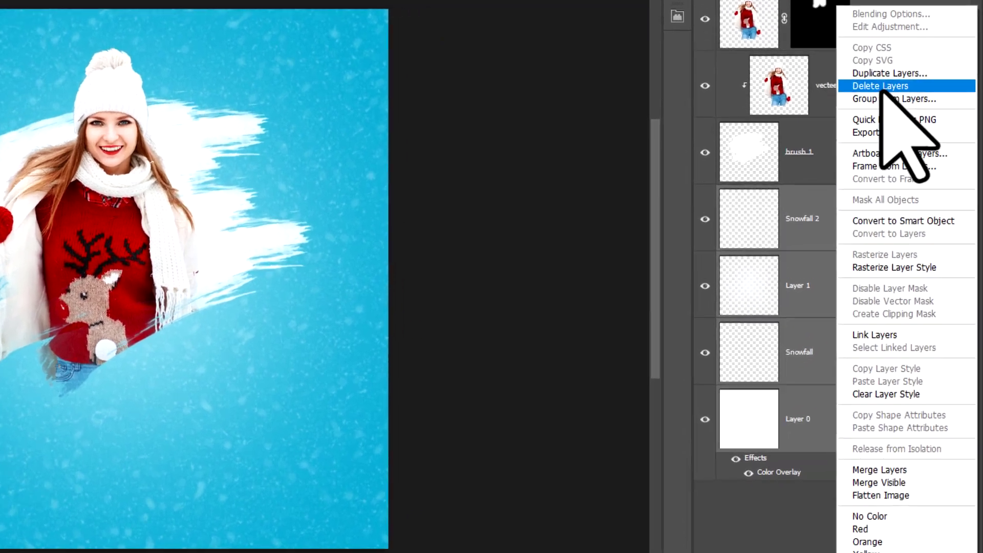
left_click(908, 102)
type("Background")
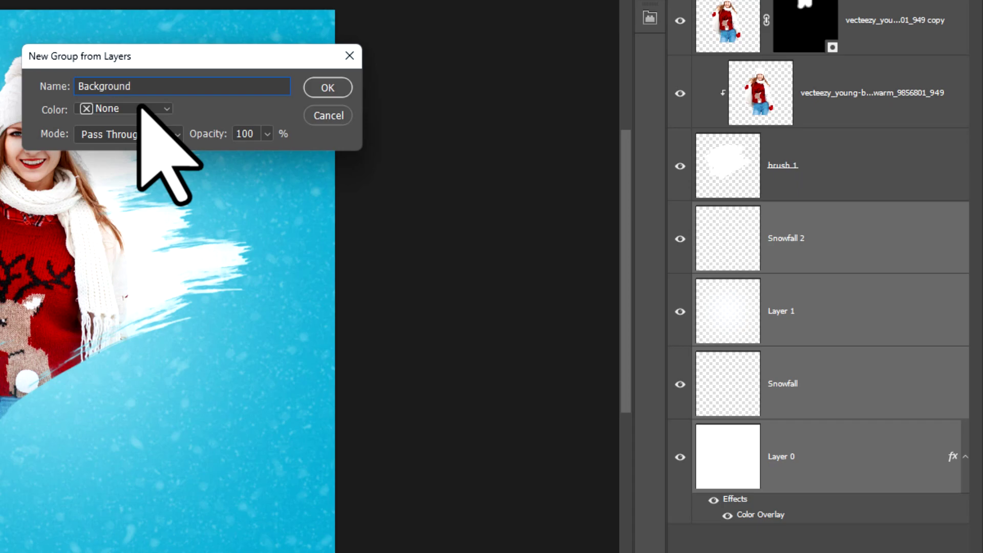
left_click(316, 88)
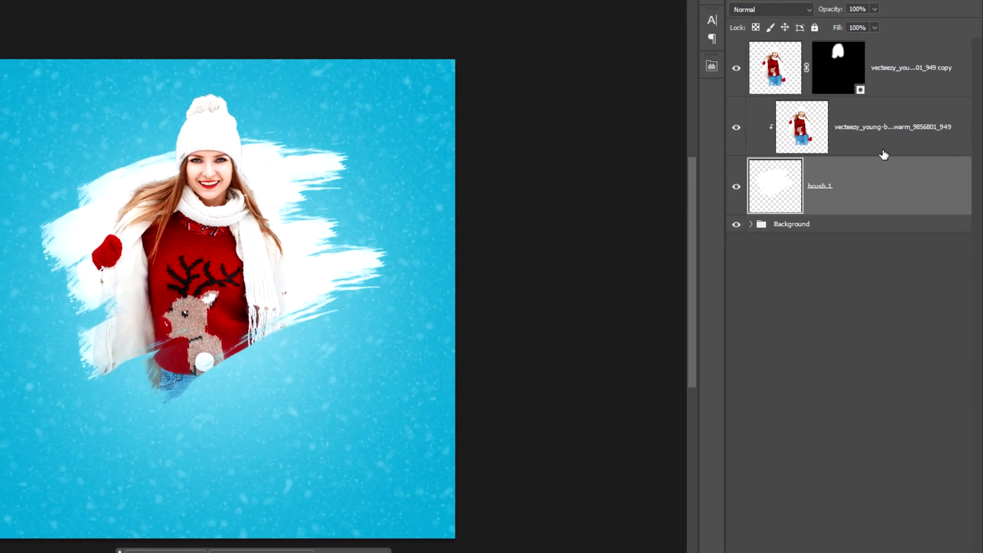
Group the two girl layers and brush 1 into a group named Image.
left_click(893, 133, "shift")
left_click(900, 54, "shift")
right_click(896, 102)
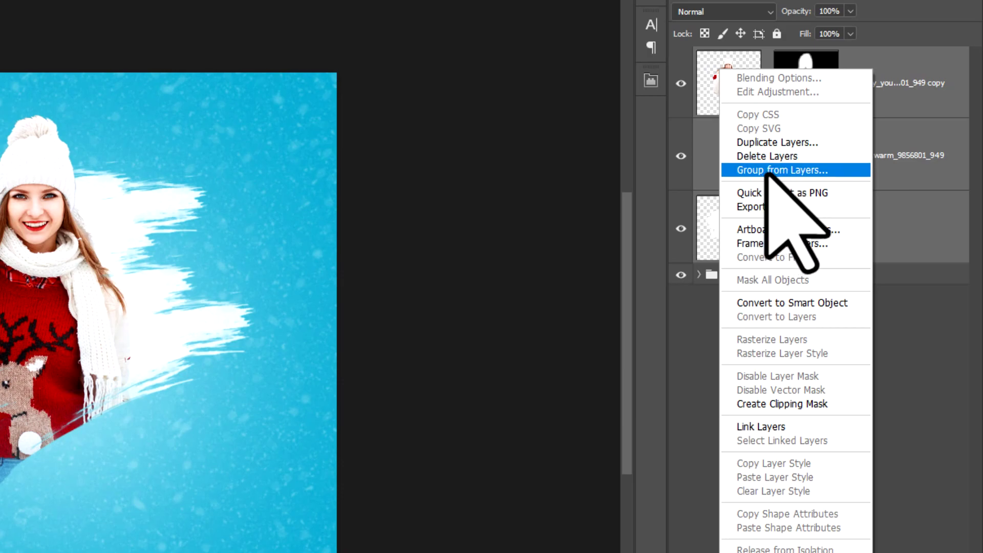
left_click(768, 171)
type("Image")
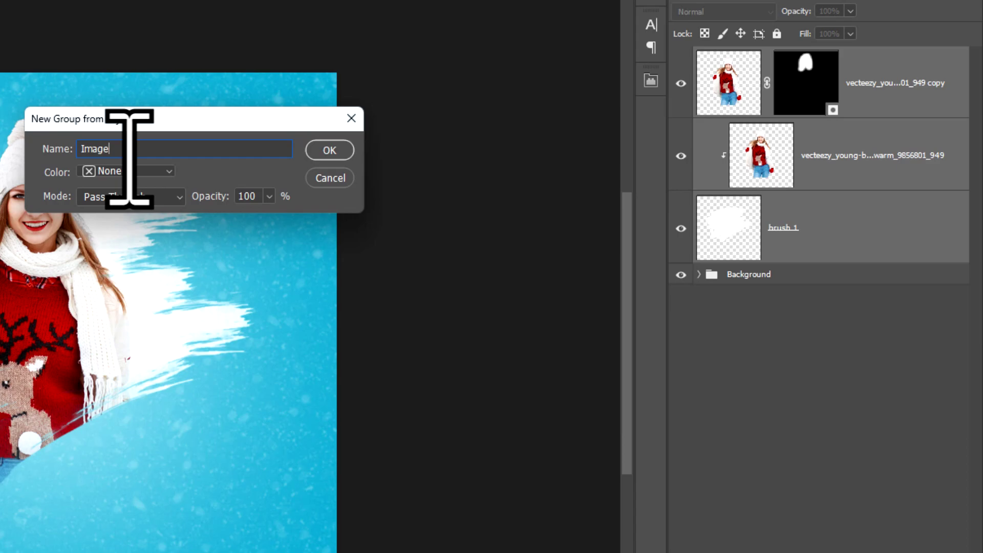
left_click(332, 152)
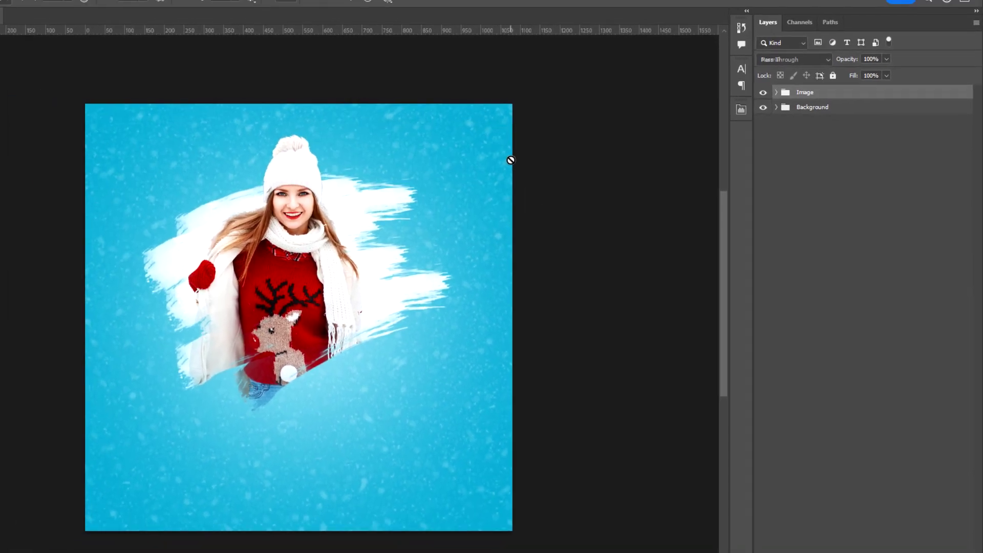
Add placeholder text centred below the girl and make it white.
key("t")
left_click(408, 451)
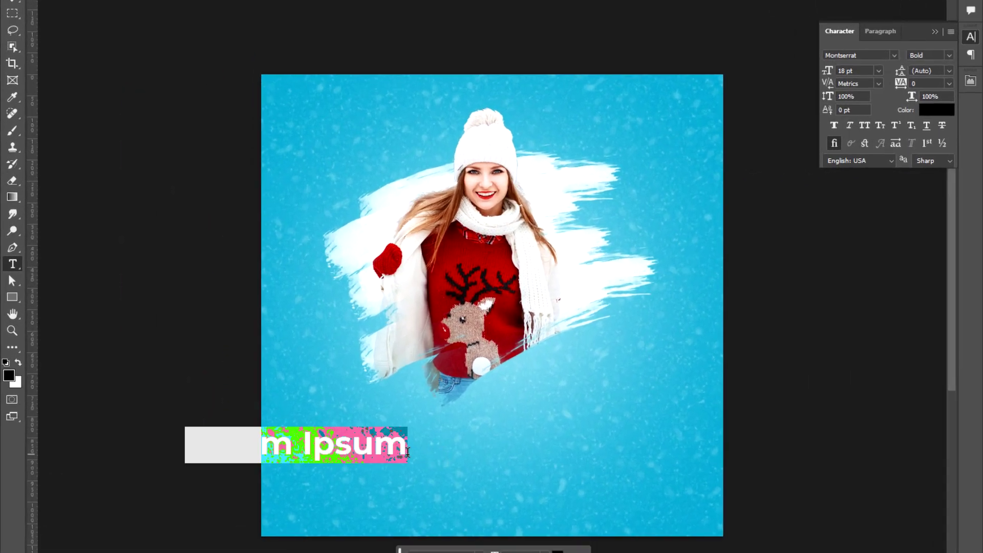
left_click_drag(347, 484, 522, 484)
left_click(401, 445)
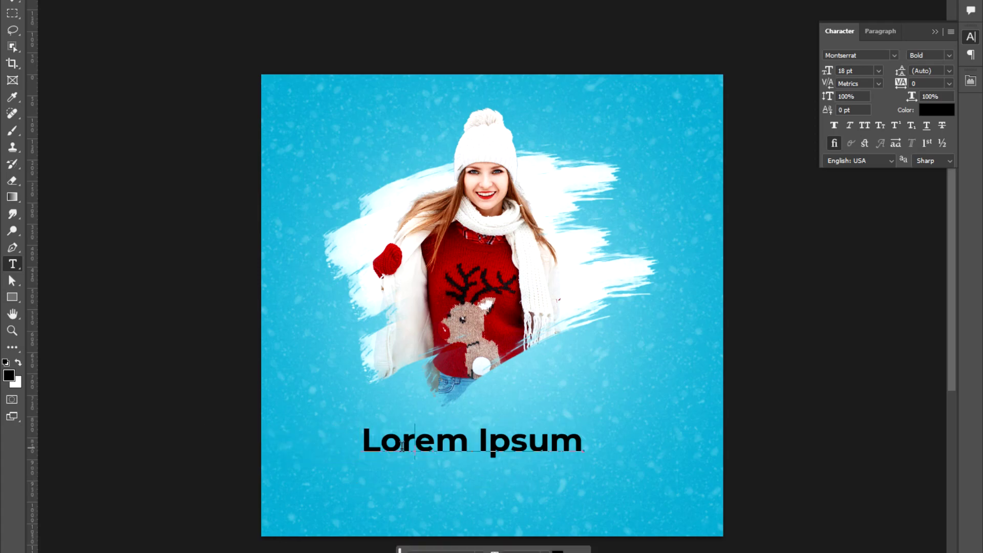
left_click_drag(363, 443, 653, 458)
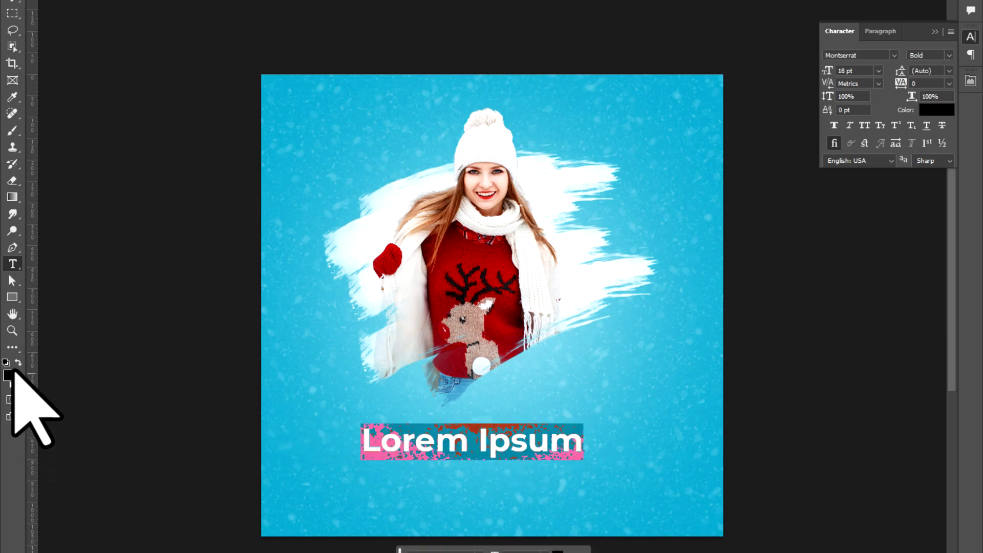
left_click(18, 362)
left_click(430, 430)
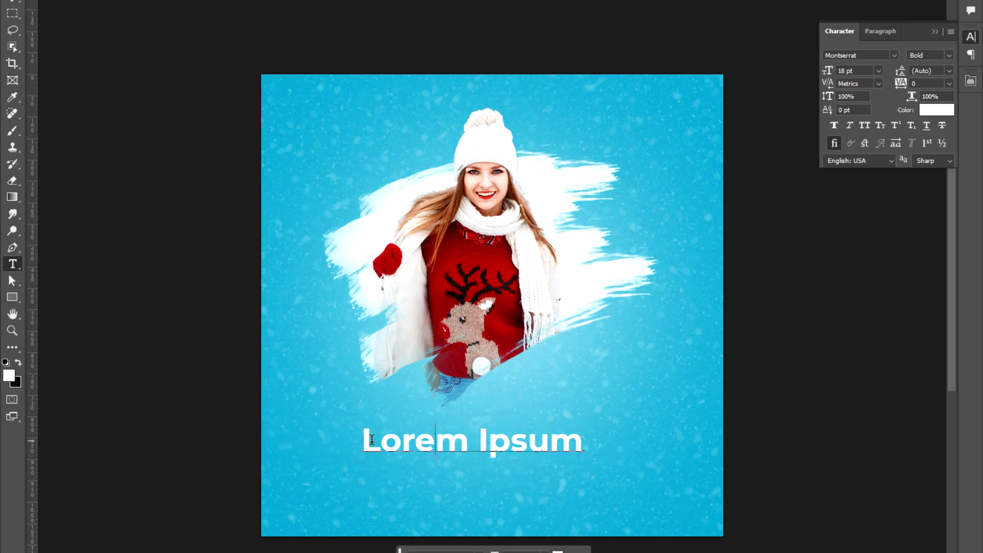
Replace the placeholder with 'FASHION SALE' and commit the text layer.
left_click_drag(372, 440, 538, 439)
type("F")
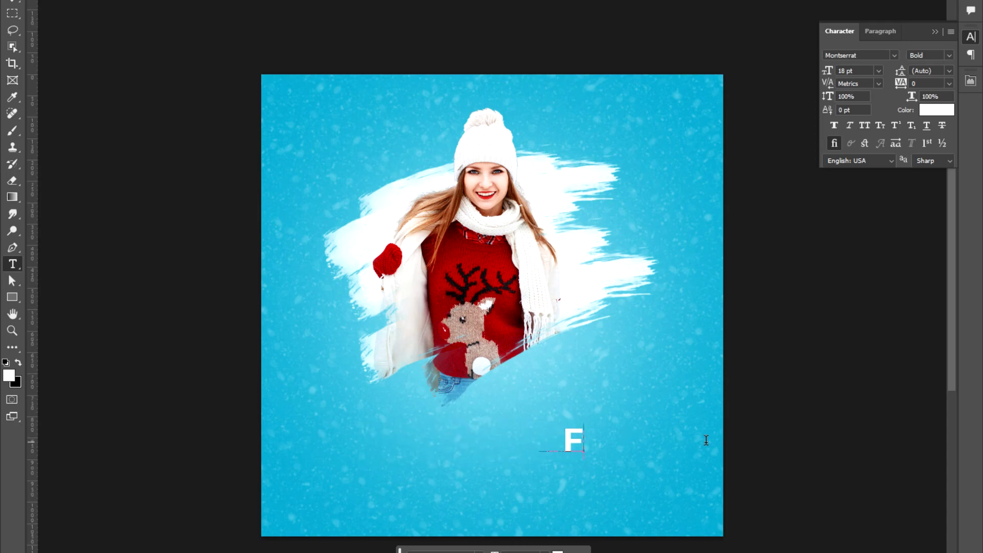
type("ASHION SALE")
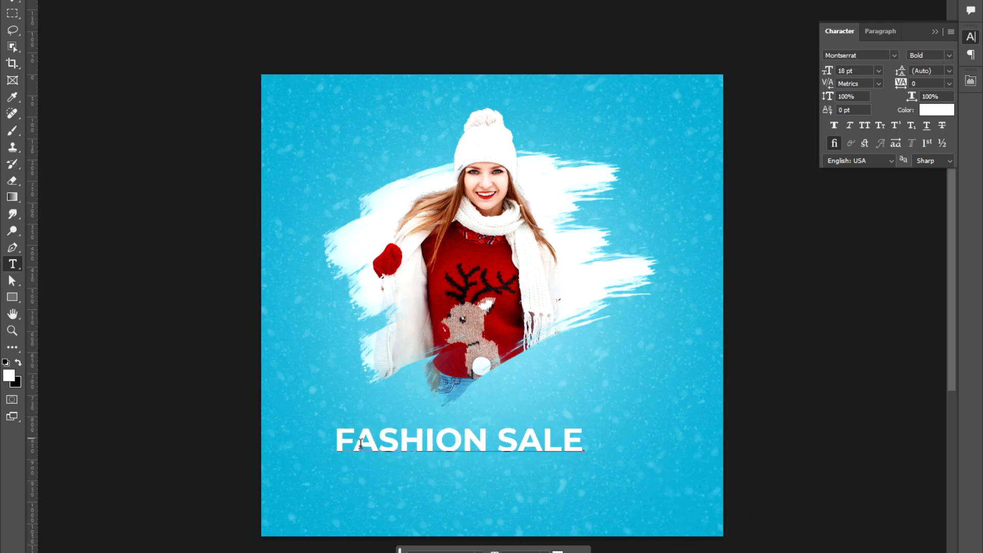
left_click_drag(410, 451, 615, 464)
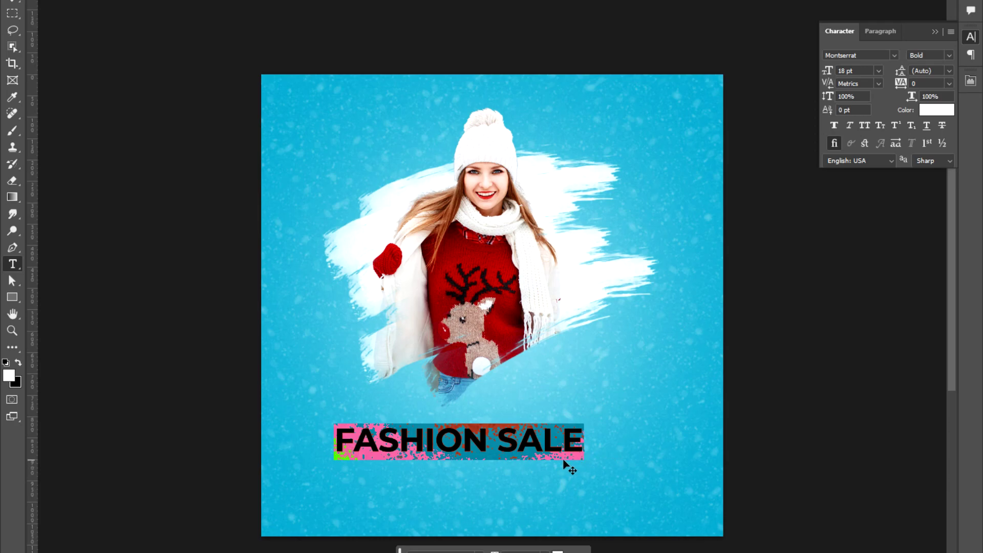
left_click(497, 446)
left_click_drag(337, 436, 640, 436)
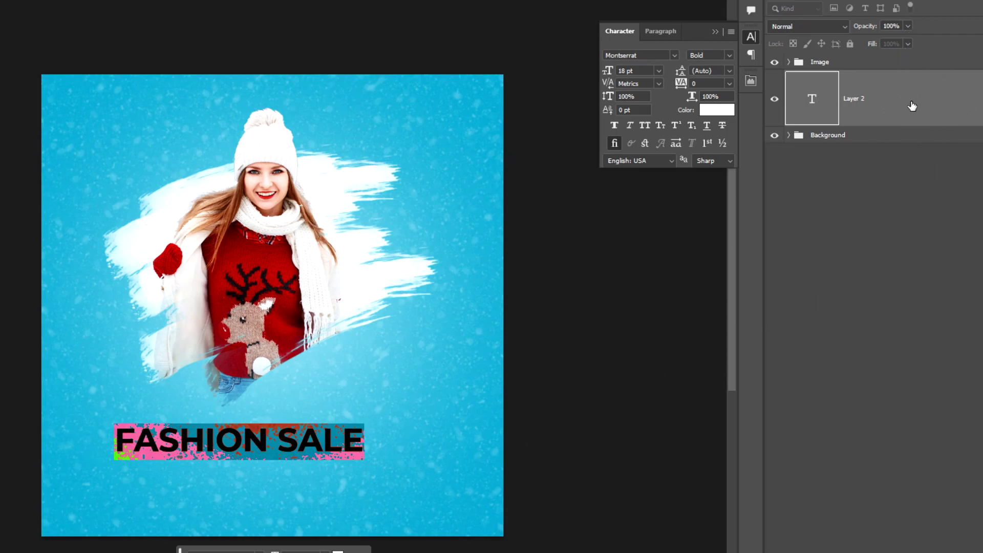
left_click(888, 145)
left_click(936, 110)
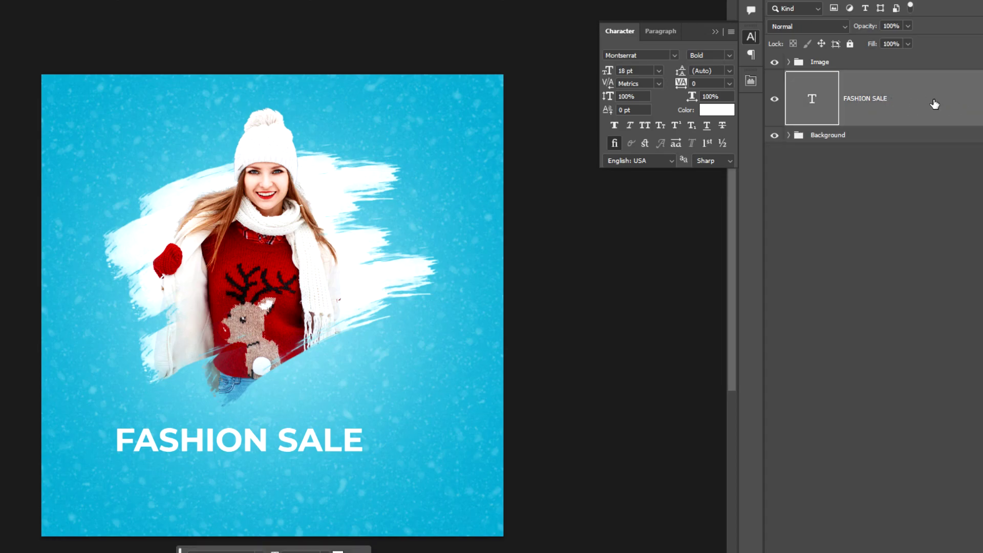
Give the FASHION SALE layer 0% fill and a thin white outside stroke.
left_click_drag(908, 44, 849, 59)
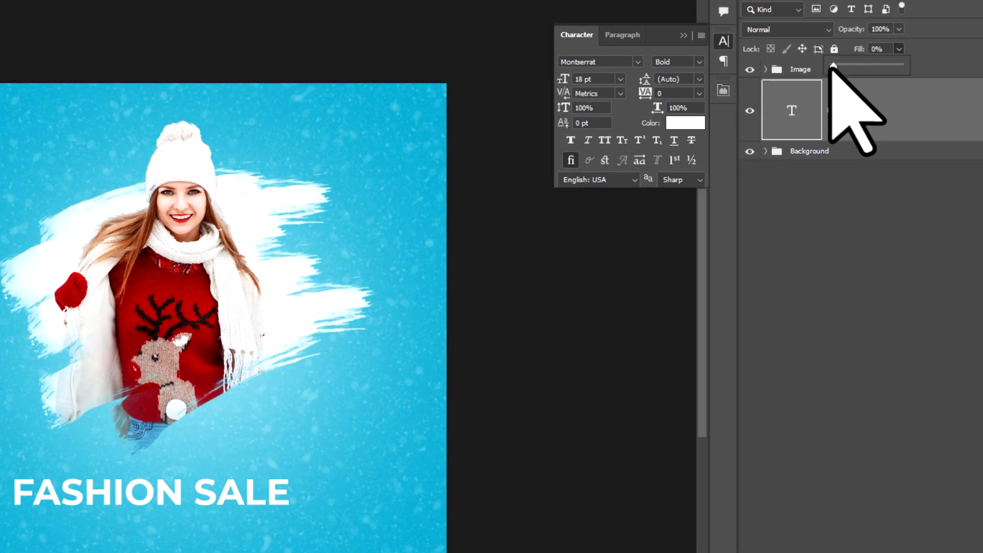
right_click(917, 110)
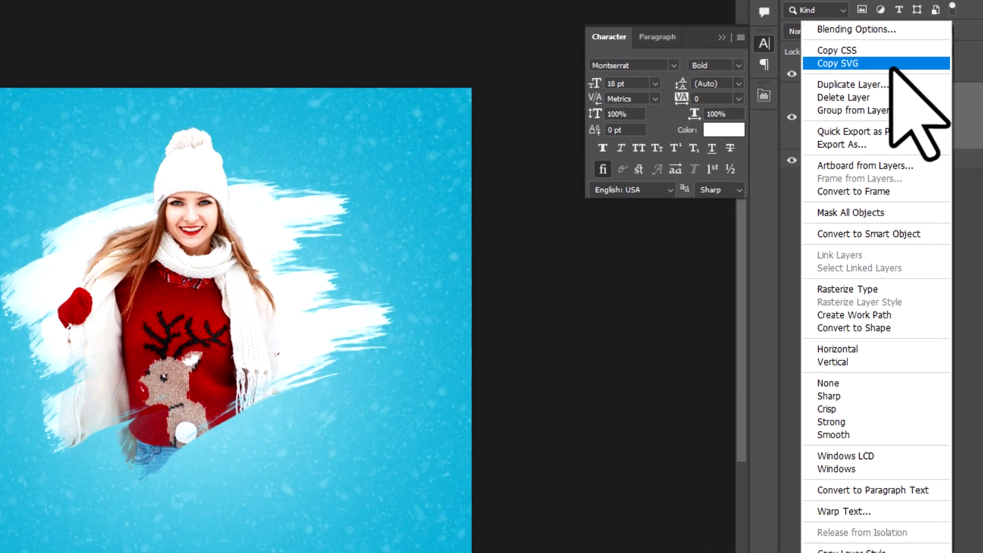
left_click(856, 29)
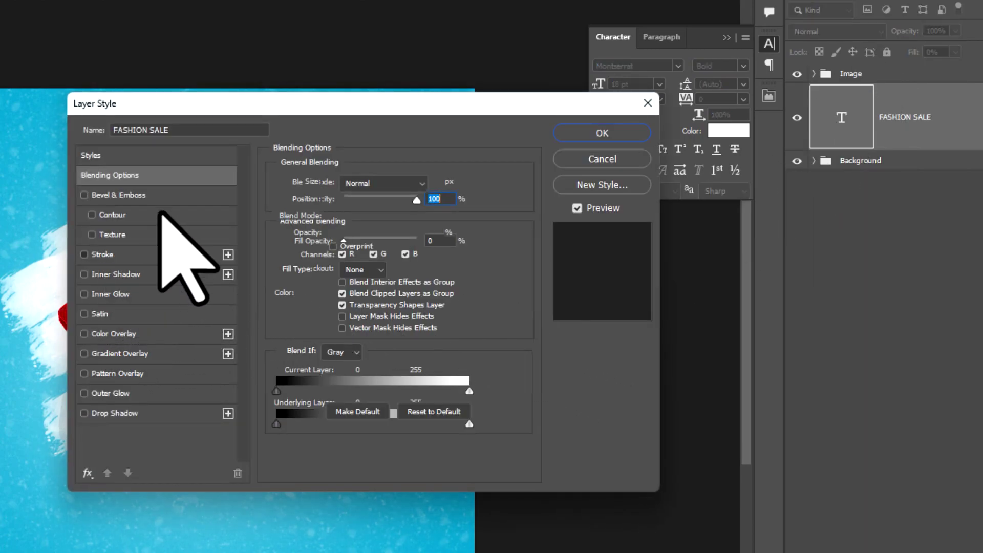
left_click(102, 254)
mouse_move(182, 103)
left_mouse_down()
mouse_move(423, 81)
mouse_move(649, 241)
left_mouse_up()
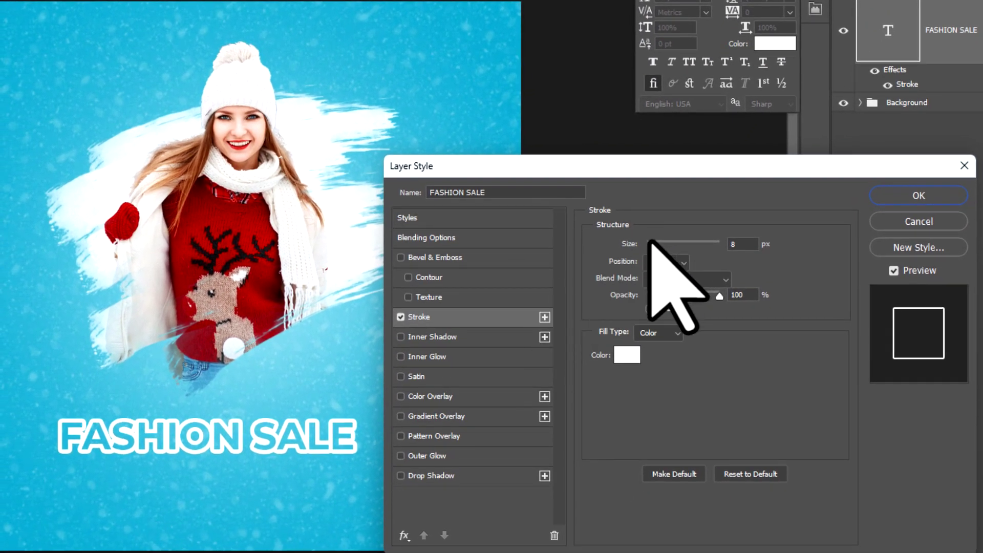
double_click(740, 244)
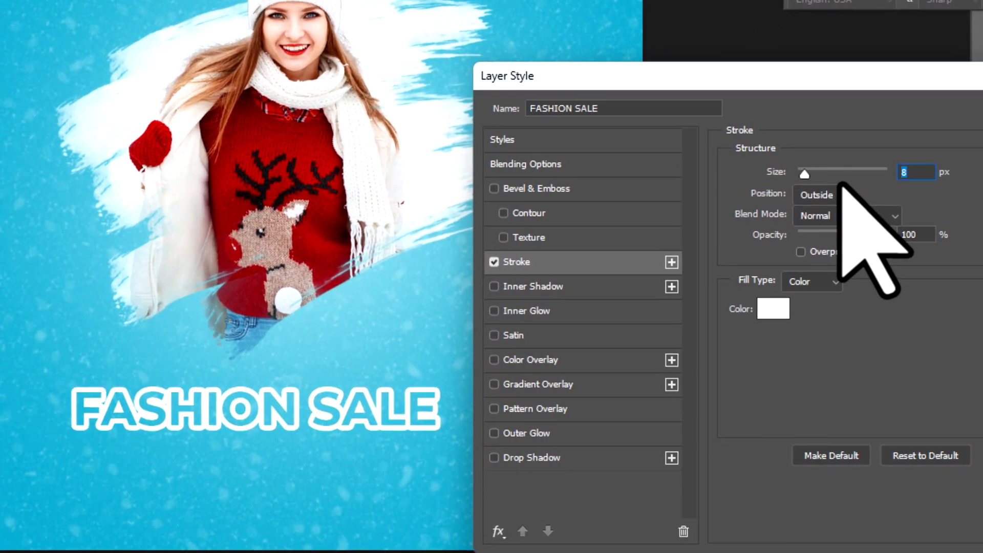
type("3")
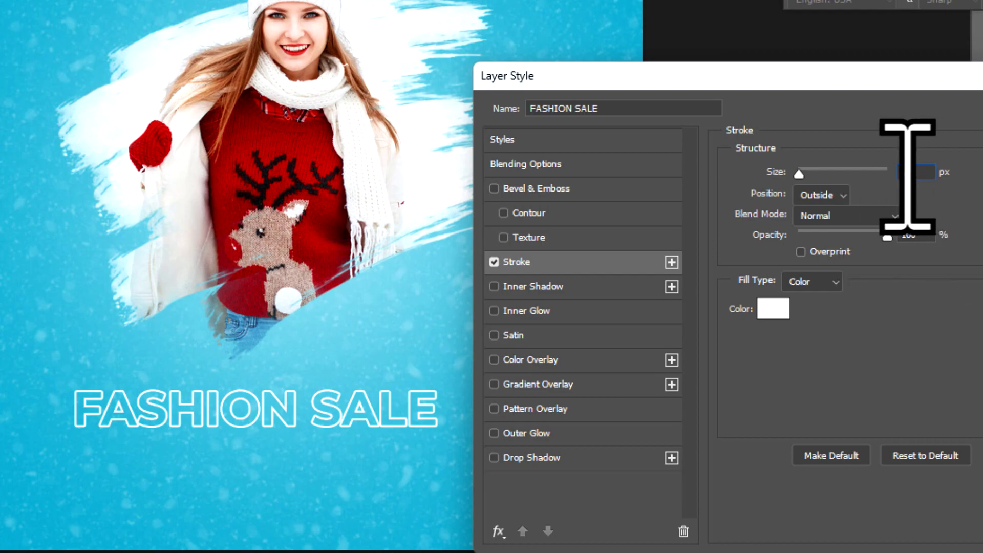
type("2")
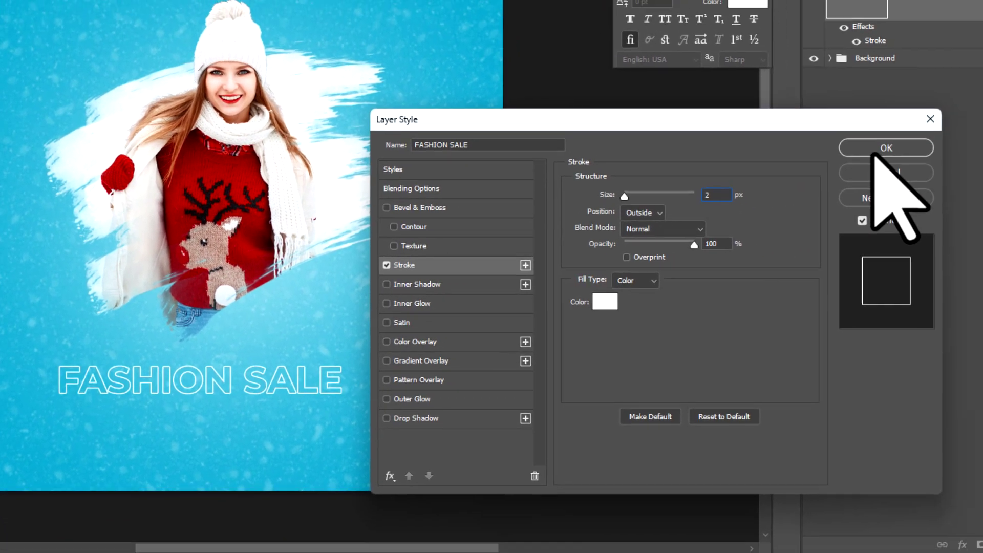
left_click(878, 149)
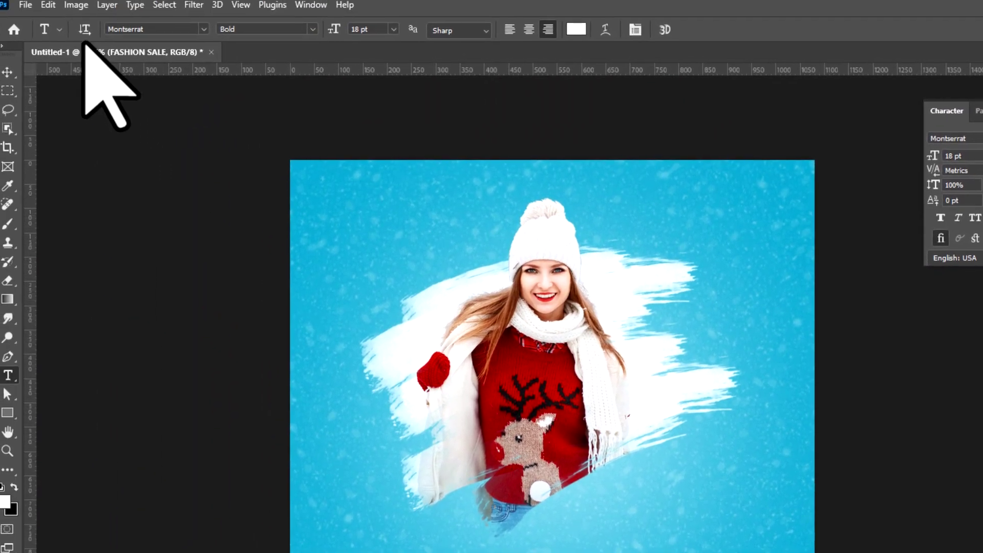
Scale up the FASHION SALE title and move it up over the girl.
left_click(54, 9)
mouse_move(75, 351)
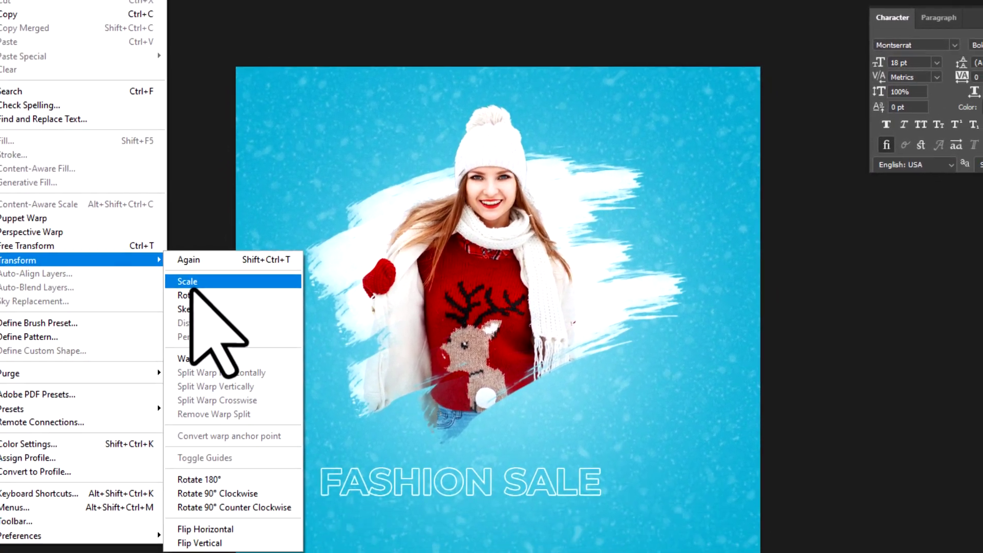
left_click(246, 373)
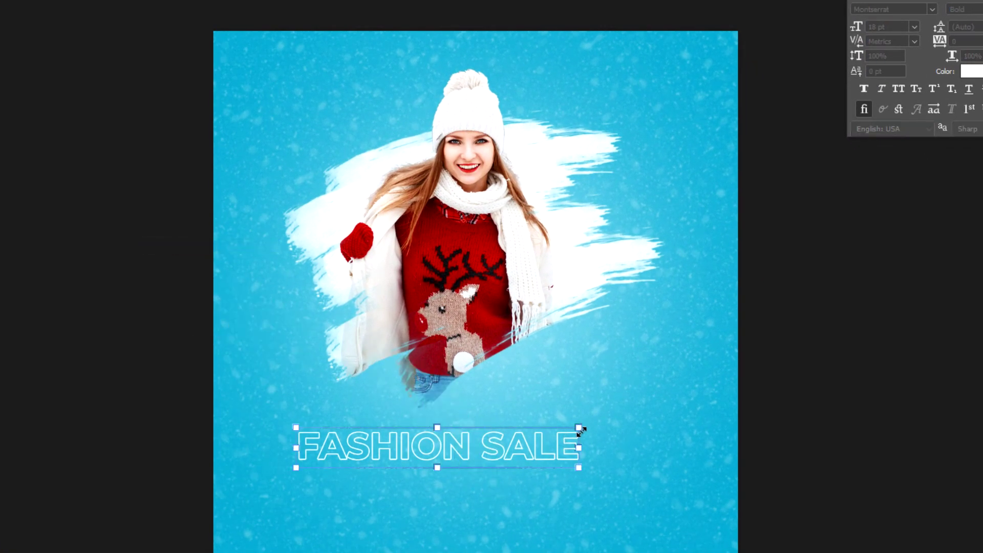
left_click_drag(579, 428, 736, 367)
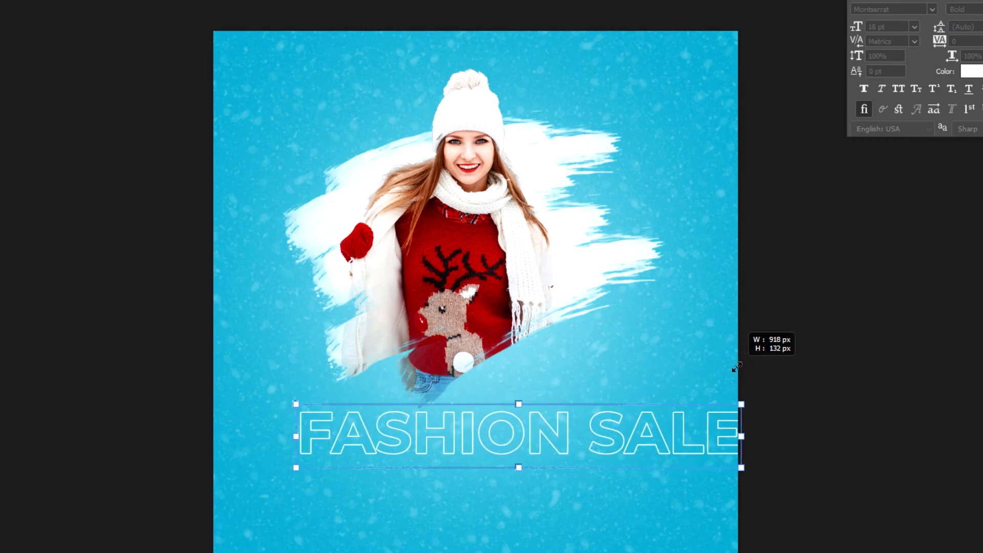
left_click_drag(684, 436, 644, 239)
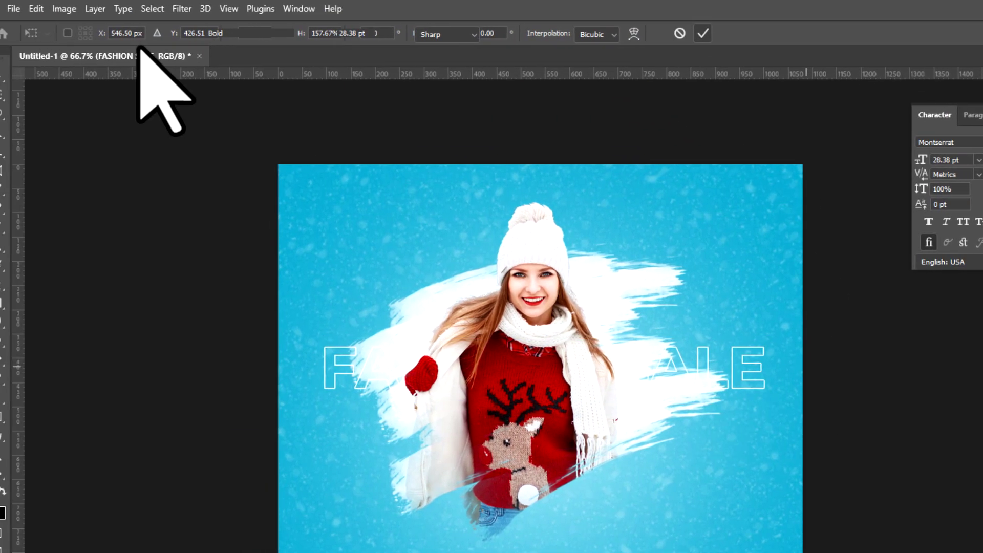
key("Return")
Rotate the title about -25° diagonally and move it to the upper left.
left_click(55, 9)
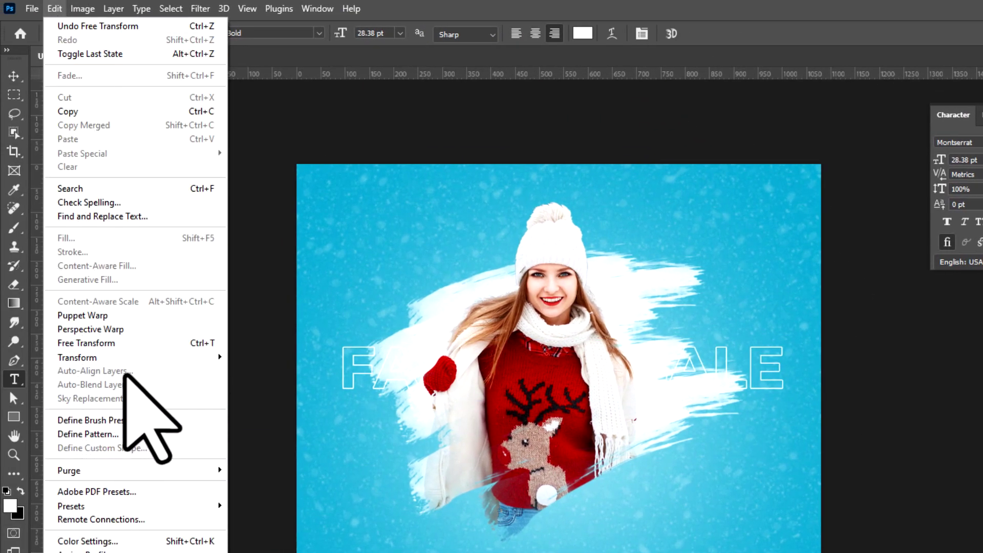
mouse_move(77, 358)
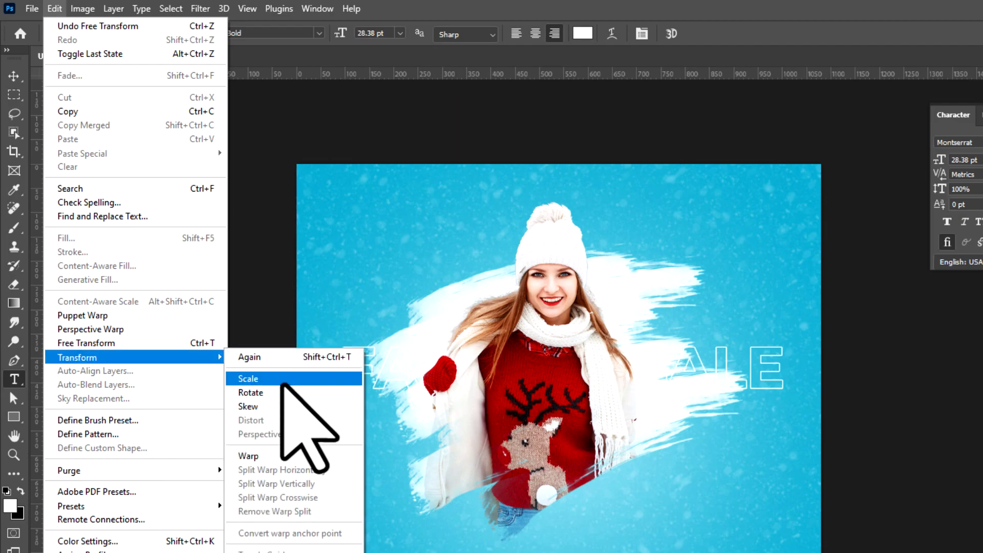
left_click(277, 392)
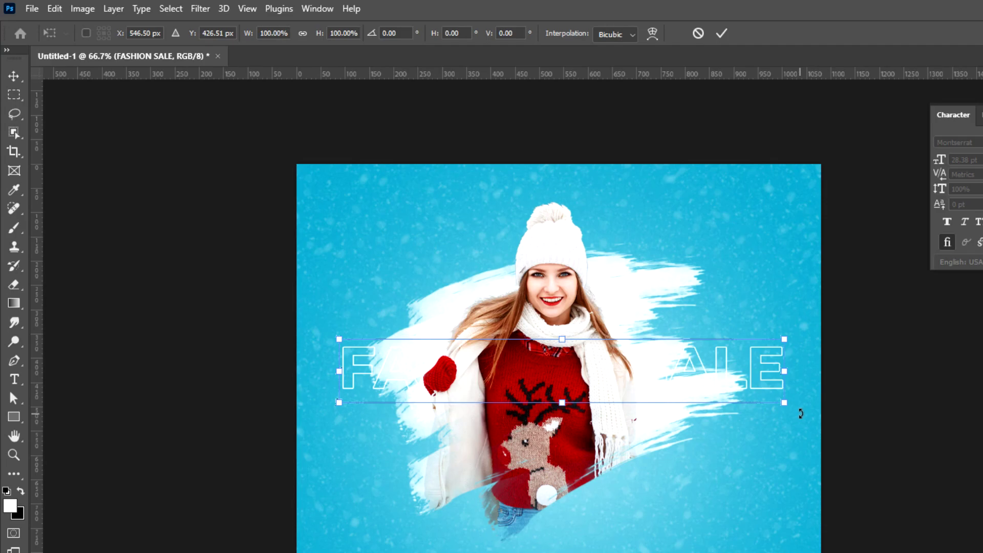
left_click_drag(801, 413, 811, 303)
mouse_move(723, 274)
left_mouse_down()
mouse_move(690, 179)
mouse_move(669, 154)
left_mouse_up()
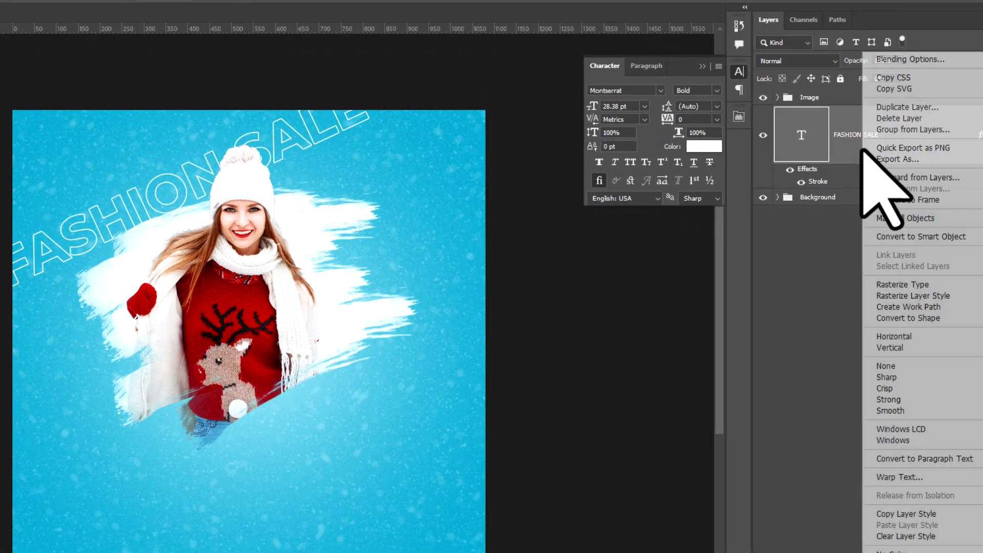
Duplicate the FASHION SALE title and move the copy to the lower left.
left_click(907, 107)
key("Return")
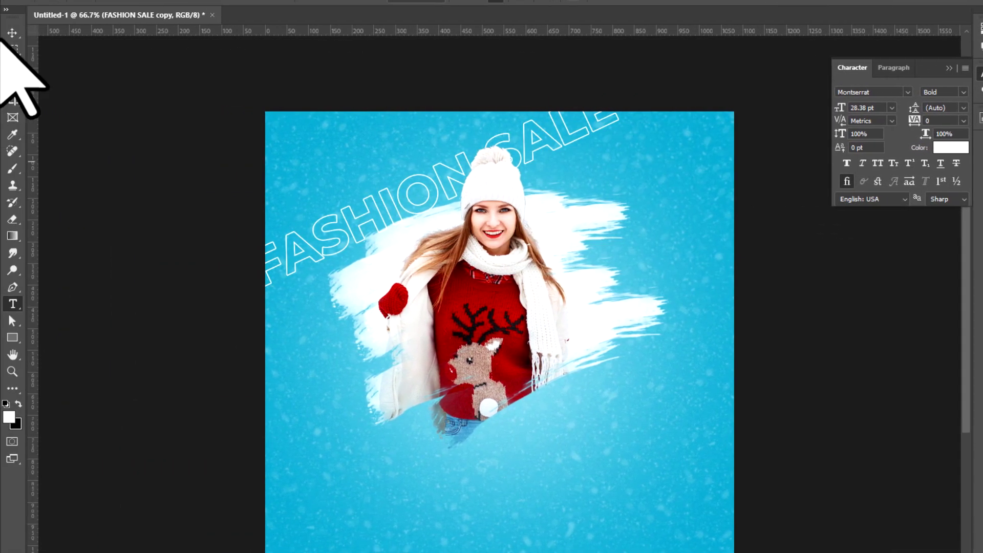
left_click(11, 32)
left_click_drag(416, 212, 352, 483)
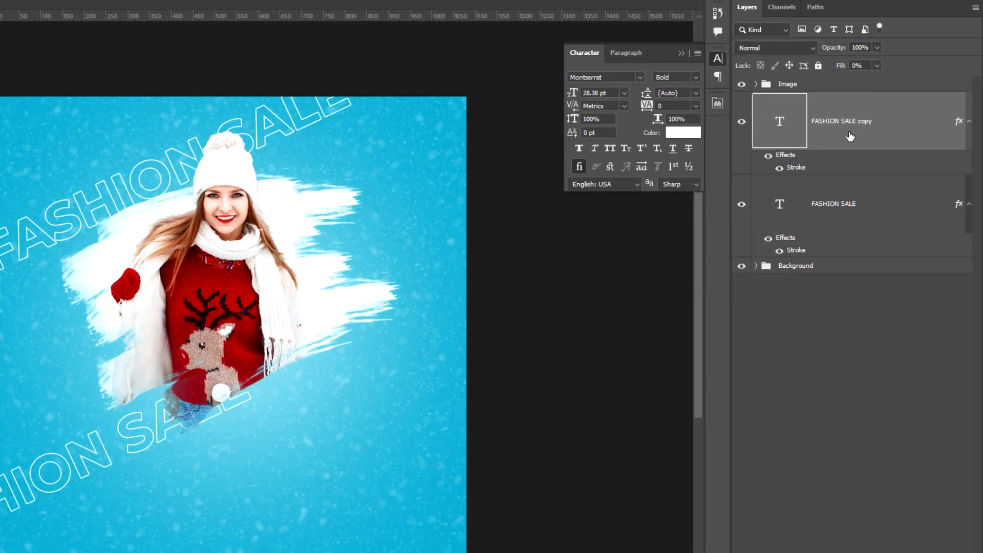
Make a second FASHION SALE copy and place it at the lower right.
right_click(850, 137)
left_click(767, 98)
left_click(466, 140)
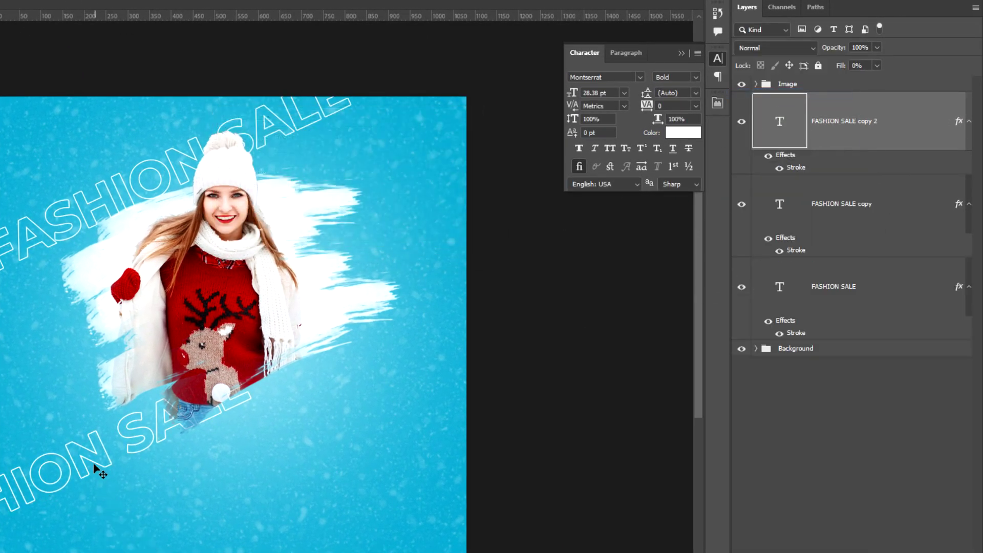
left_click_drag(94, 467, 469, 425)
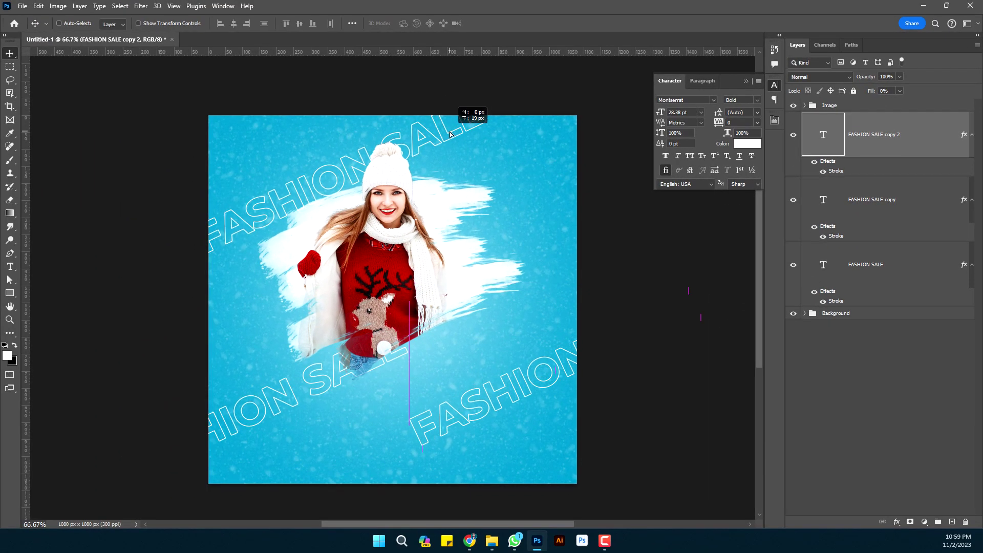
mouse_move(311, 127)
left_mouse_down()
mouse_move(450, 134)
mouse_move(367, 151)
left_mouse_up()
Fine-tune the three FASHION SALE titles into a diagonal run, then select all three layers.
left_click(886, 255)
left_click_drag(417, 276, 481, 268)
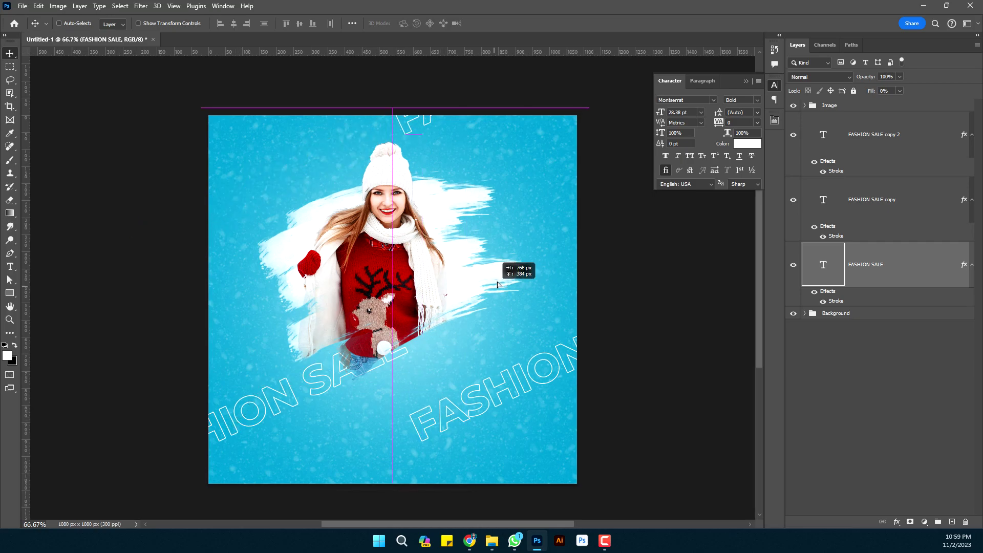
left_click(875, 204)
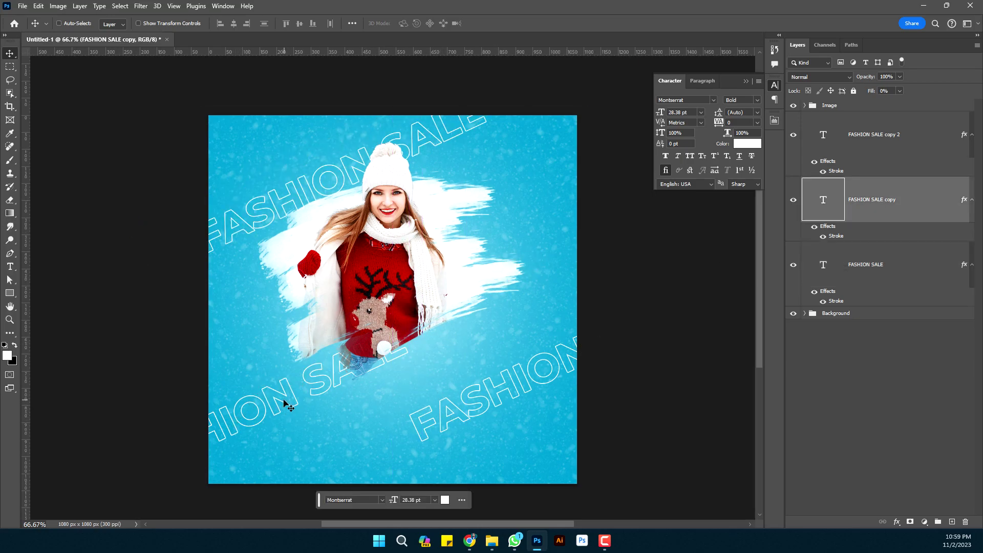
left_click_drag(284, 402, 476, 428)
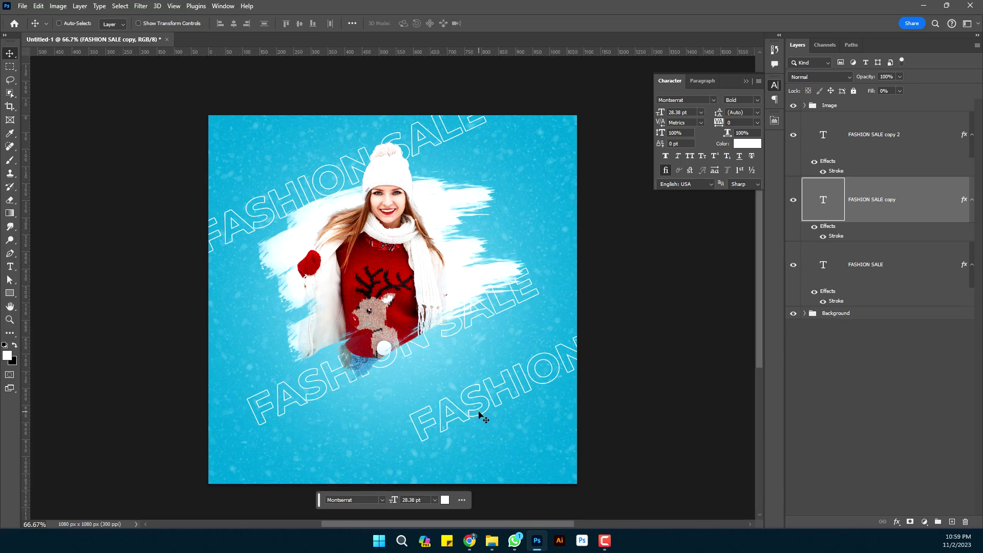
left_click_drag(314, 384, 303, 354)
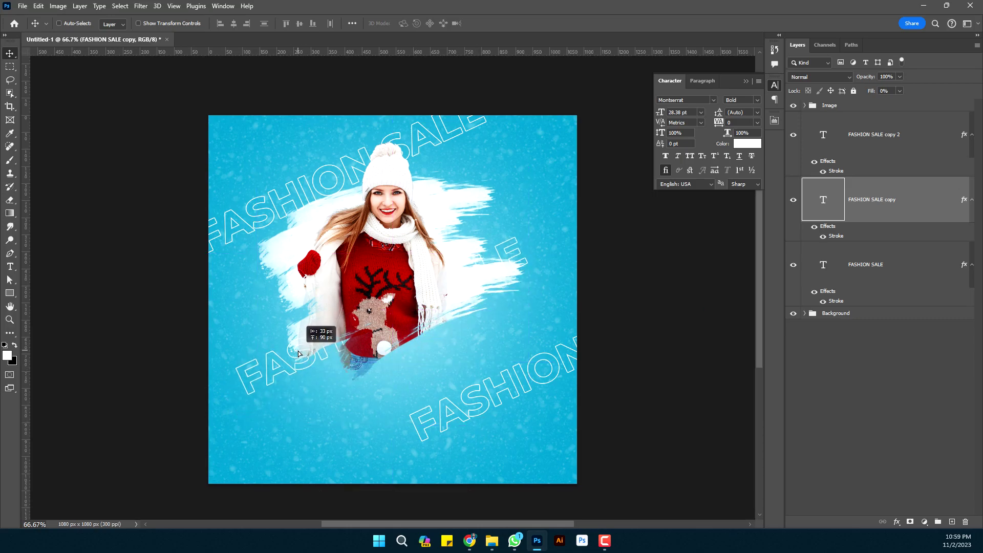
left_click(880, 156)
left_click_drag(502, 397, 480, 416)
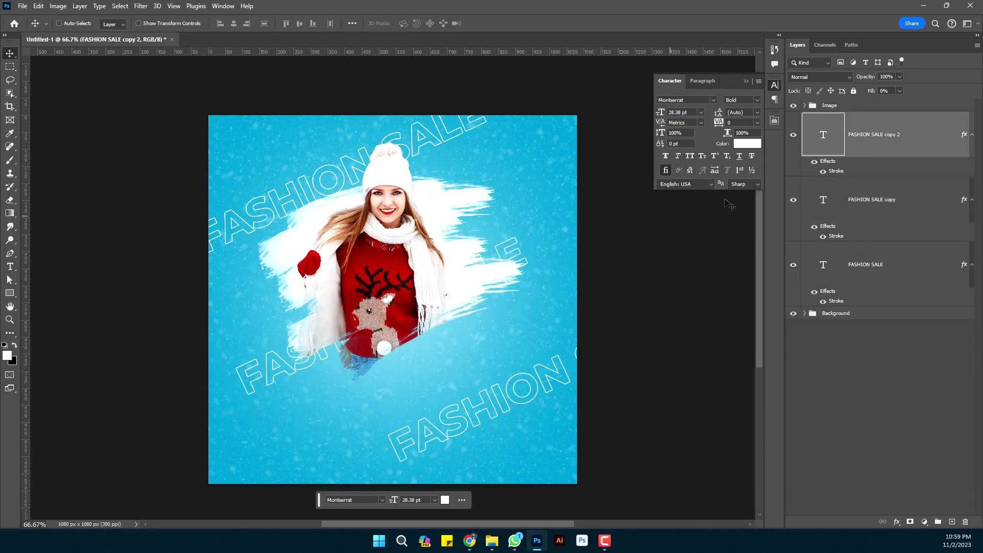
left_click(877, 259)
left_click_drag(333, 192, 254, 200)
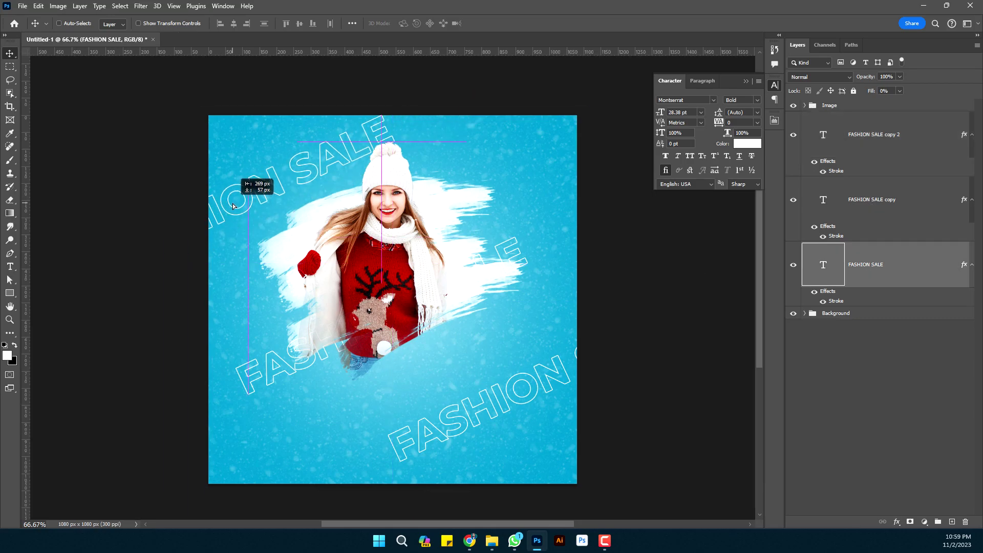
left_click(874, 199, "shift")
left_click(874, 138, "shift")
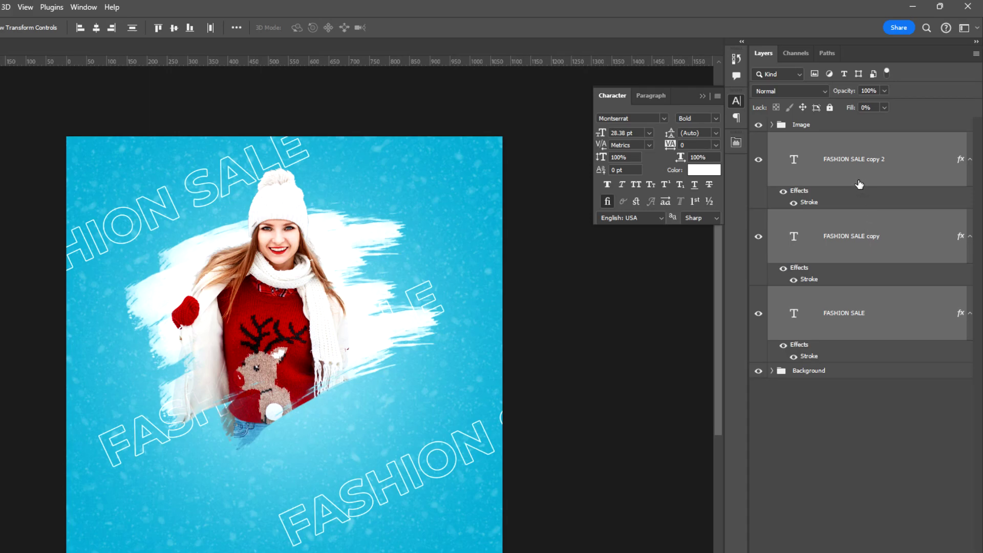
Group the three FASHION SALE texts as Fashion BG at 24% opacity inside Background.
key("ctrl+g")
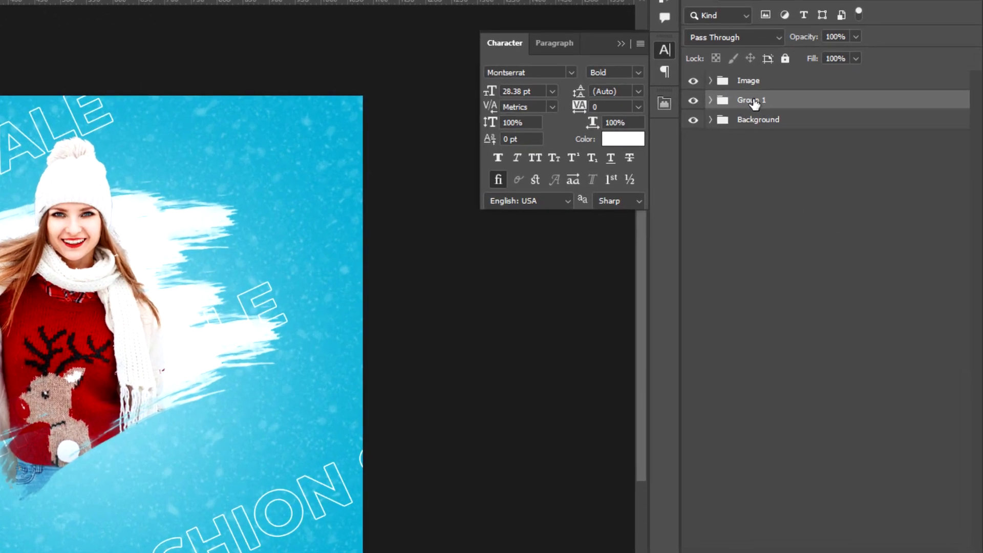
double_click(801, 140)
type("Fashion BG")
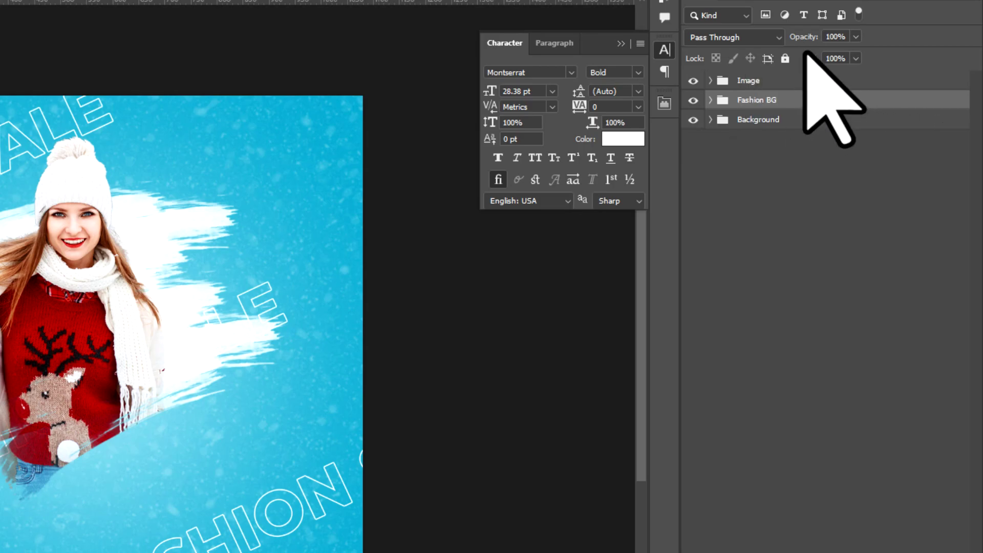
left_click(856, 36)
left_click_drag(860, 53, 801, 53)
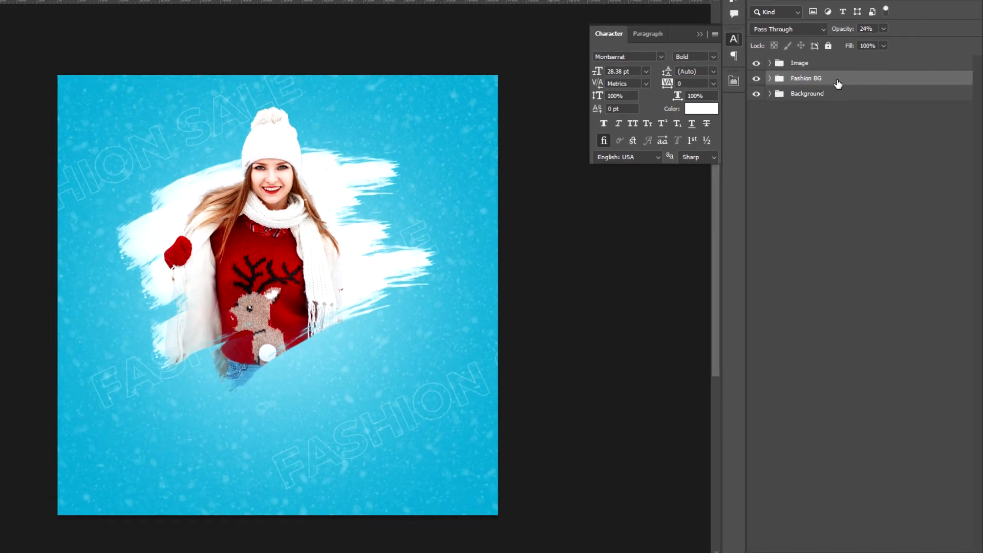
left_click_drag(819, 93, 819, 93)
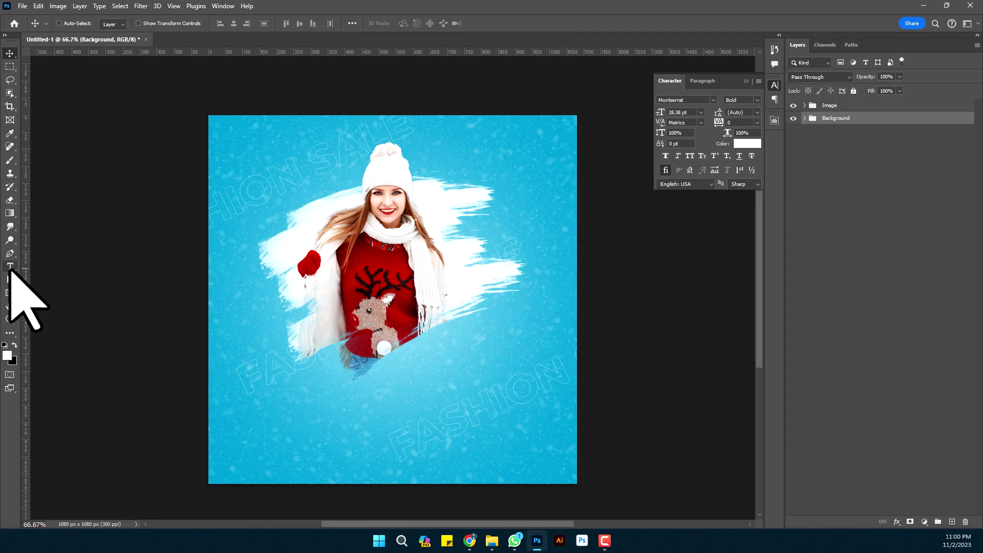
Create a white WINTER text layer below the girl and enlarge it to 28 pt.
left_click(10, 267)
left_click(334, 420)
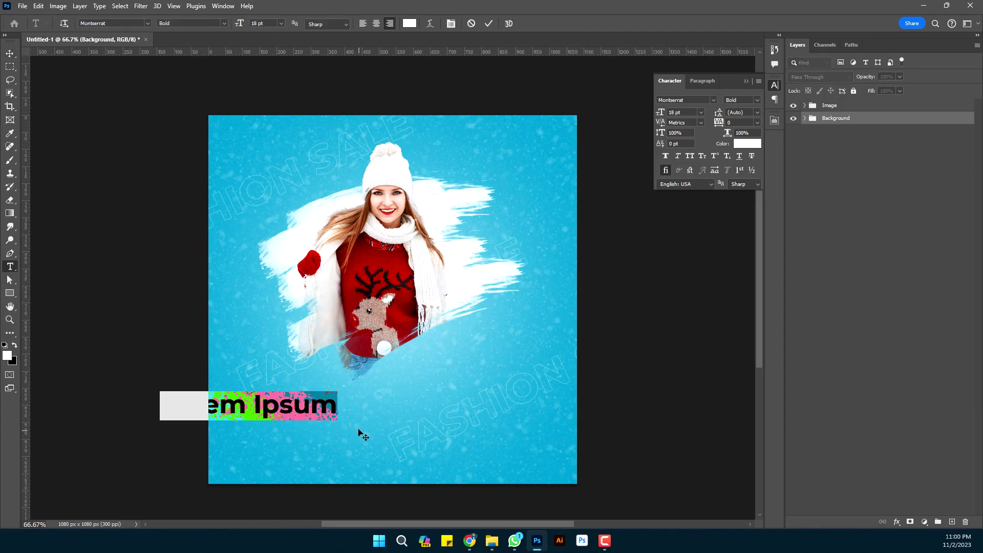
left_click_drag(313, 434, 482, 425)
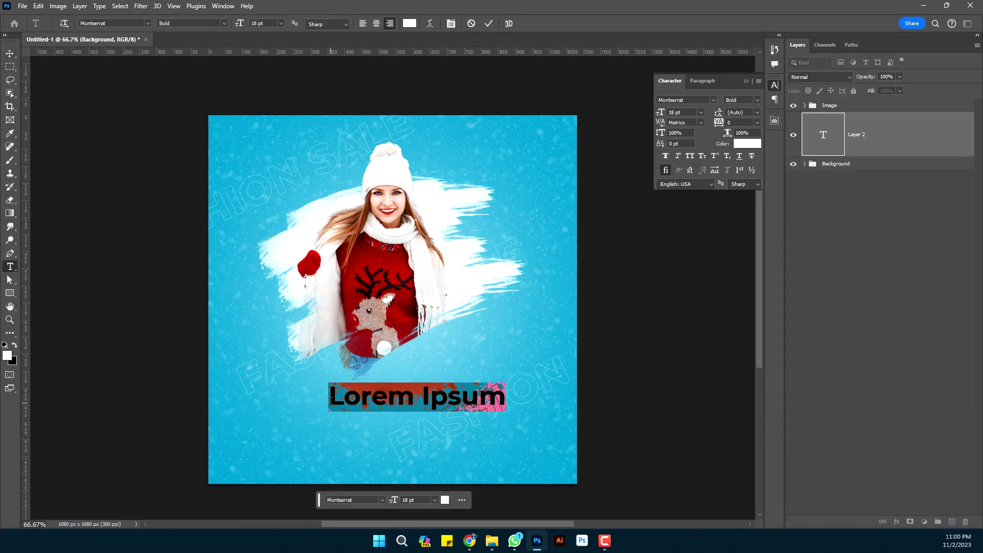
left_click(498, 427)
type("WINTER")
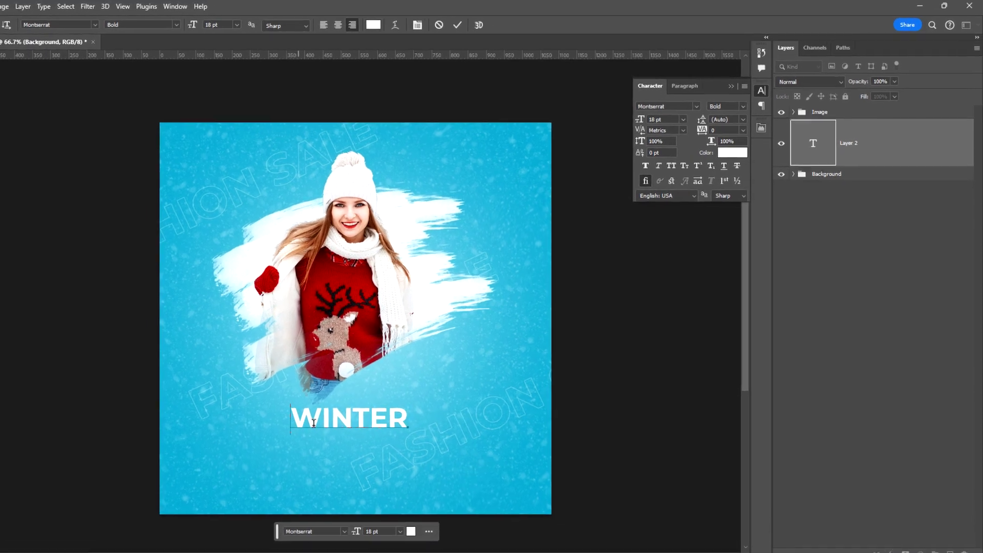
key("ctrl+a")
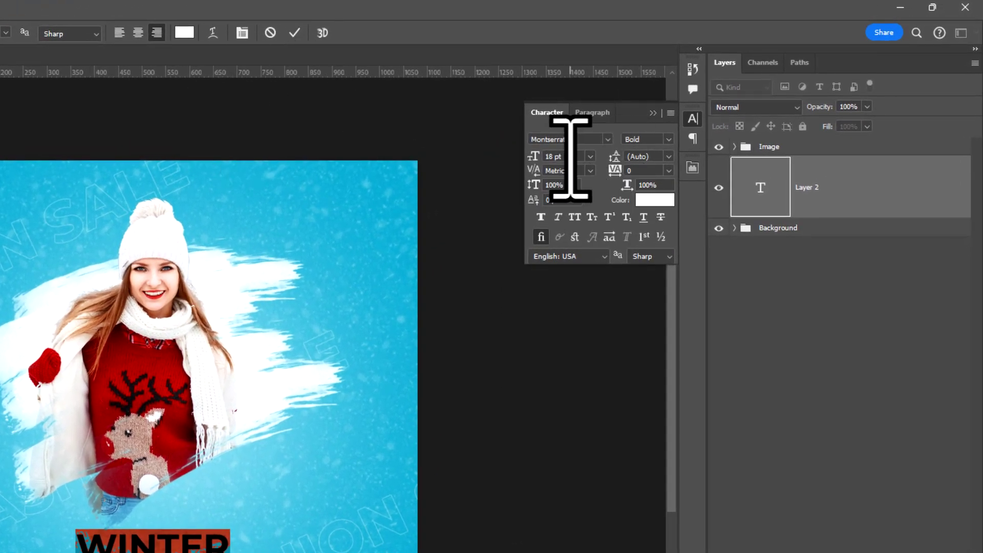
left_click(577, 156)
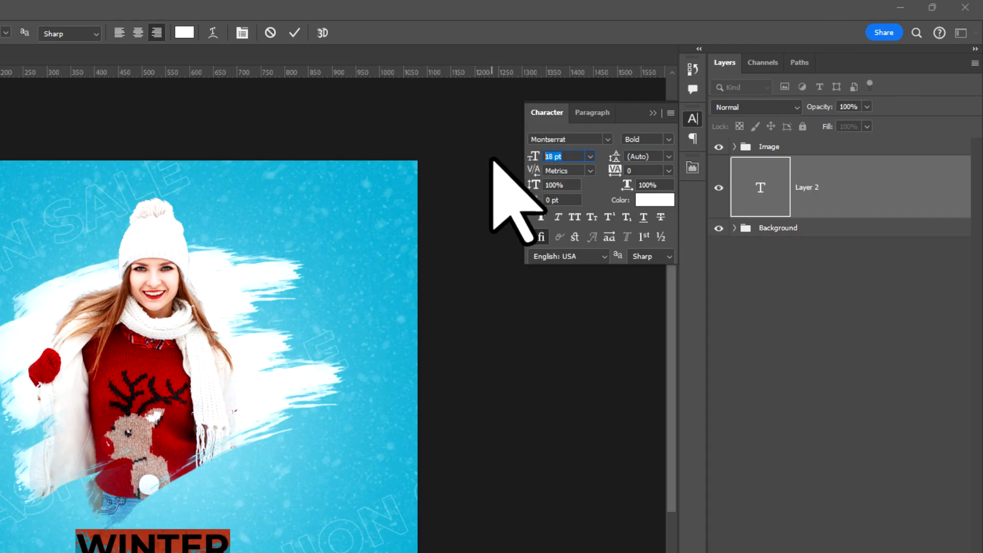
type("28")
key("Return")
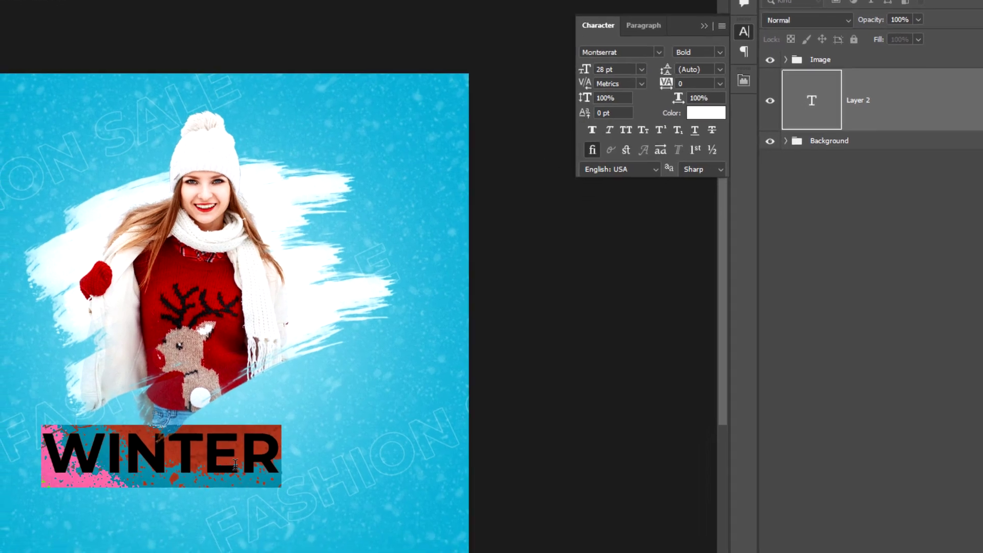
left_click(206, 451)
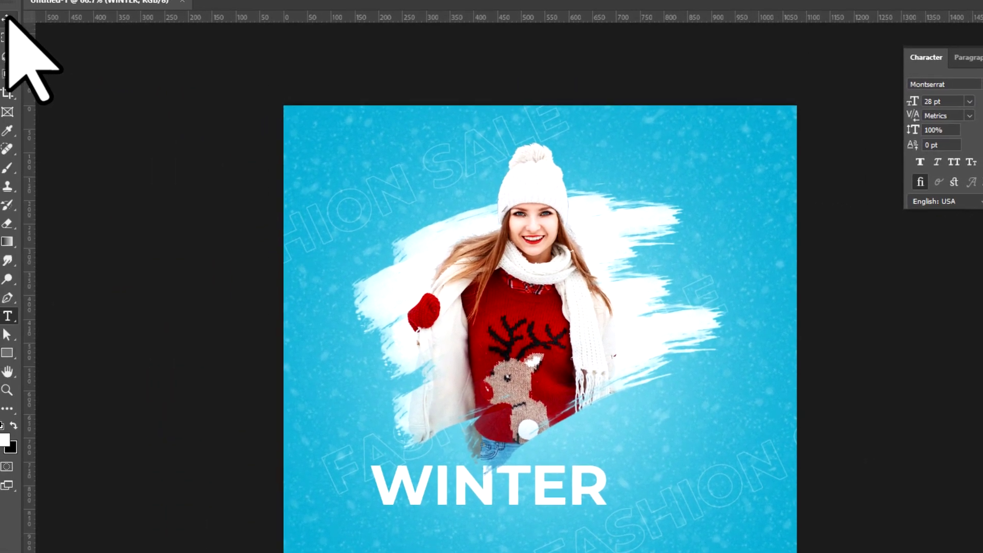
Move the WINTER layer to the top of the stack and position it under the girl at 32 pt.
left_click(13, 20)
left_click_drag(520, 495, 569, 497)
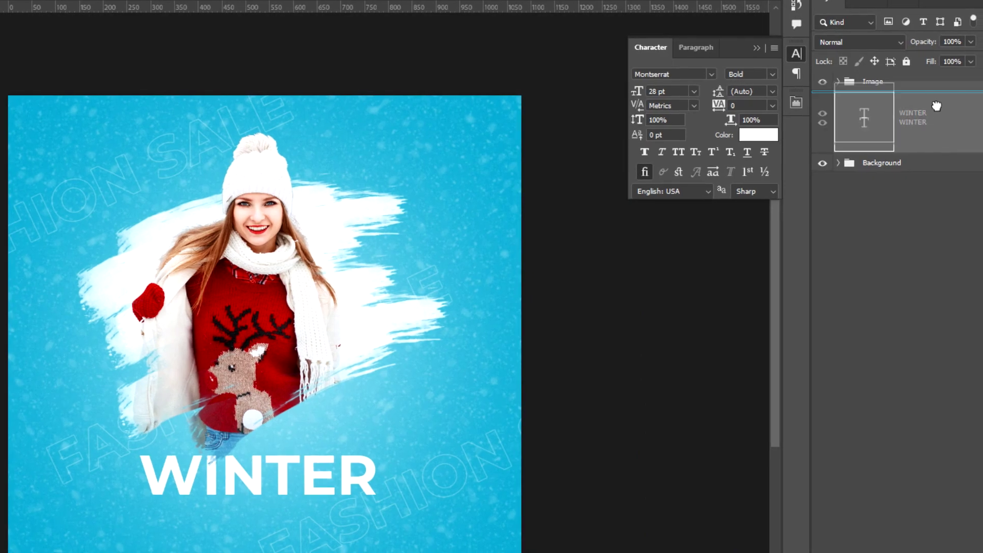
left_click_drag(933, 74, 931, 74)
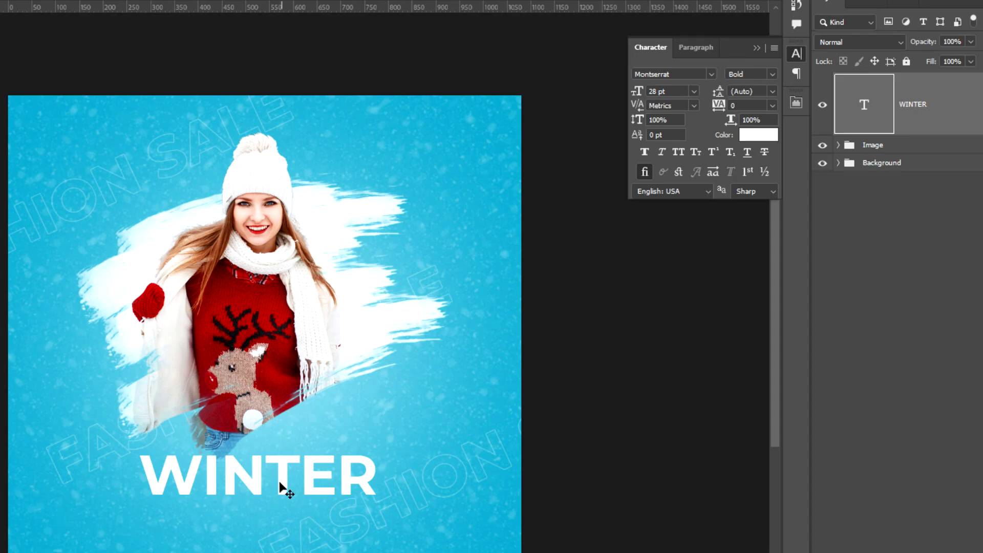
left_click_drag(280, 484, 284, 453)
type("32")
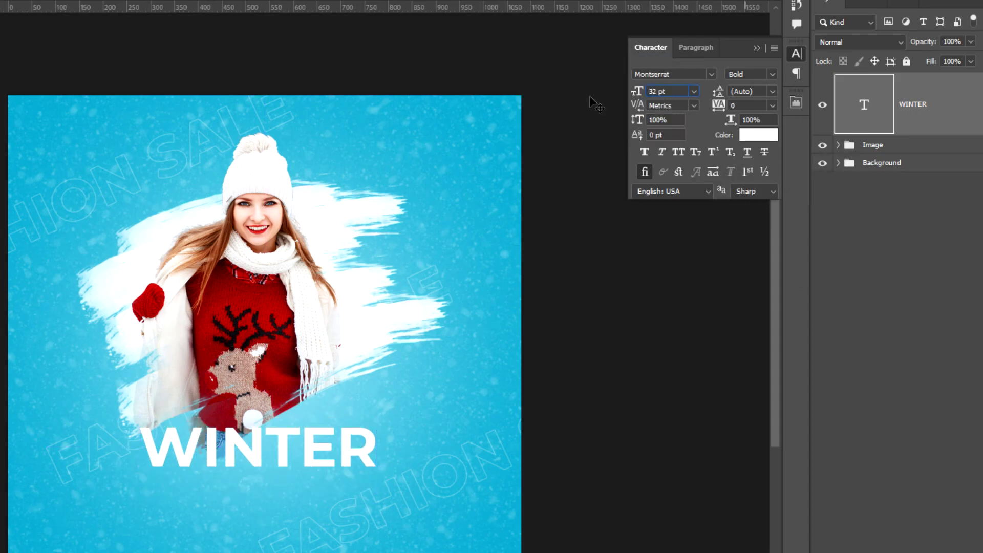
key("Return")
left_click_drag(299, 453, 317, 461)
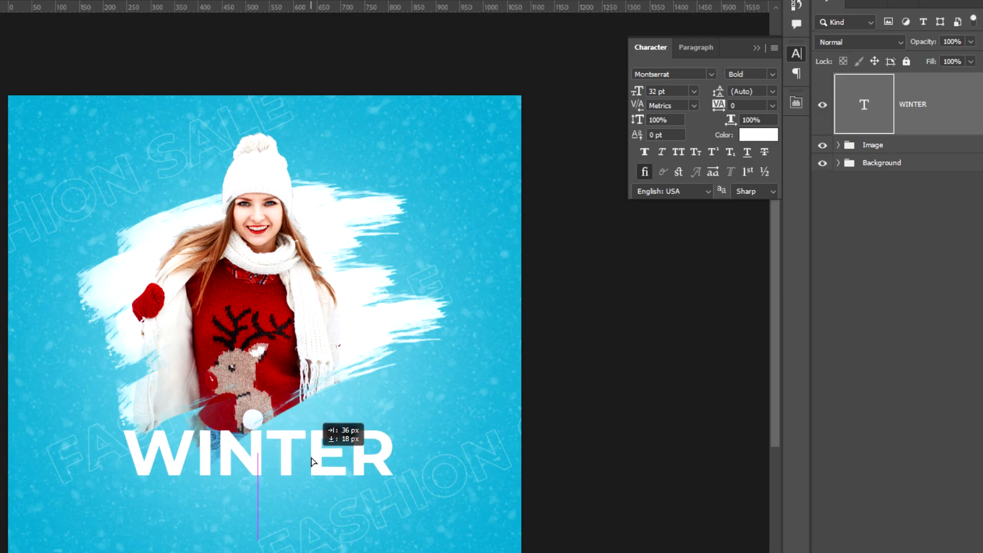
Give WINTER a Multiply drop shadow: 65% opacity, distance 4, spread 6, size 10.
right_click(955, 122)
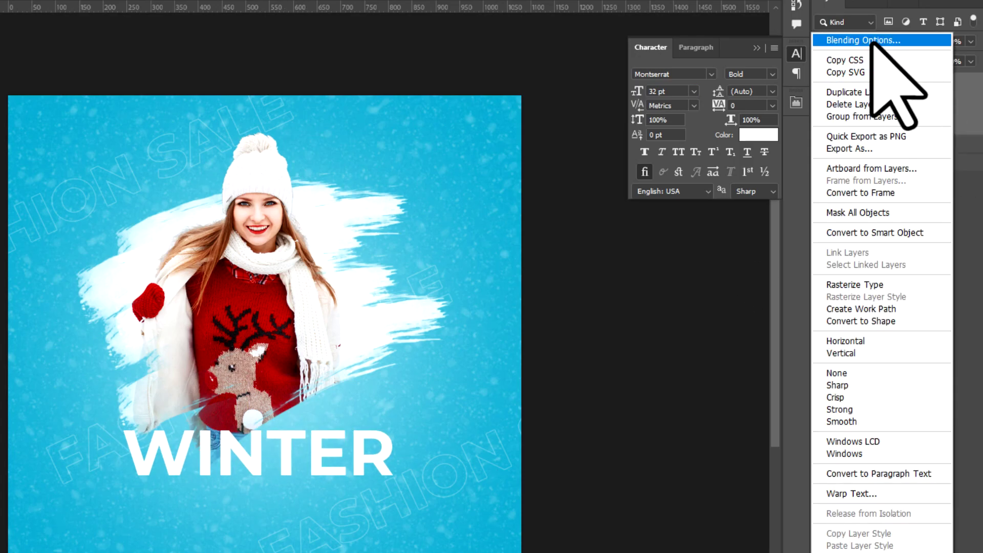
key("Escape")
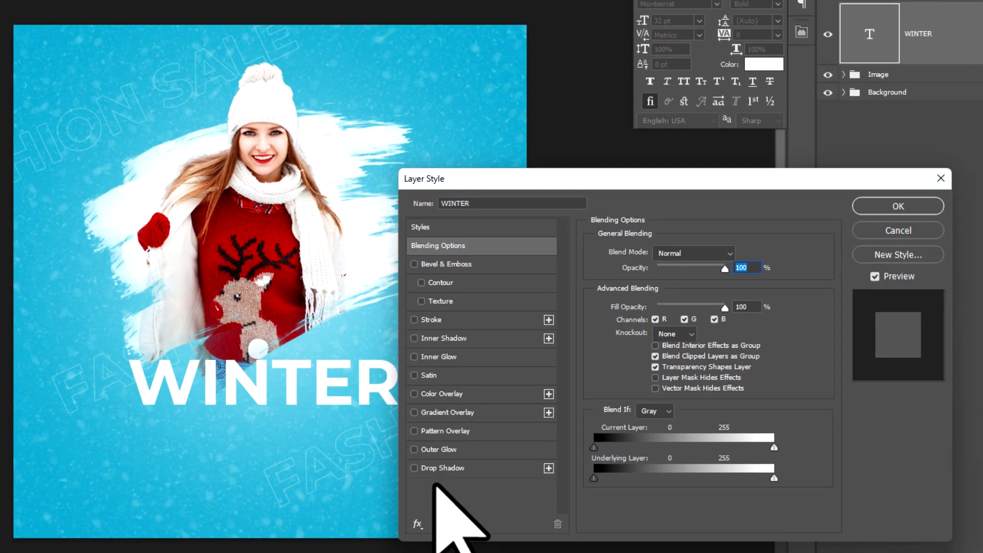
left_click(438, 468)
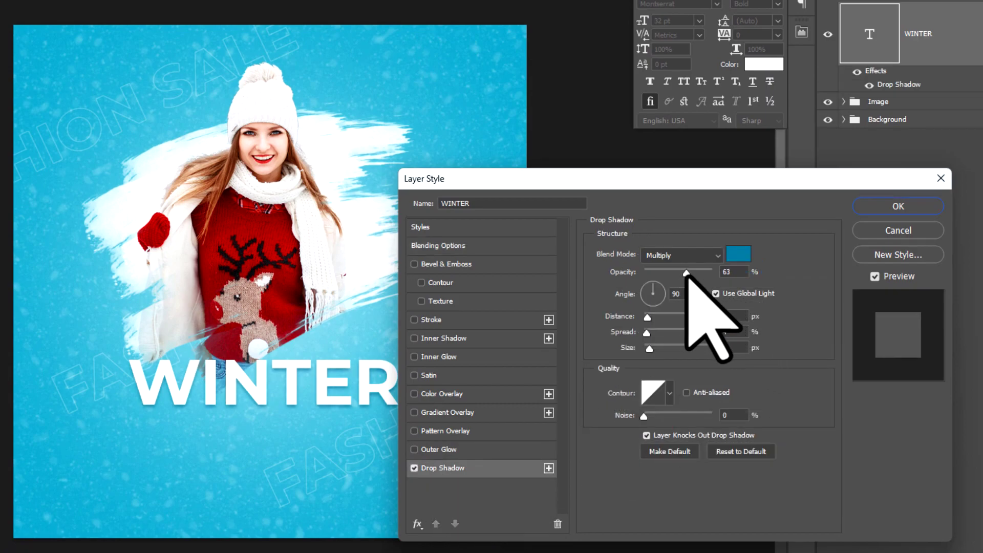
left_click_drag(685, 272, 688, 272)
left_click(737, 347)
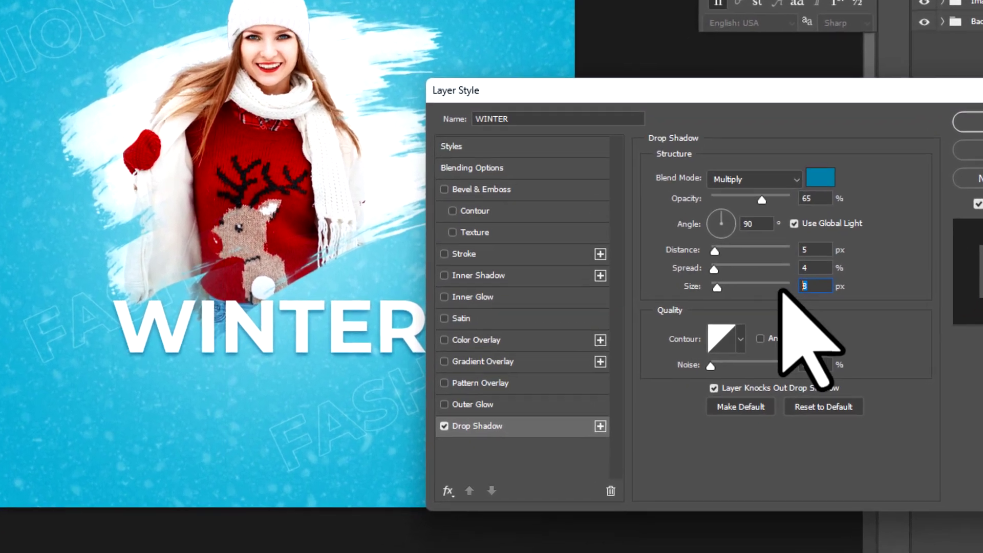
type("10")
key("Tab")
type("115")
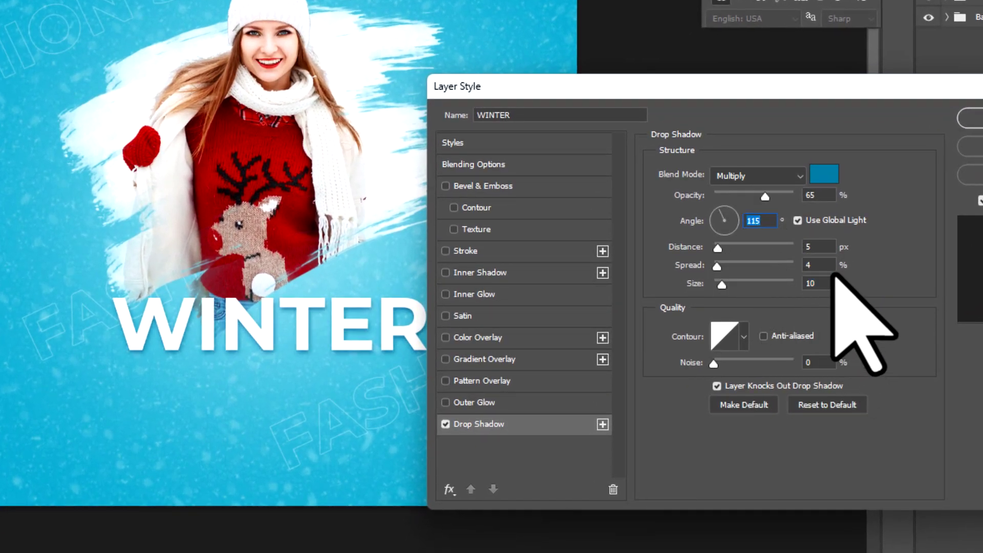
left_click(809, 265)
type("6")
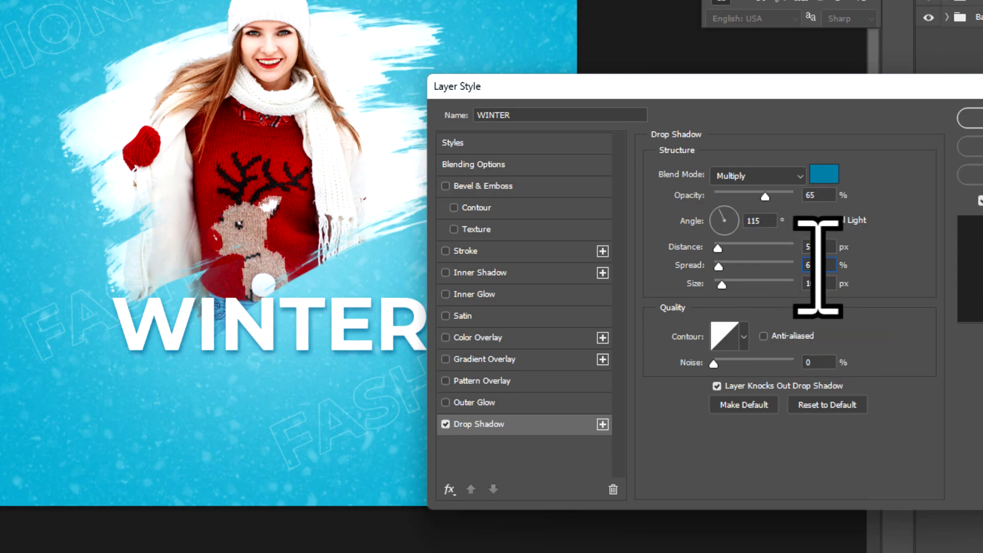
left_click(814, 247)
type("4")
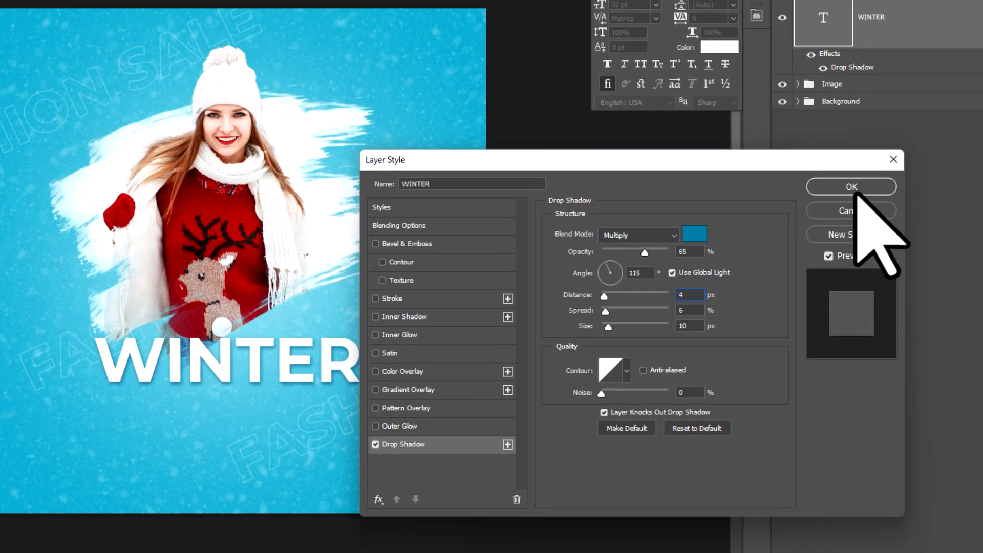
left_click(865, 190)
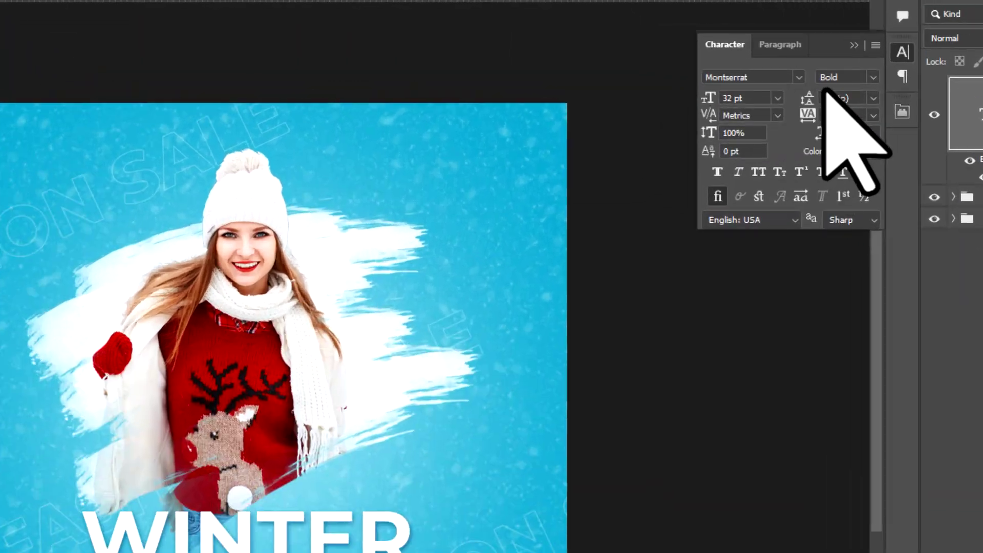
Switch WINTER to the Black font weight and centre it under the girl.
left_click(750, 30)
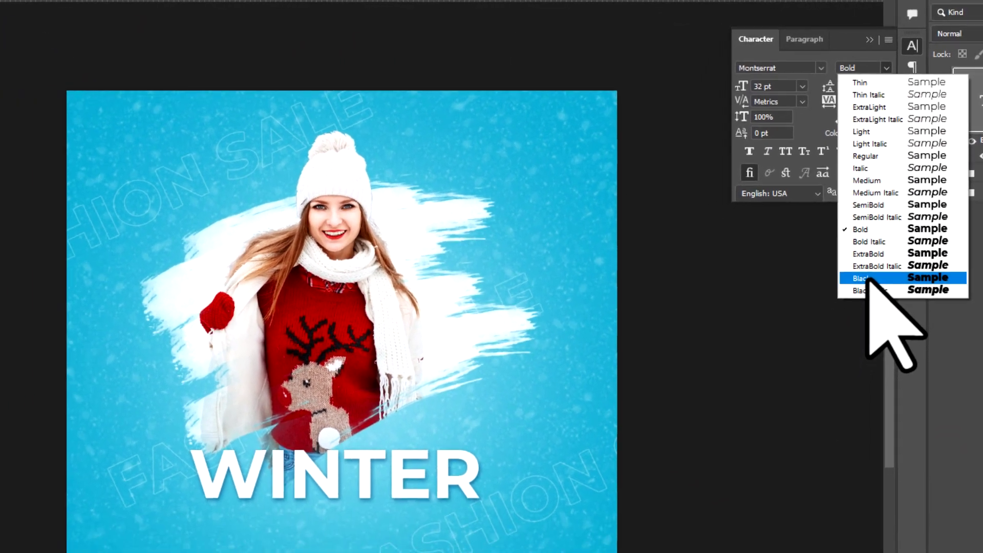
left_click(869, 278)
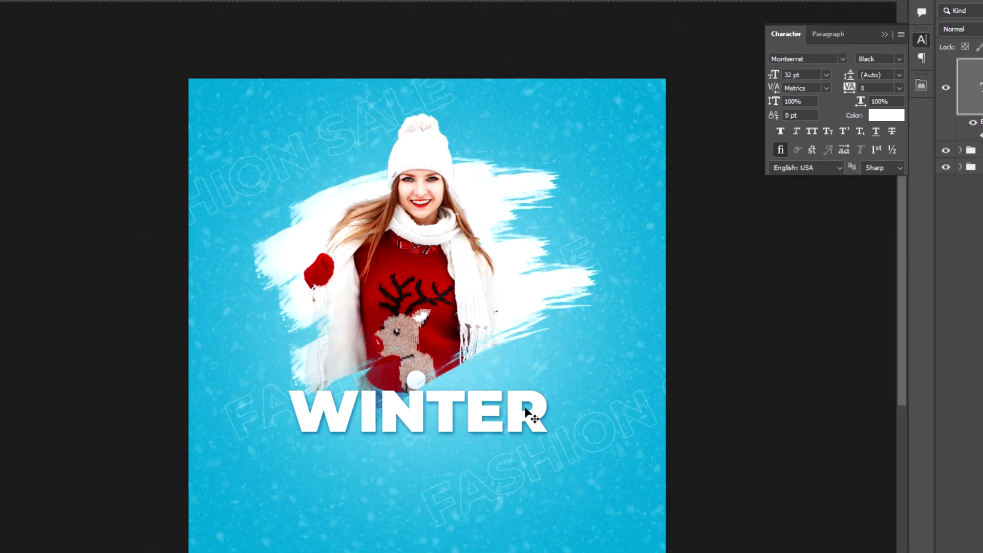
left_click_drag(482, 415, 485, 410)
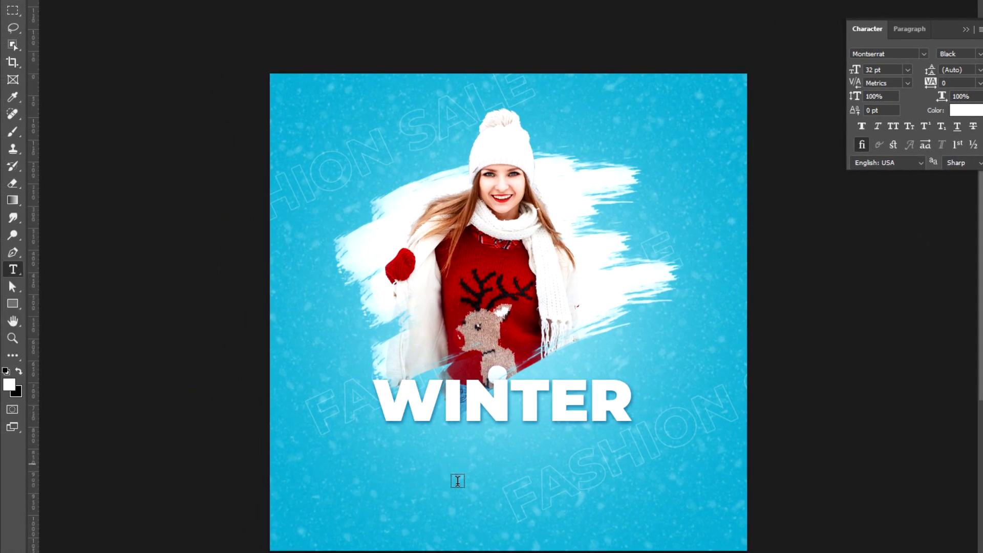
Type the word Sale on a new text layer centred below WINTER.
left_click(457, 480)
mouse_move(376, 499)
left_mouse_down()
mouse_move(681, 507)
mouse_move(658, 515)
left_mouse_up()
type("le")
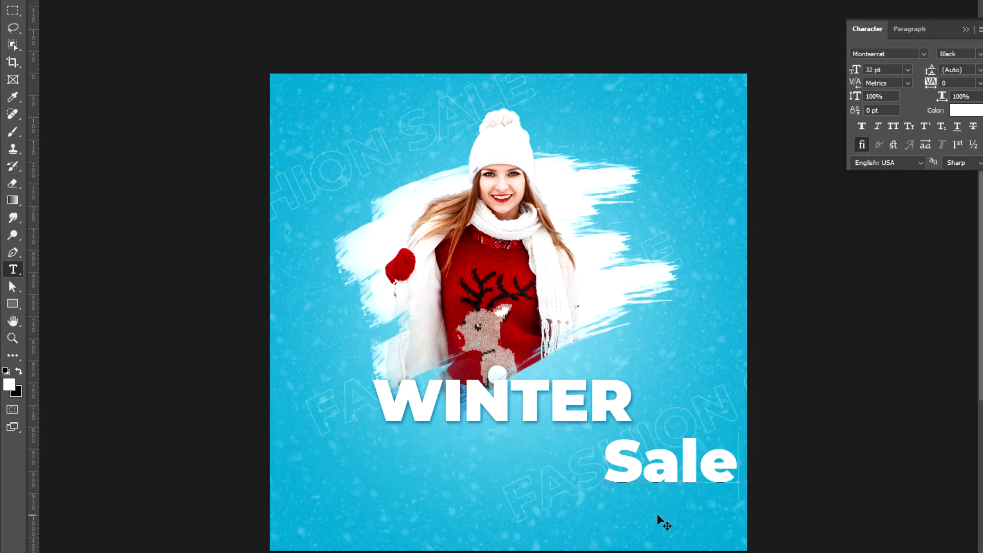
left_click_drag(657, 512, 501, 510)
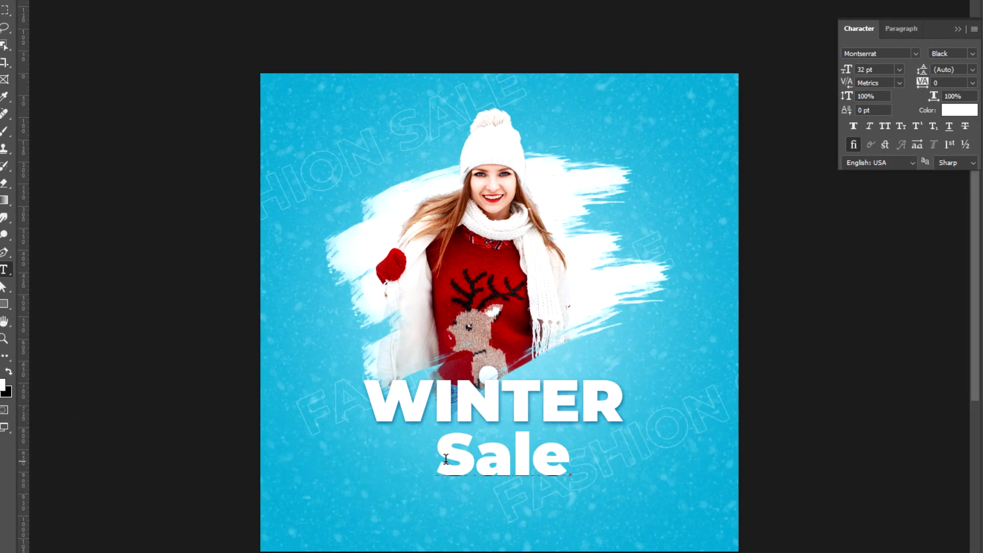
Set Sale in the Autography script font and nudge it just beneath WINTER.
key("ctrl+a")
left_click(802, 51)
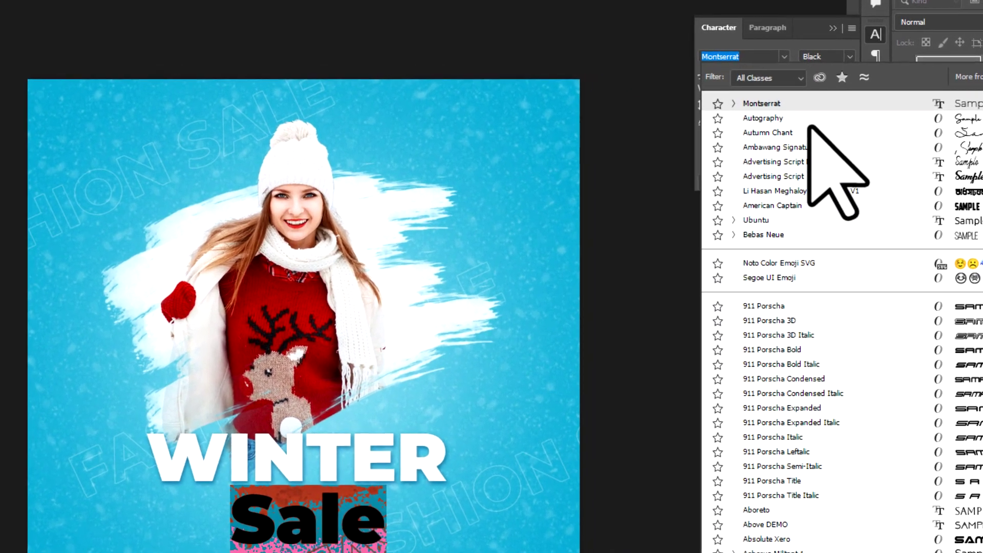
key("Down")
key("Return")
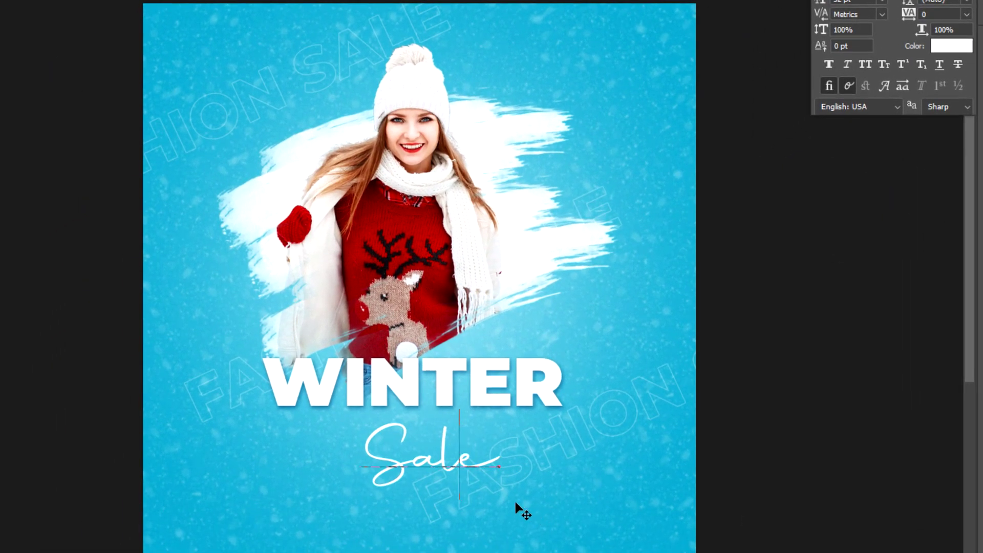
key("ctrl+a")
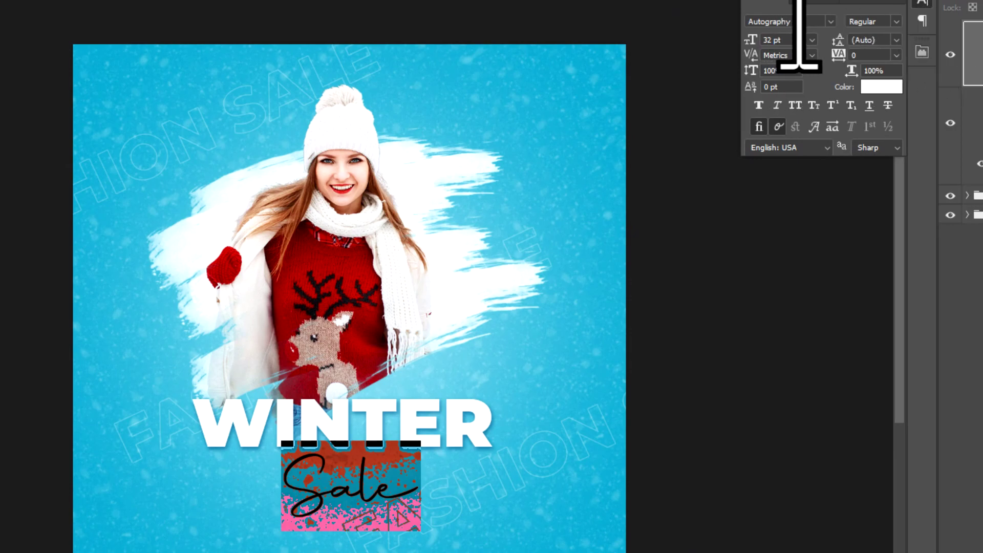
left_click(811, 22)
left_click(334, 510)
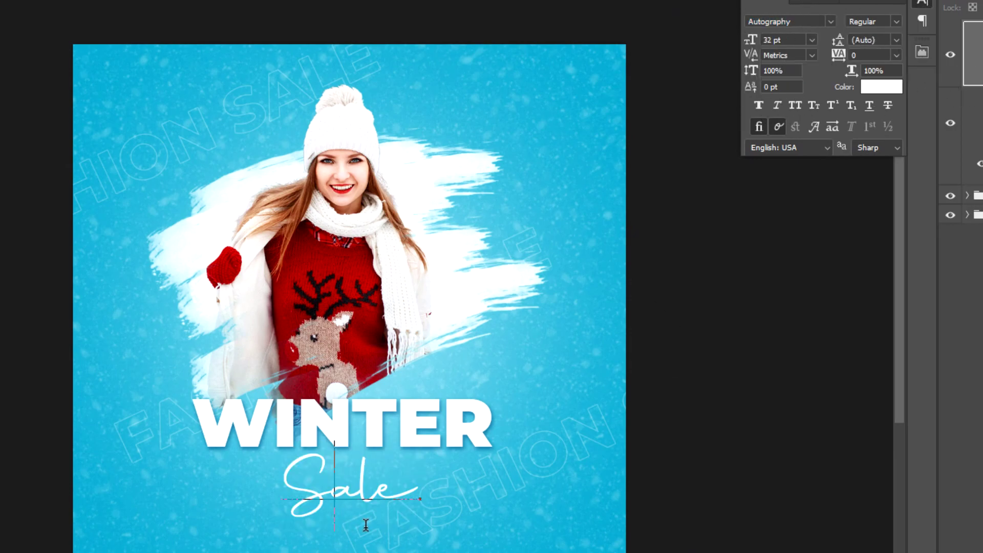
left_click_drag(379, 536, 376, 521)
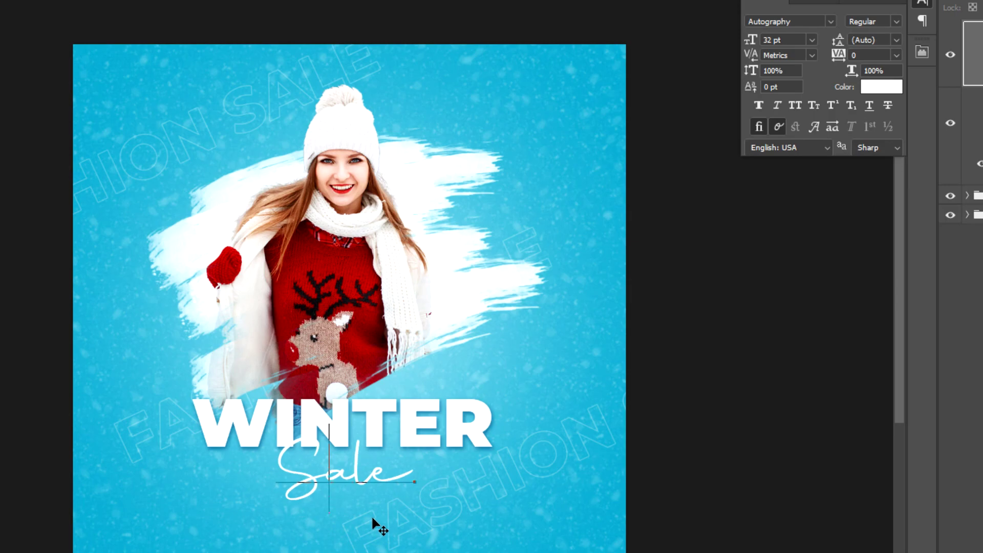
left_click_drag(376, 522, 376, 527)
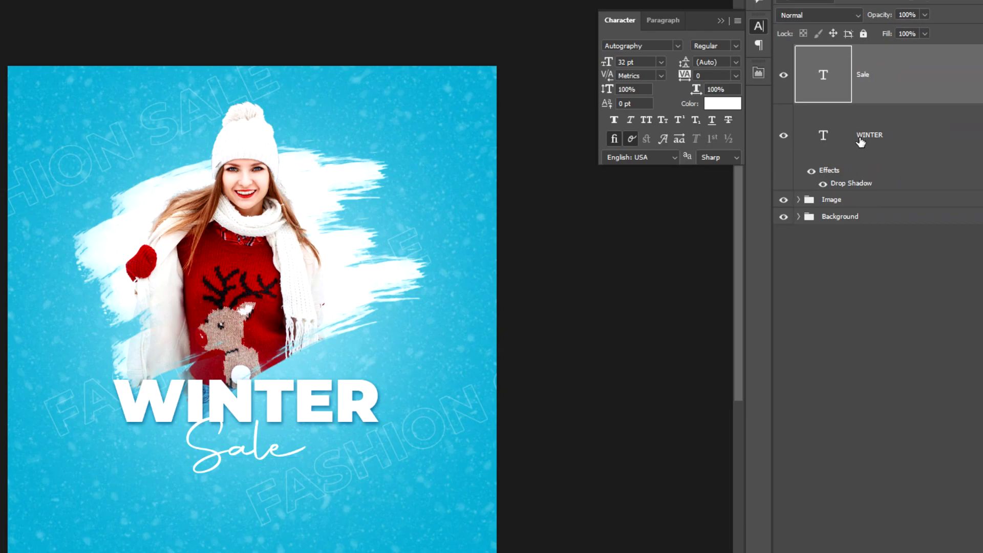
Set up a new text layer in Montserrat SemiBold 18 pt below Sale.
left_click(861, 143)
left_click(899, 81)
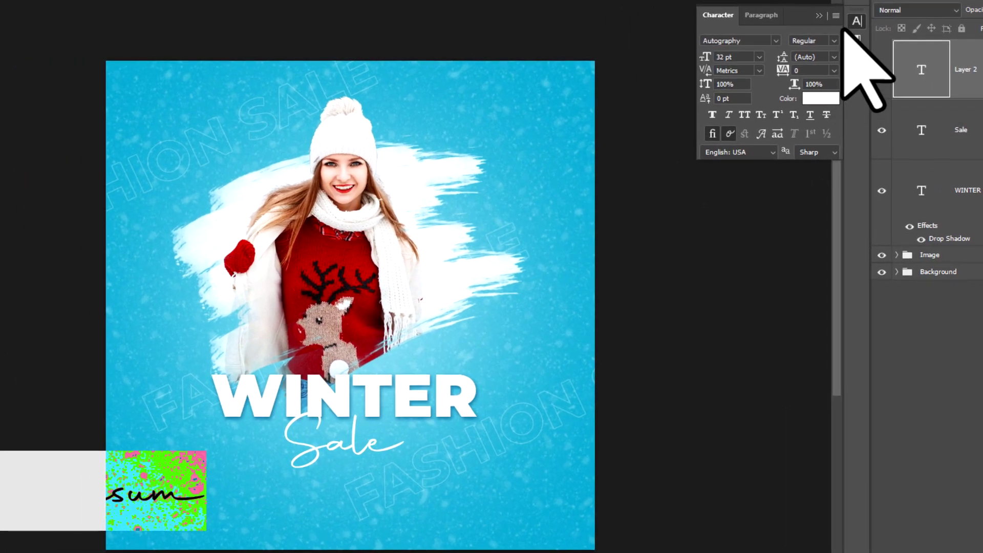
left_click(777, 41)
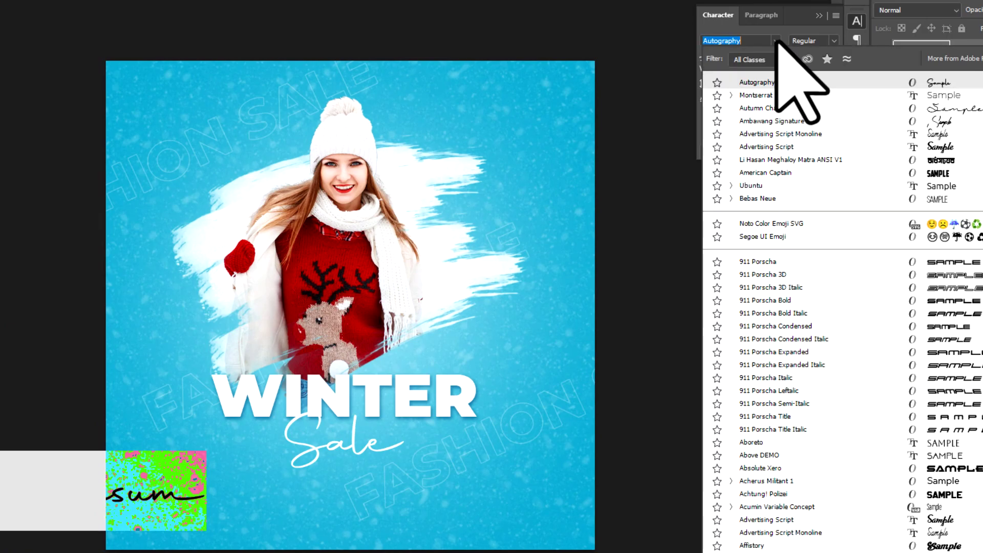
left_click(771, 96)
left_click(833, 41)
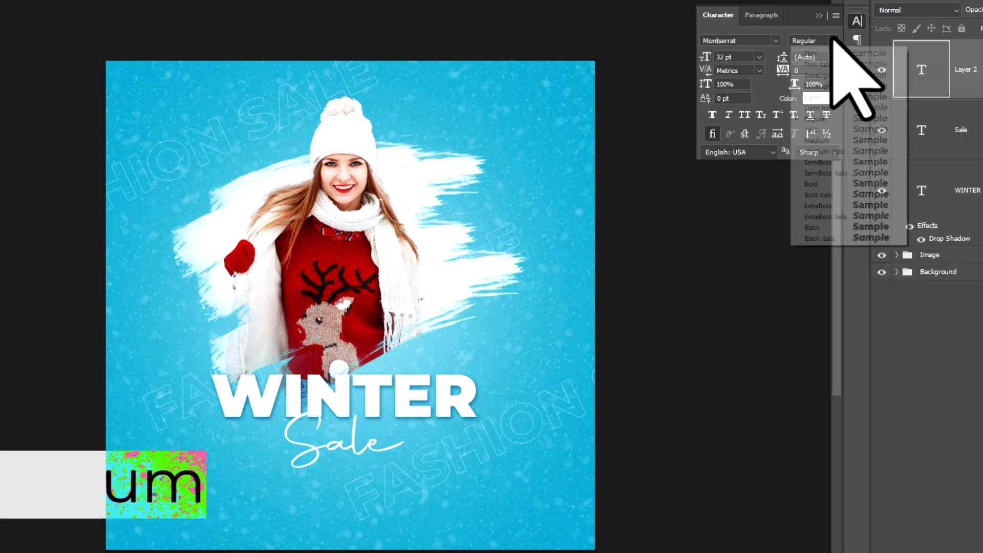
left_click(819, 162)
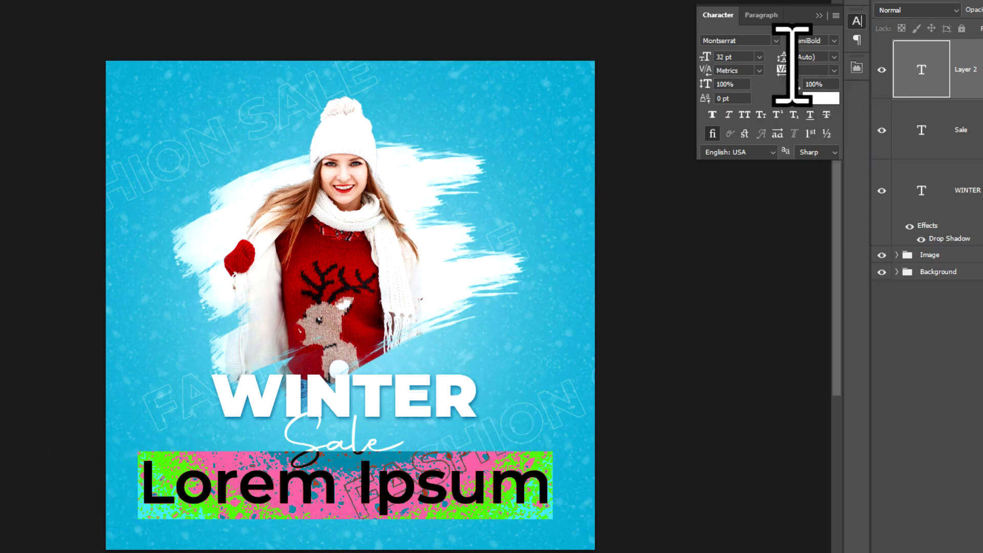
left_click(759, 57)
left_click(741, 181)
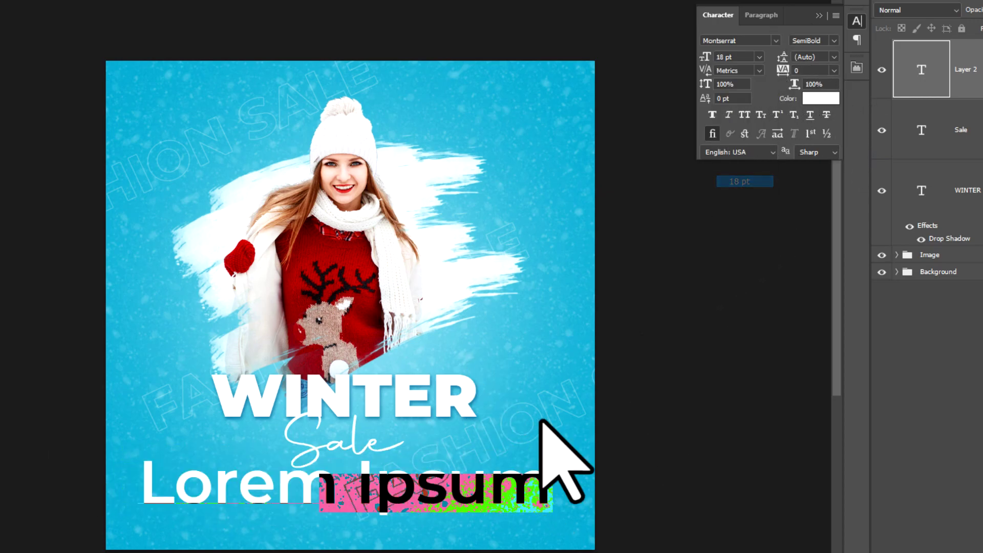
left_click_drag(394, 538, 300, 530)
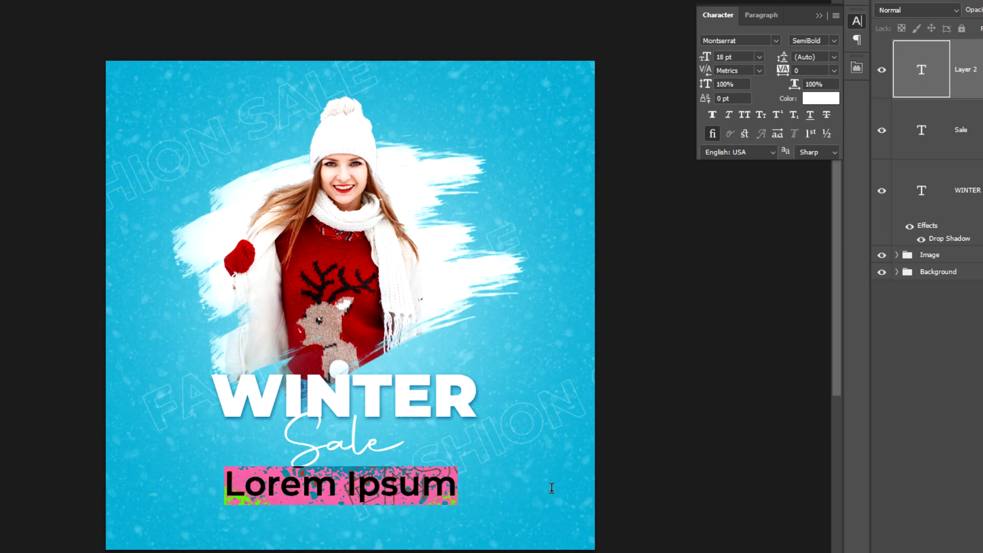
Type IN STORE AND ONLINE and make it Bold 14 pt, centred beneath Sale.
type("IN STORE AND")
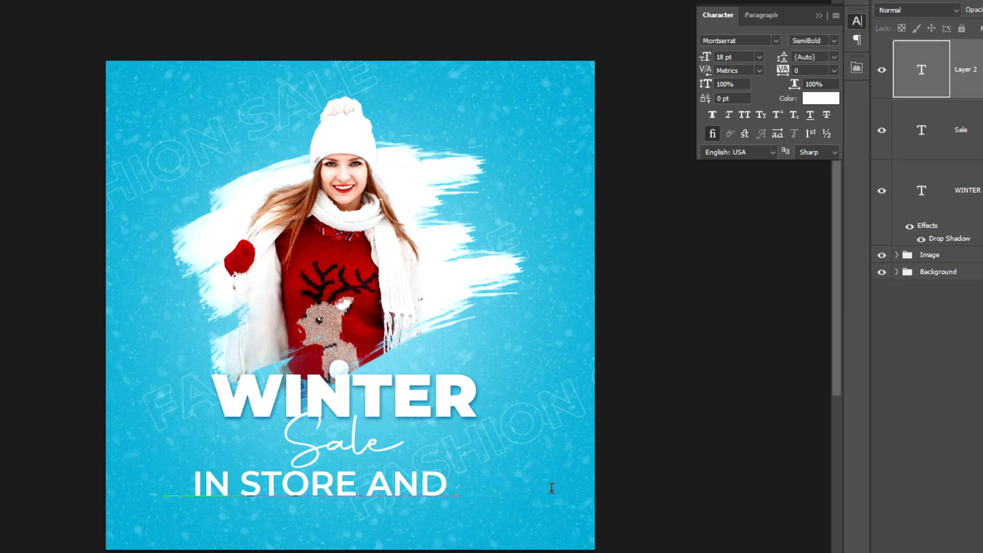
type(" ONLINE")
left_click_drag(453, 530, 408, 527)
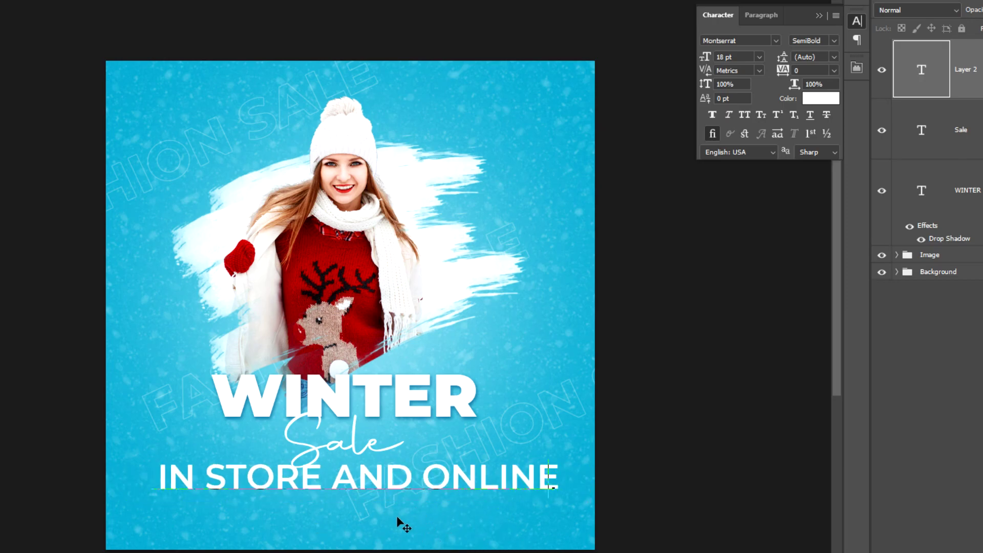
left_click_drag(147, 483, 545, 486)
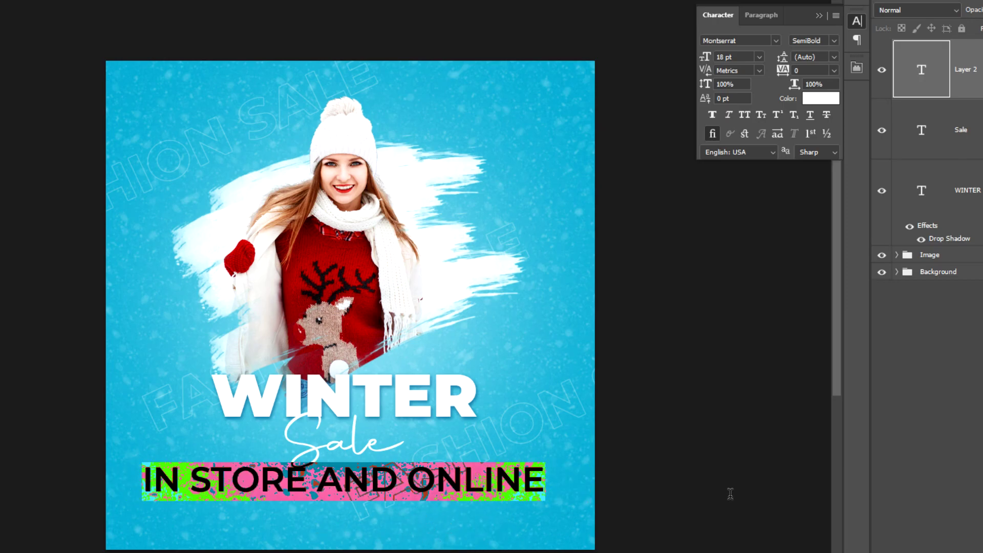
left_click(813, 40)
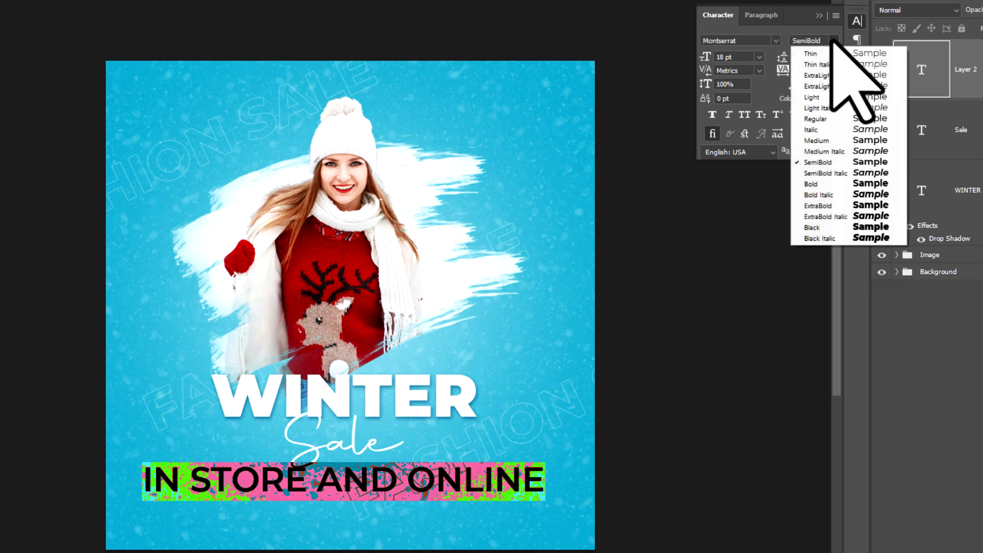
left_click(827, 205)
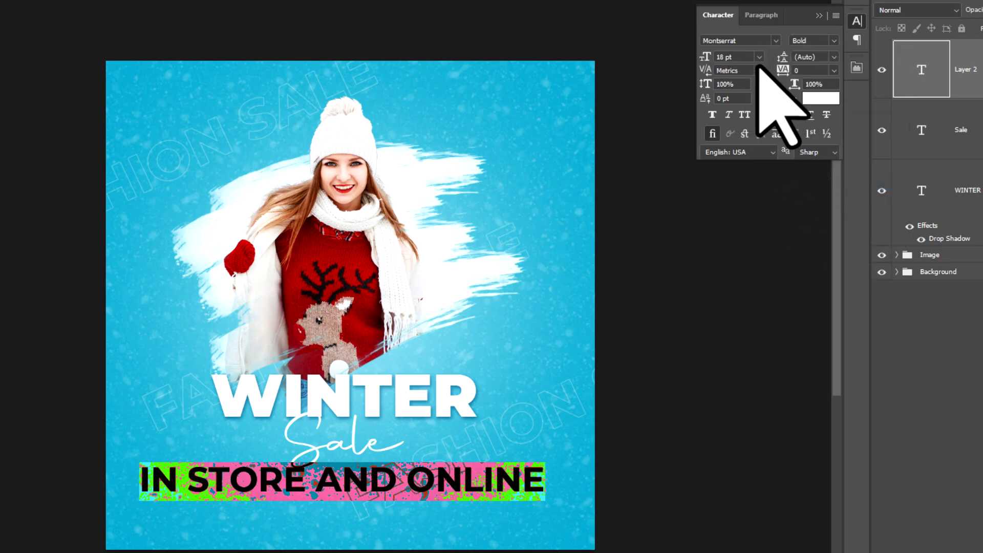
left_click(759, 57)
left_click(746, 159)
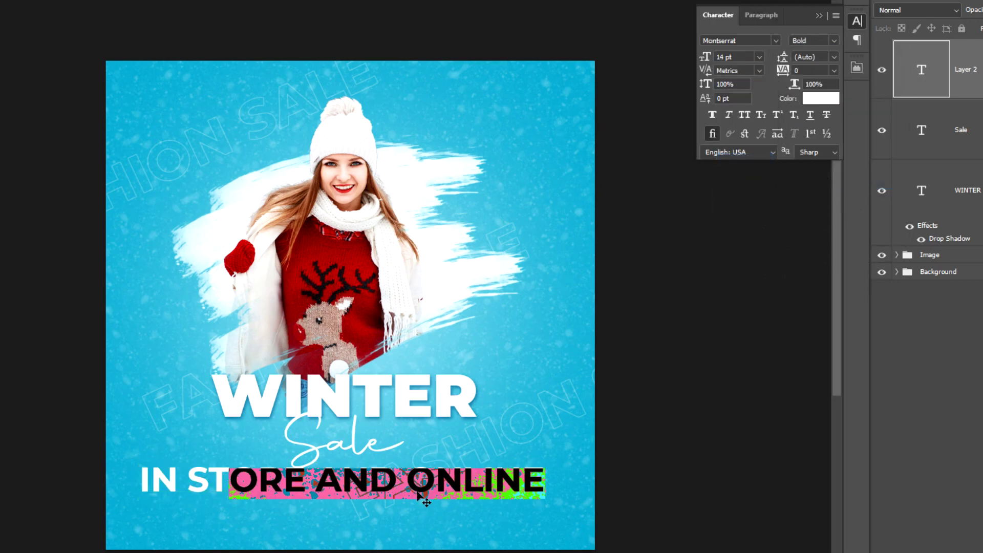
left_click_drag(360, 518, 323, 509)
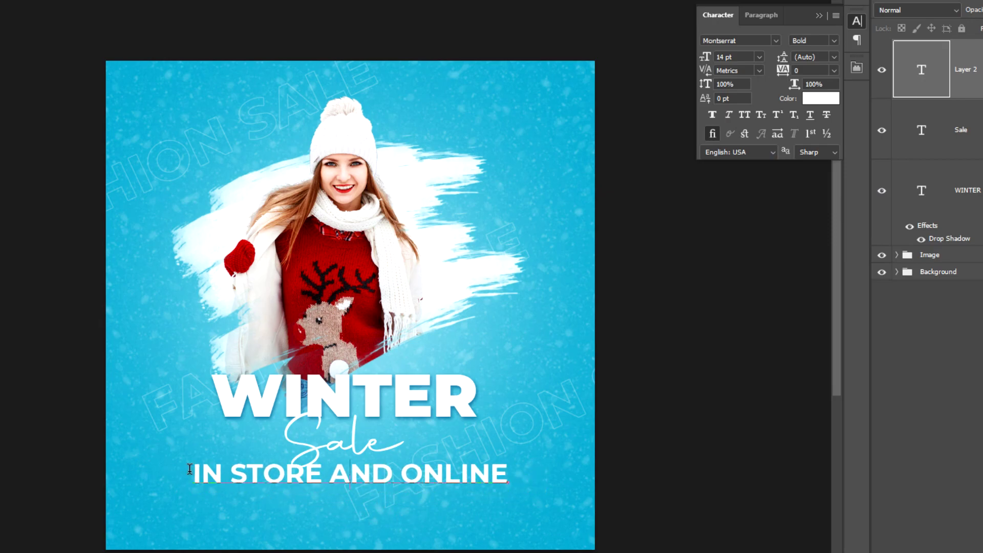
Replace AND with & and shrink the IN STORE & ONLINE line to 12 pt.
double_click(333, 487)
left_click(374, 473)
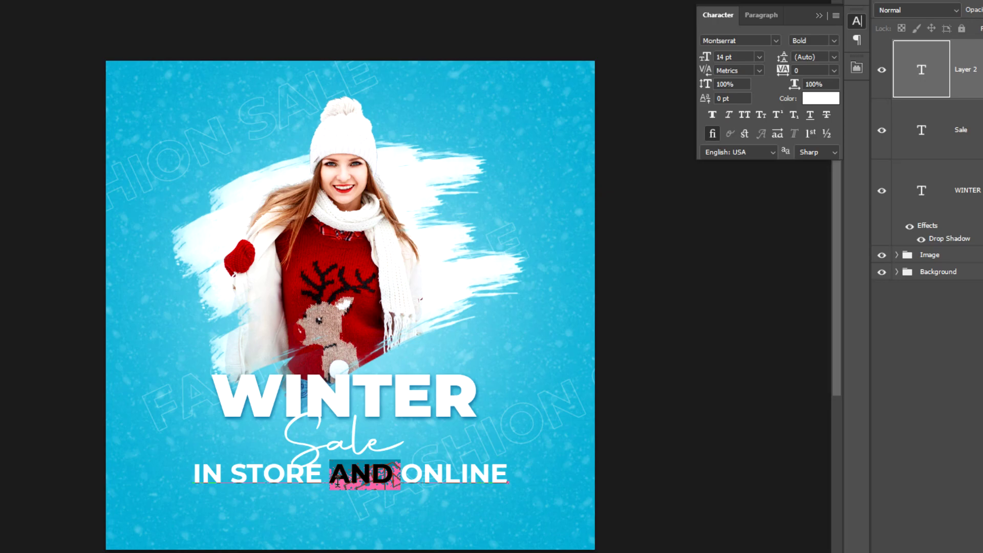
type("&")
left_click_drag(393, 514, 362, 519)
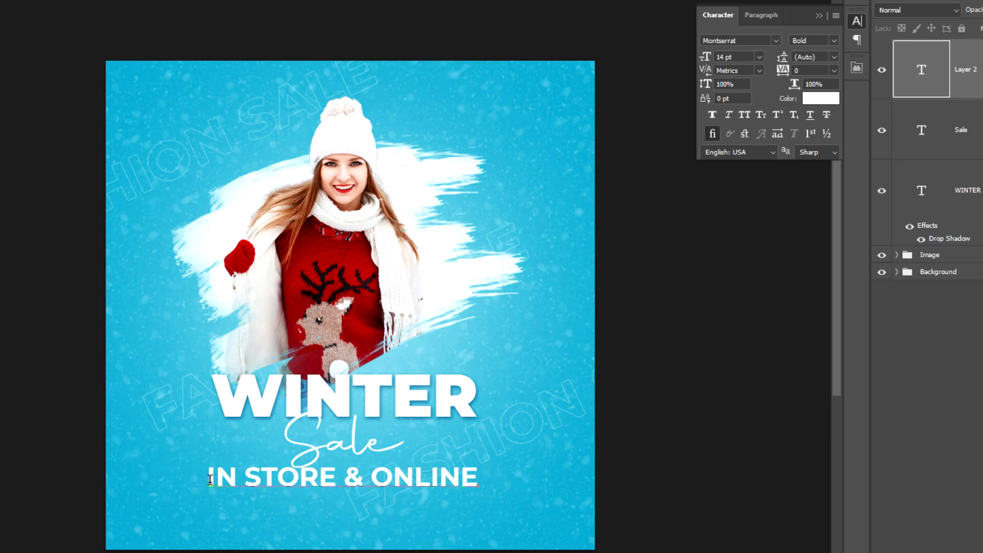
left_click_drag(210, 480, 479, 478)
left_click(737, 57)
type("12")
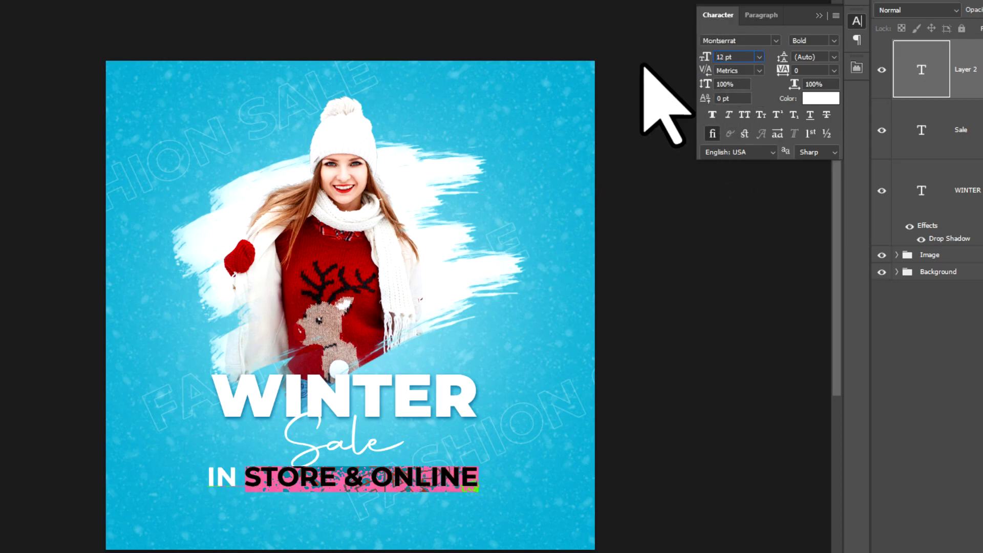
left_click(404, 501)
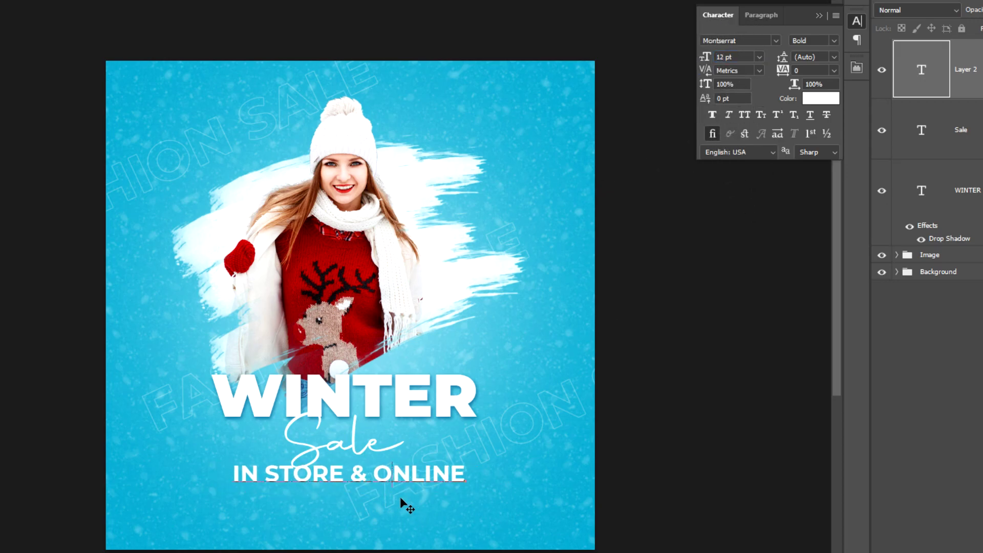
Commit the edited line and try a cyan hue in the text colour picker.
left_click(961, 131)
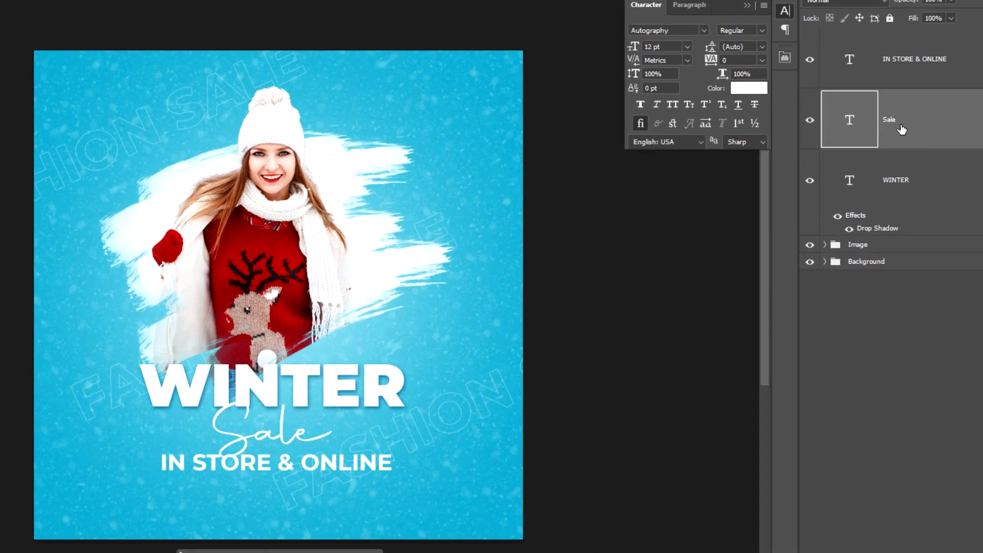
left_click(821, 99)
left_click(348, 304)
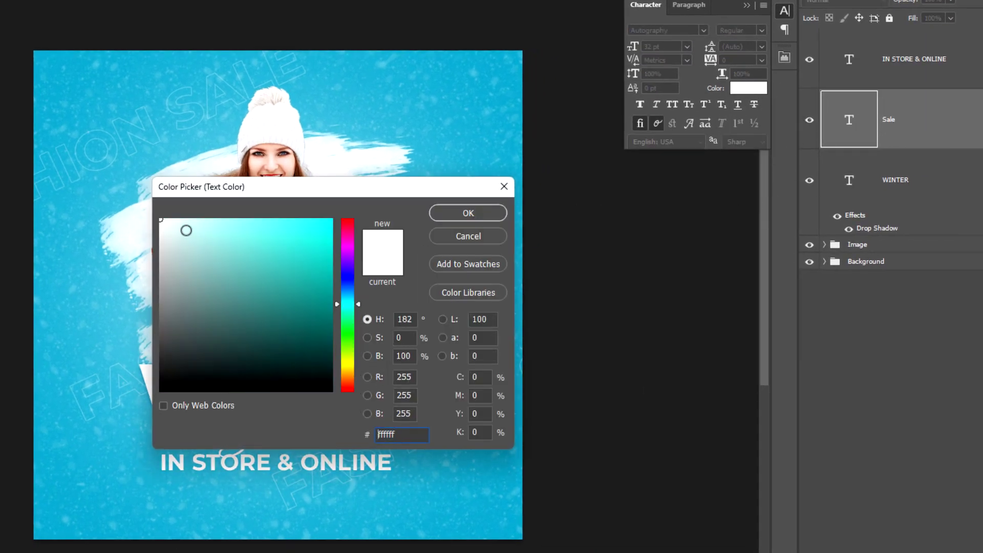
left_click(468, 212)
left_click(936, 179)
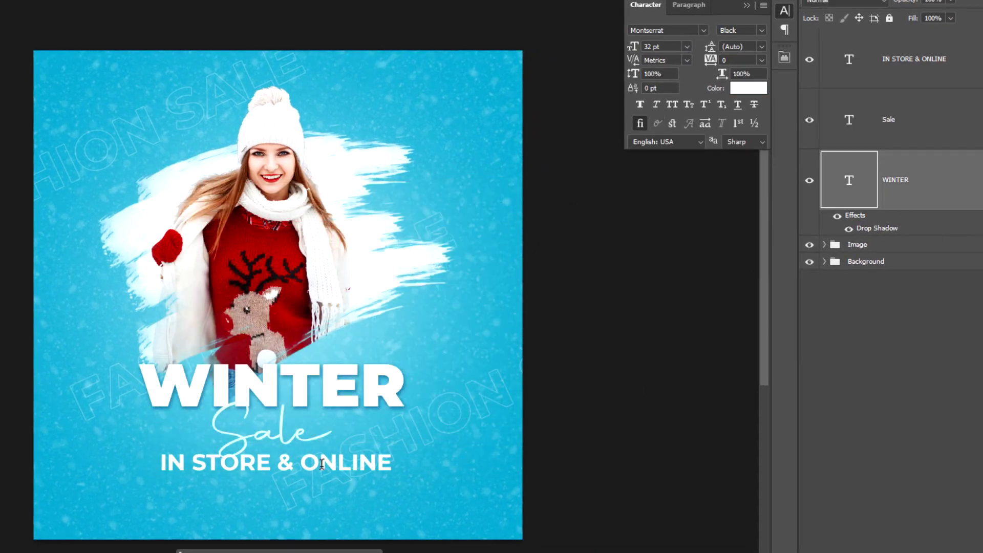
left_click(912, 116)
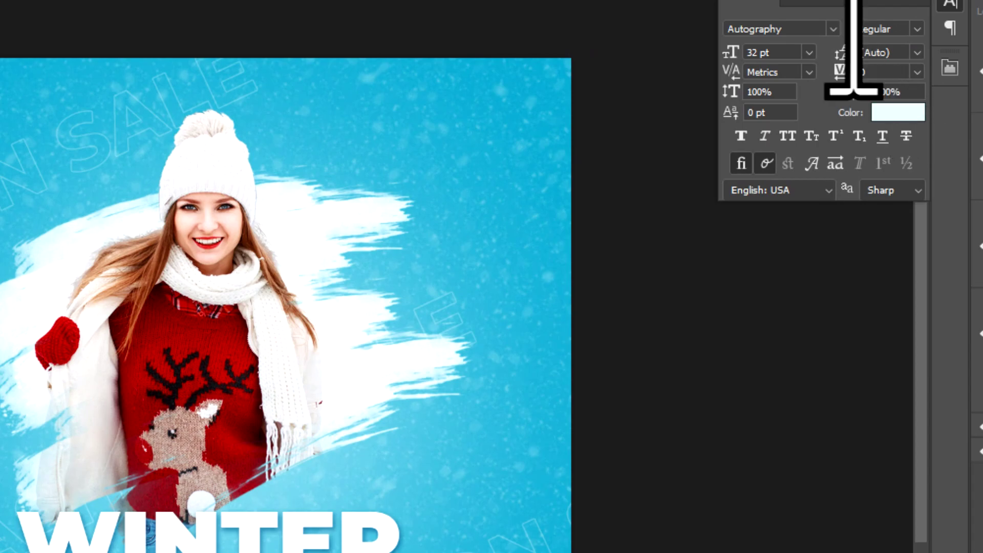
left_click(878, 19)
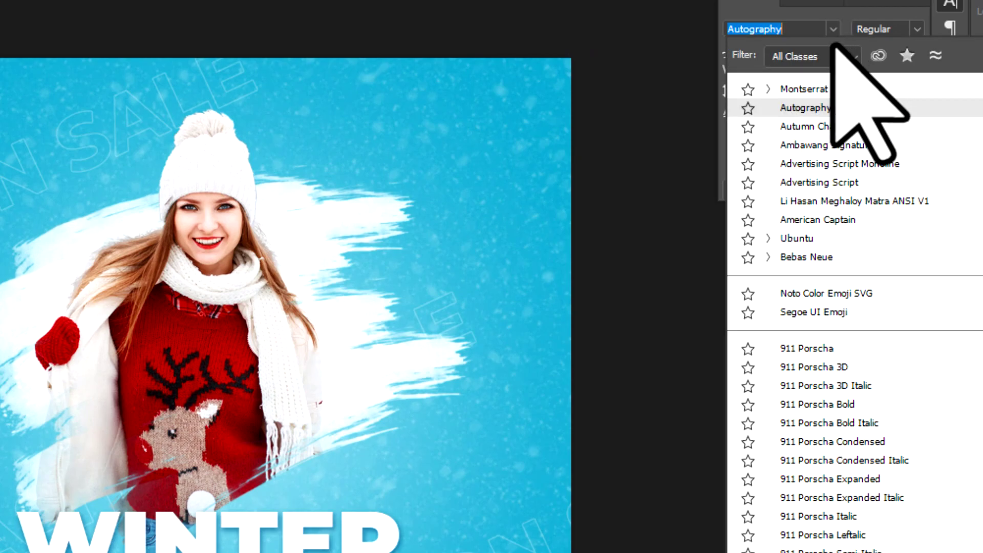
left_click(828, 91)
left_click(916, 28)
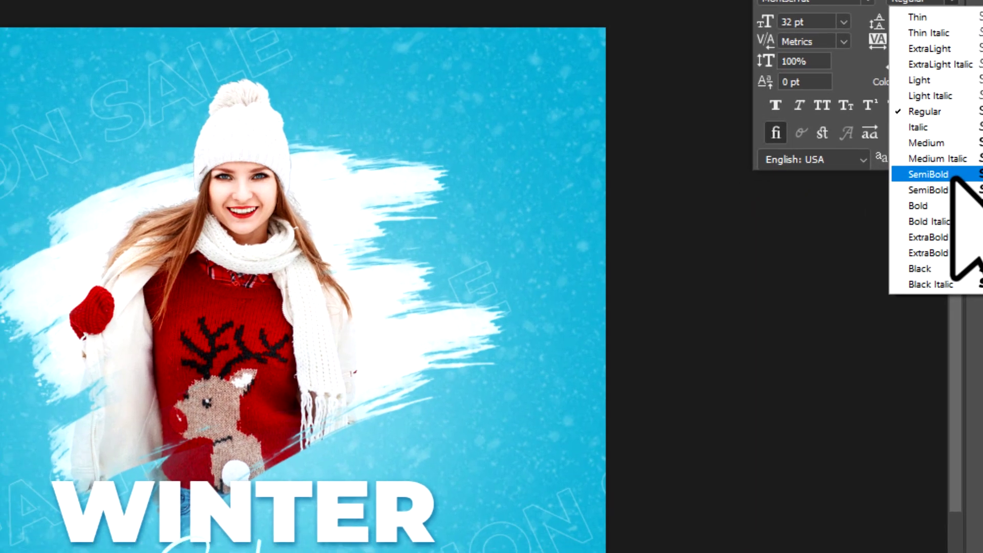
left_click(916, 205)
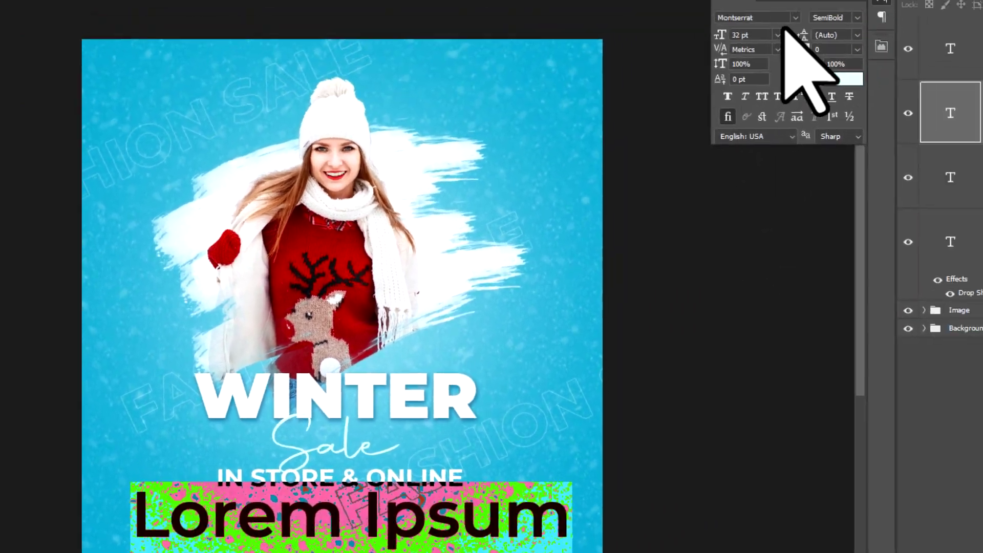
left_click(752, 54)
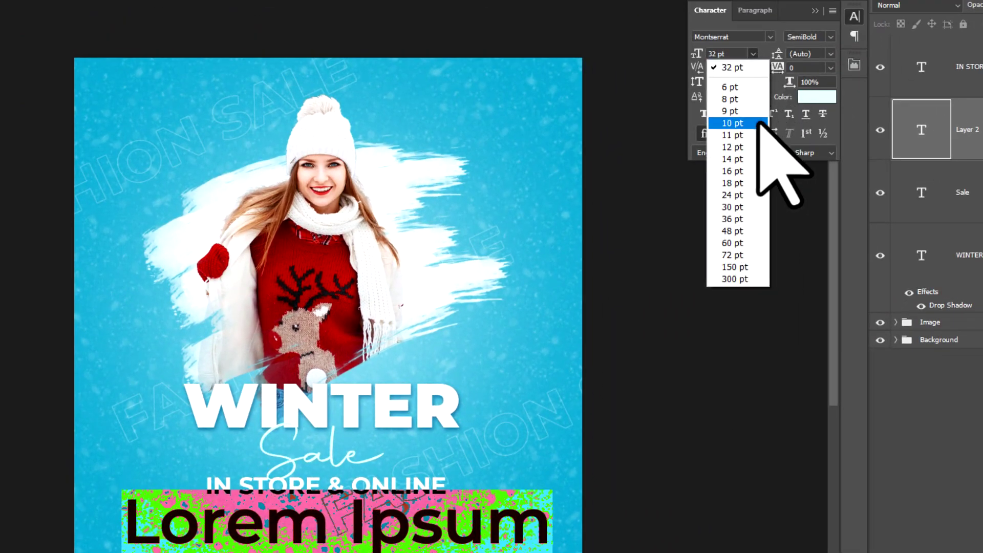
left_click(737, 87)
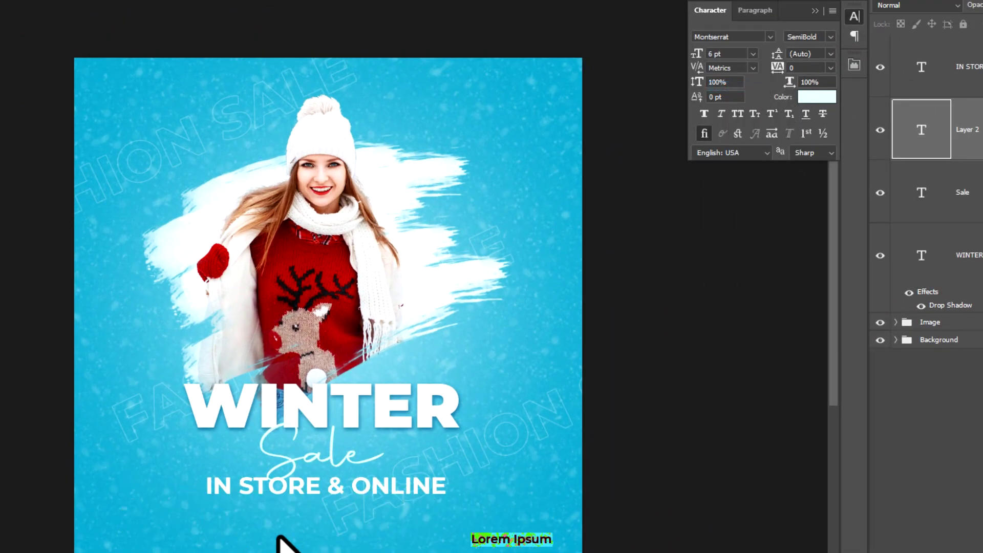
left_click_drag(462, 552, 120, 551)
type("+123-456-7890")
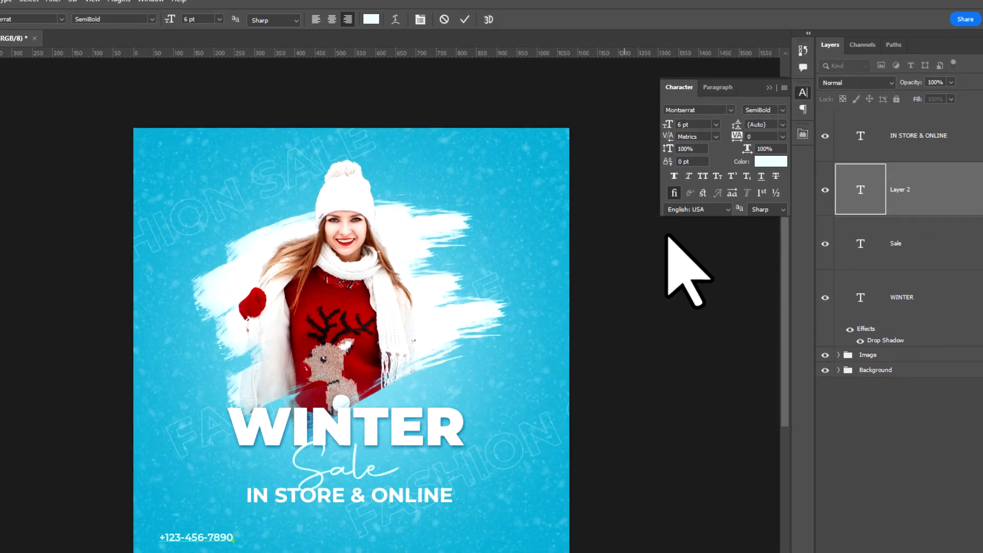
left_click(466, 19)
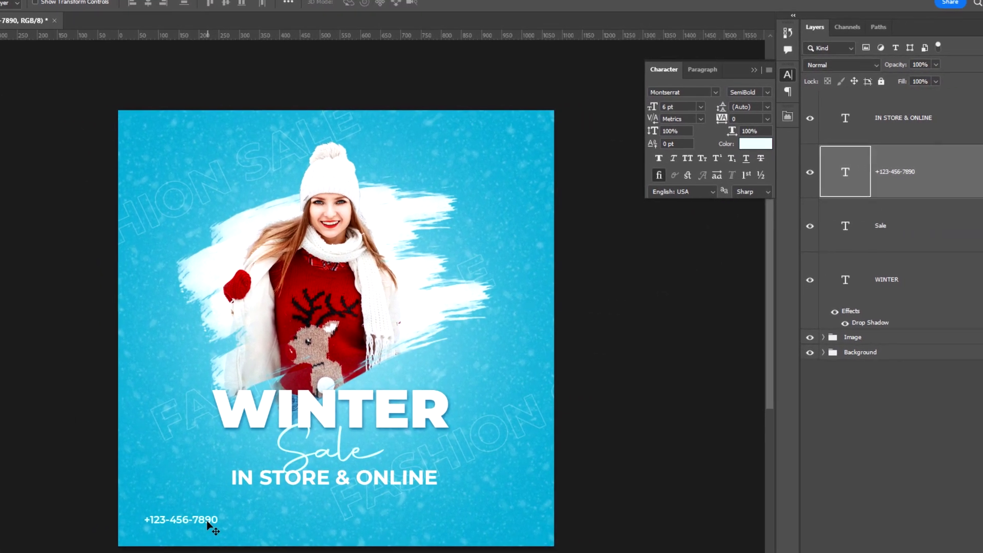
right_click(916, 179)
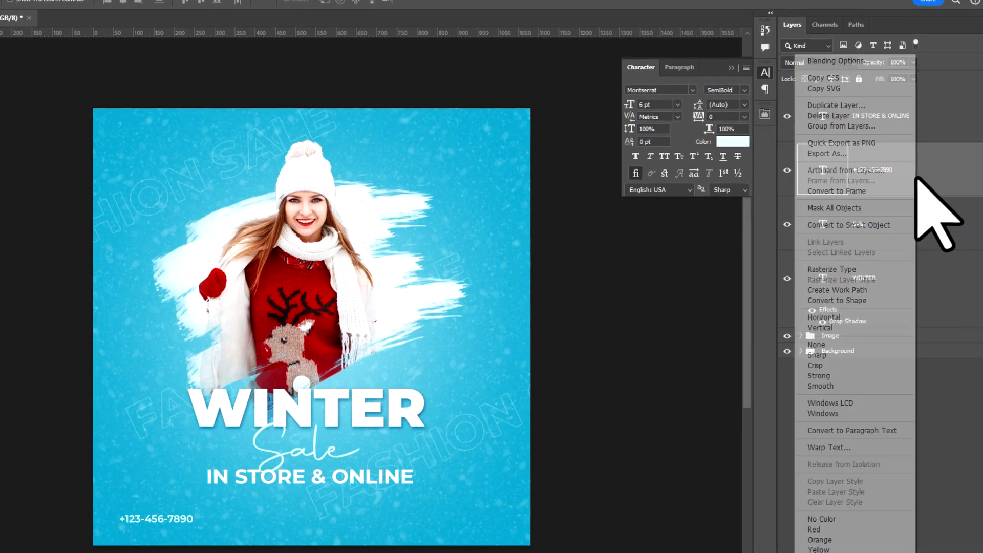
left_click(835, 105)
left_click(525, 148)
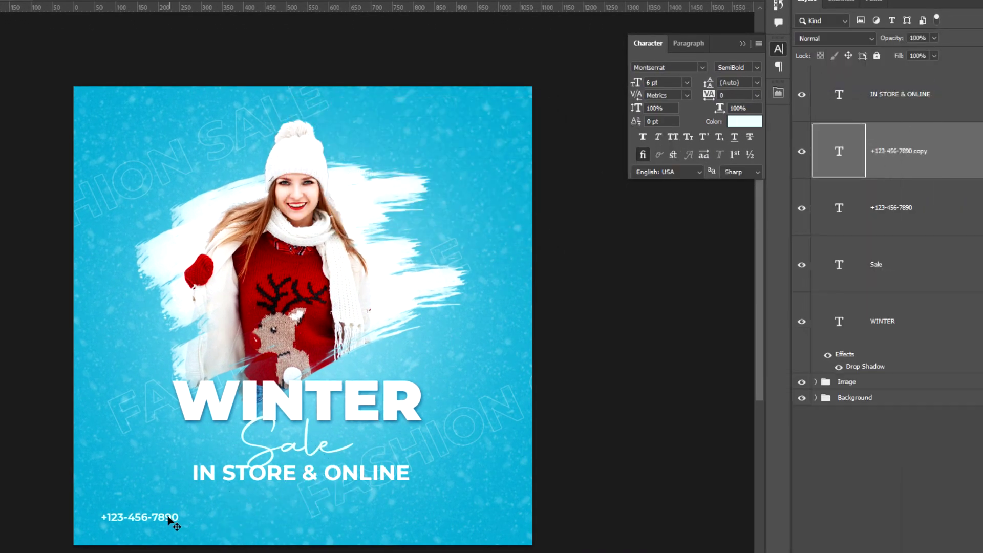
left_click_drag(288, 527, 444, 528)
type("www.website.com.")
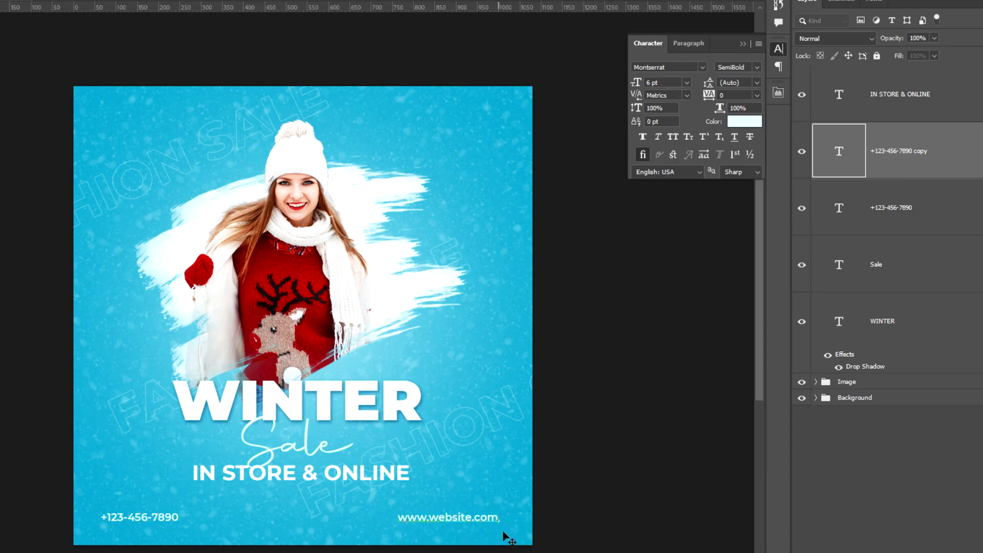
left_click(975, 210)
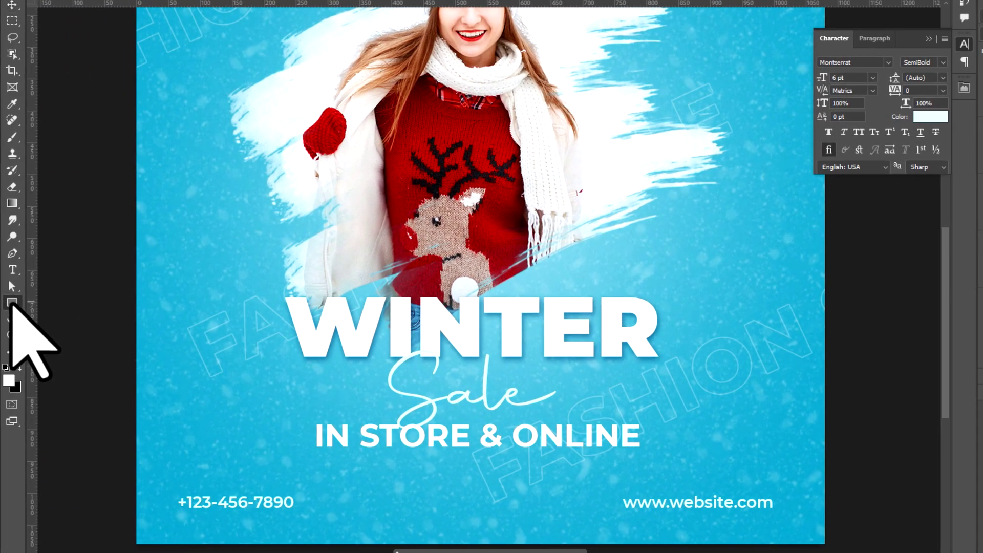
Draw a white rectangle between phone and website with no stroke and rounded corners.
right_click(12, 302)
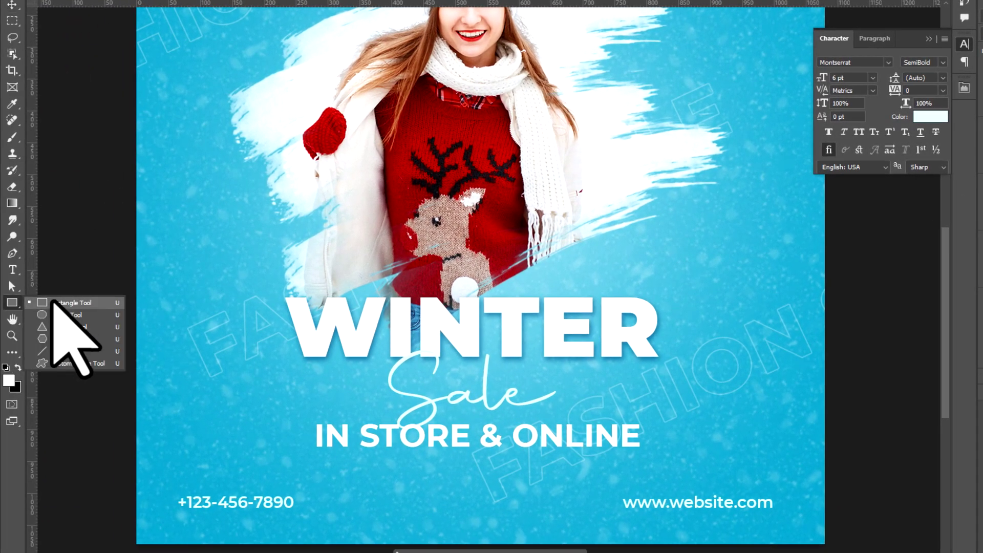
left_click(53, 302)
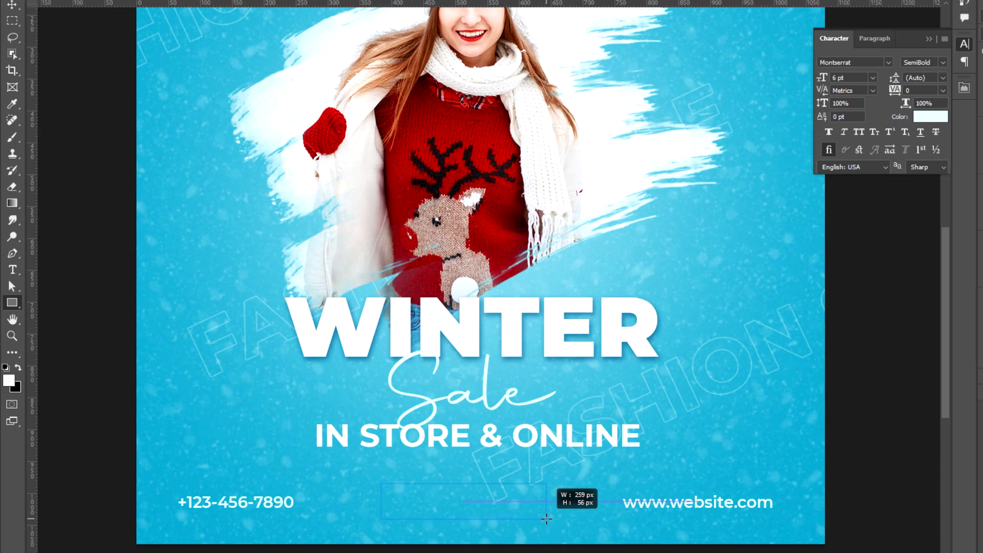
left_click_drag(549, 521, 549, 521)
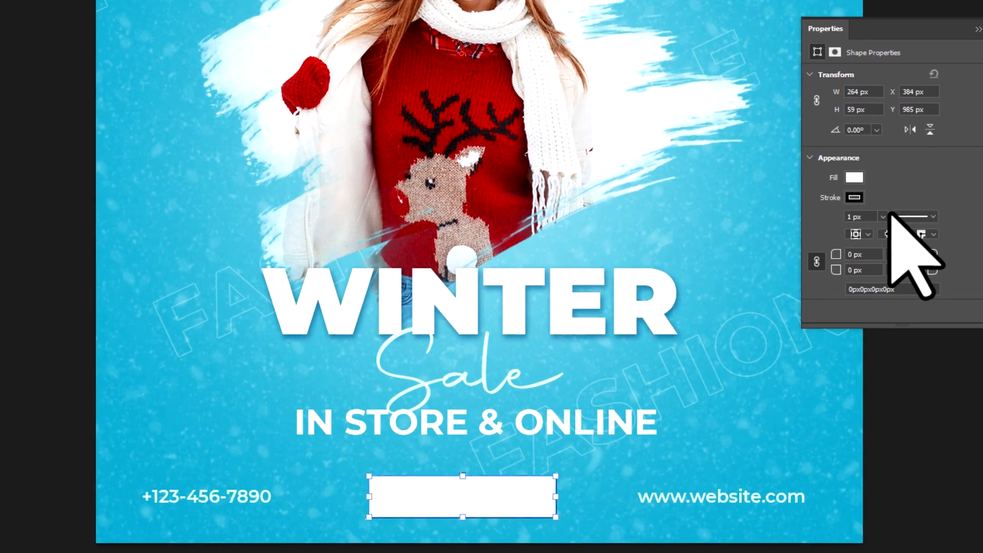
left_click(862, 189)
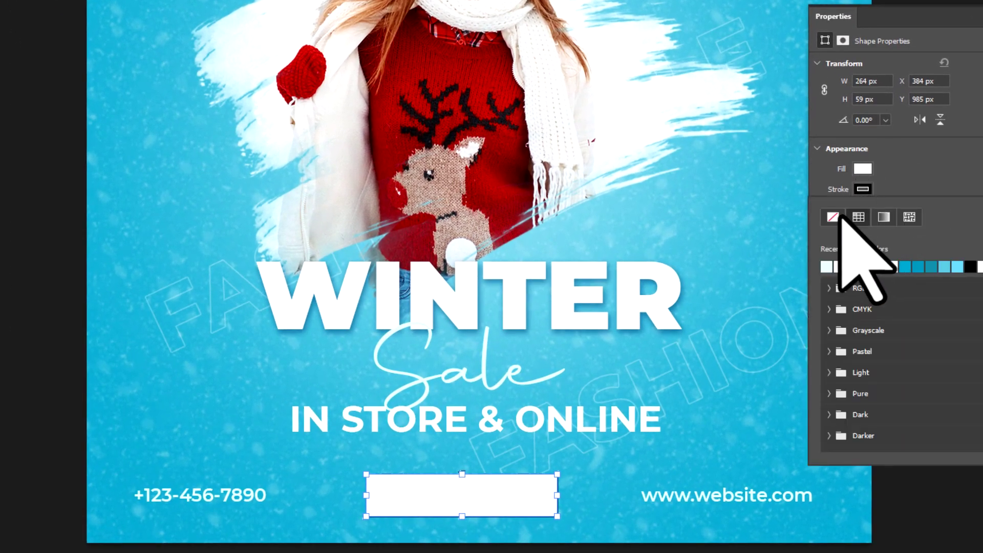
left_click(870, 248)
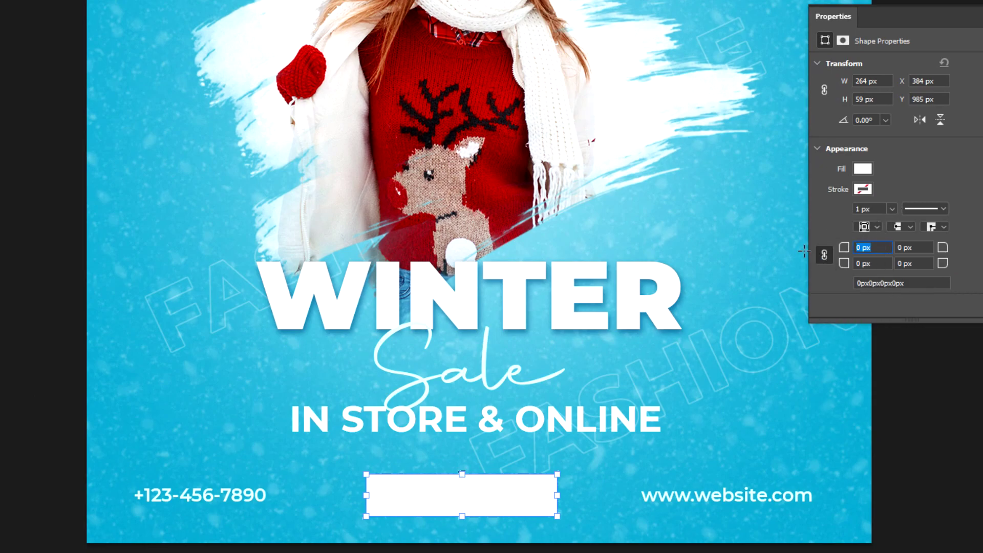
type("0")
left_click(870, 264)
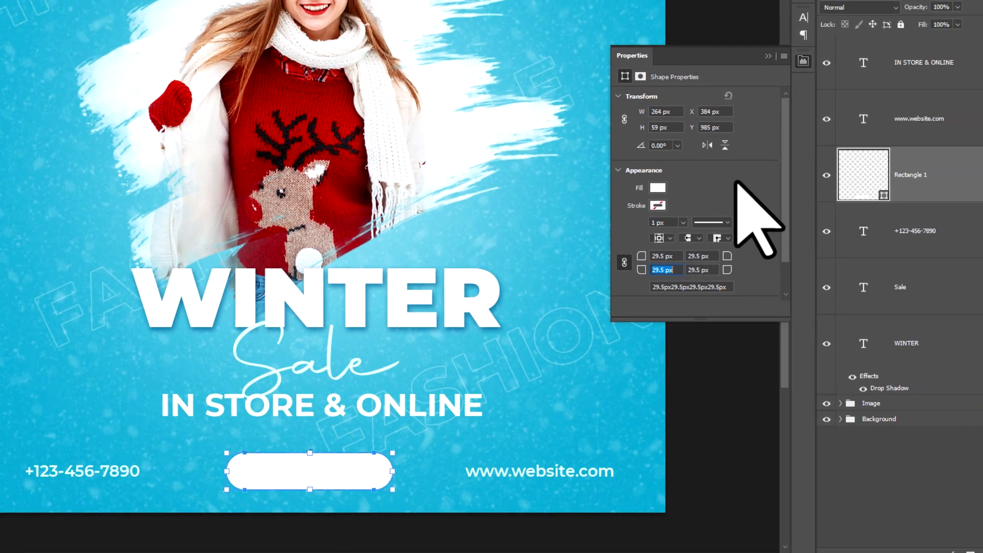
Name the rectangle's layer Button and reselect the shape.
left_click(974, 200)
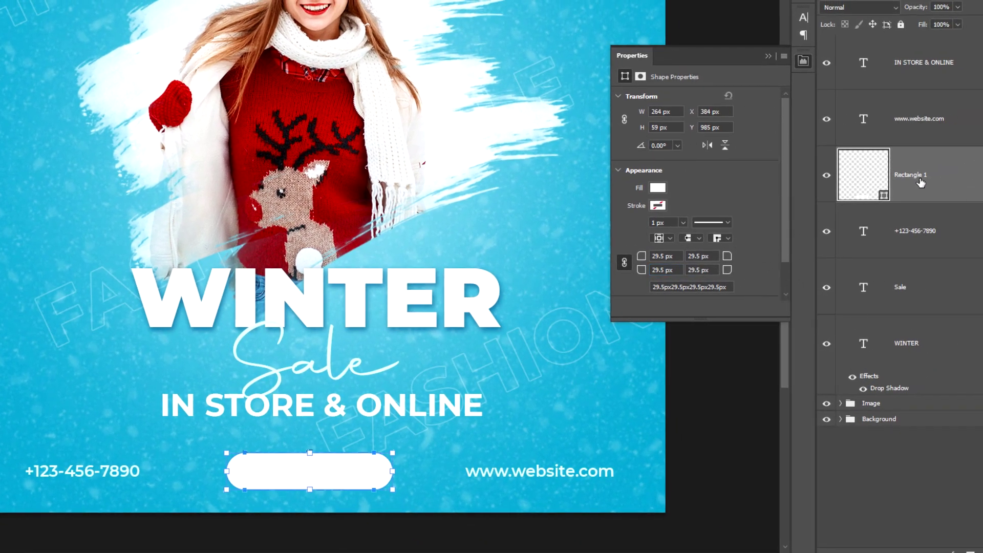
type("Button")
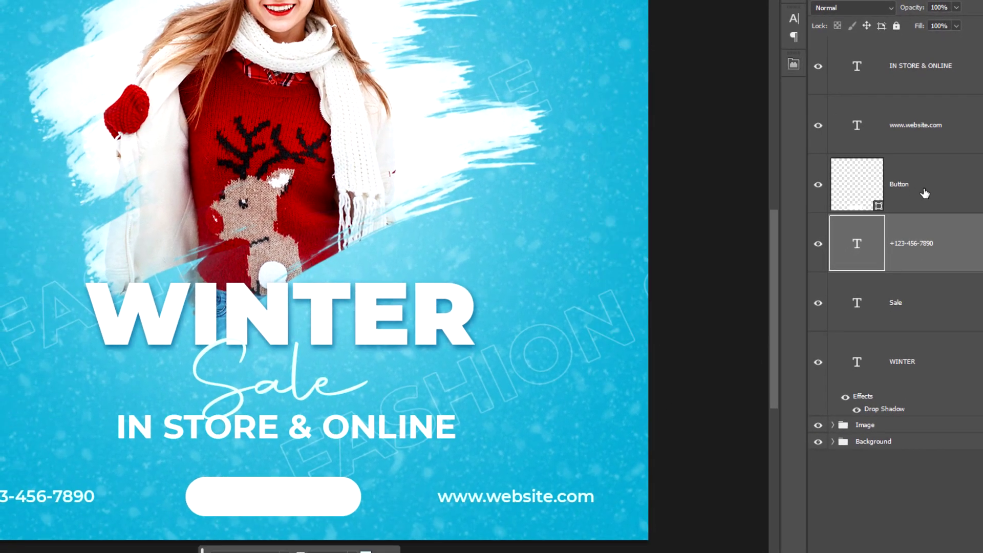
left_click(925, 193)
left_click(959, 253)
left_click(945, 190)
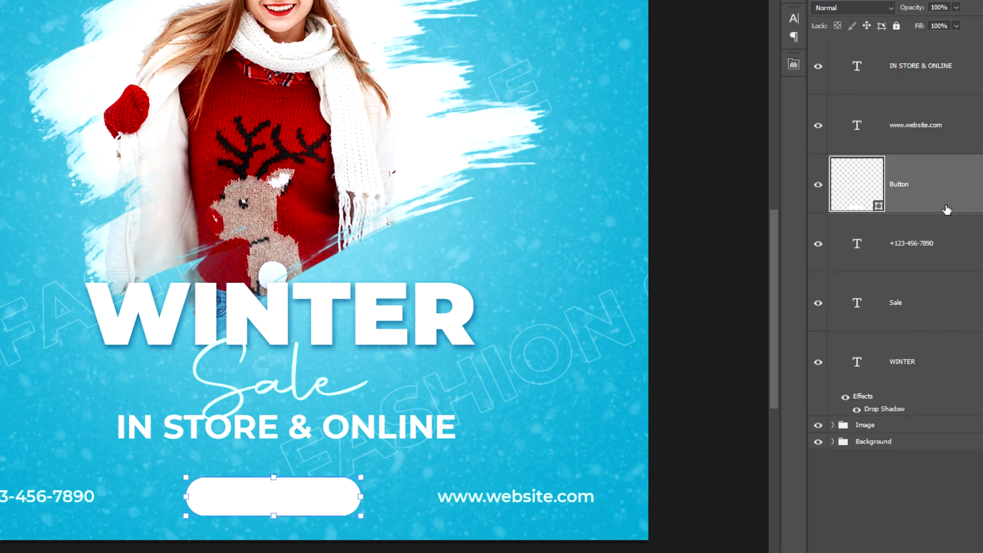
left_click(904, 131)
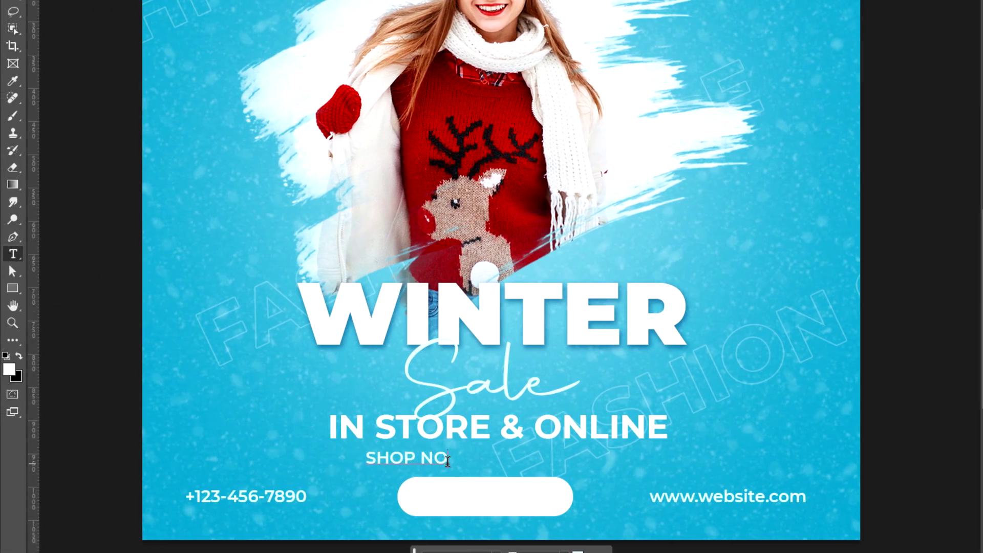
Make SHOP NOW bold 8 pt teal text centred on the white button.
left_click_drag(339, 458, 449, 457)
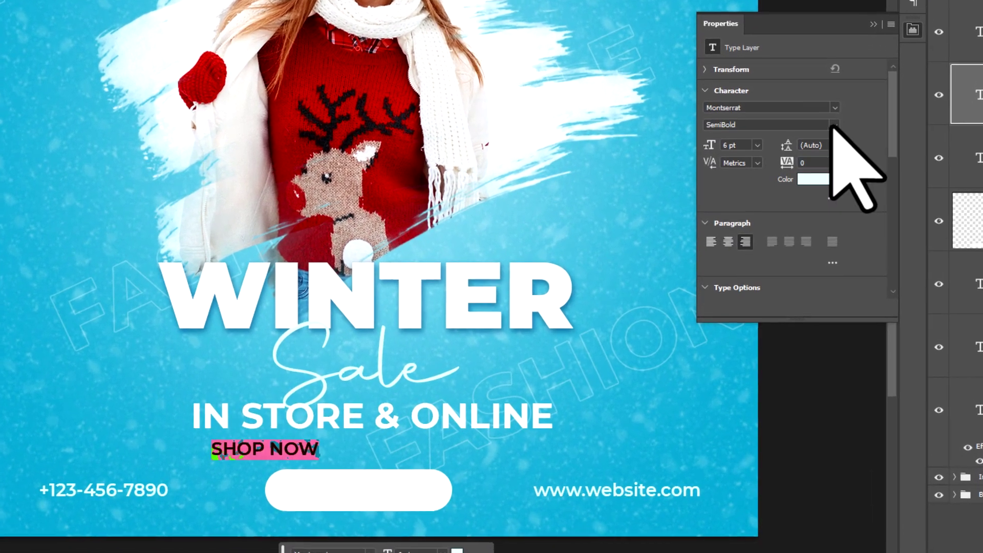
left_click(819, 163)
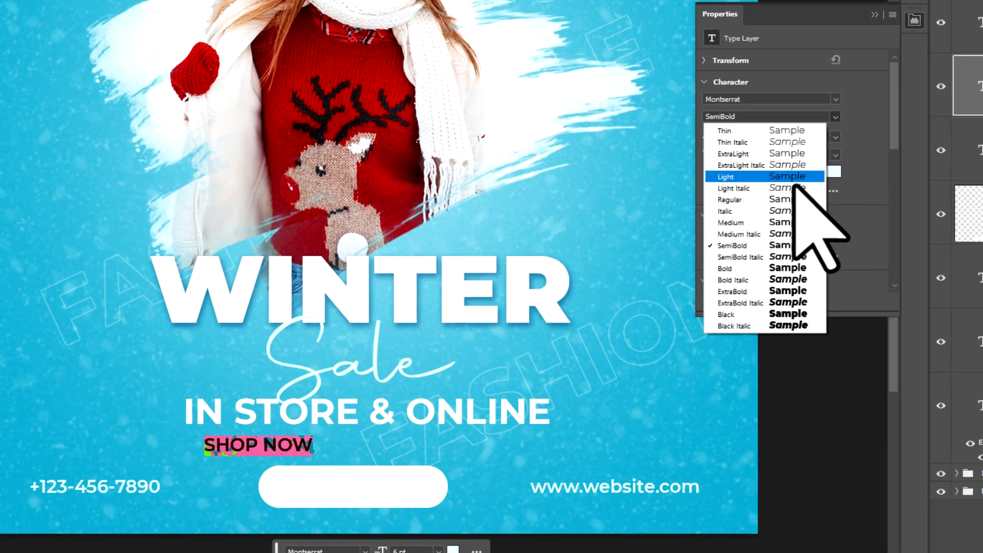
left_click(773, 303)
left_click(731, 137)
type("8")
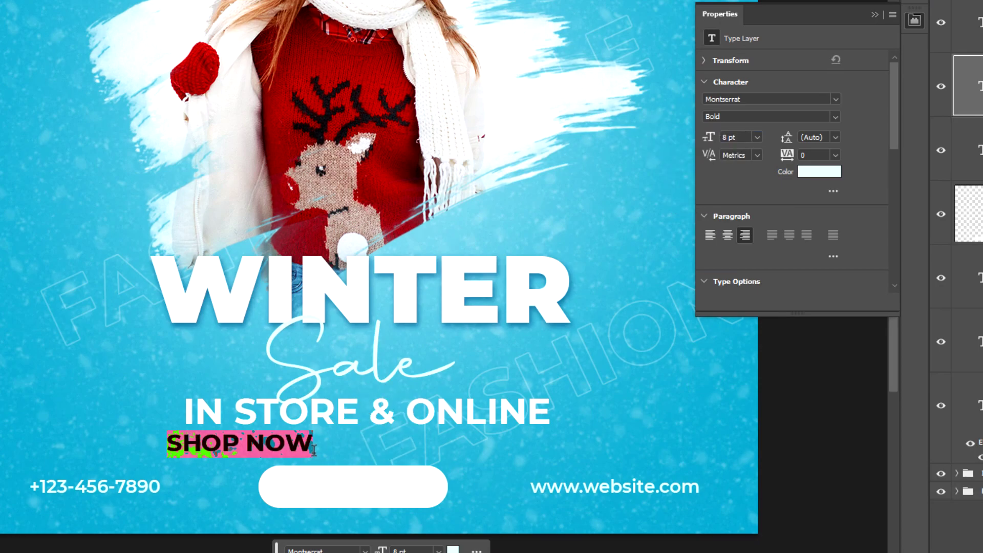
left_click_drag(332, 457, 444, 499)
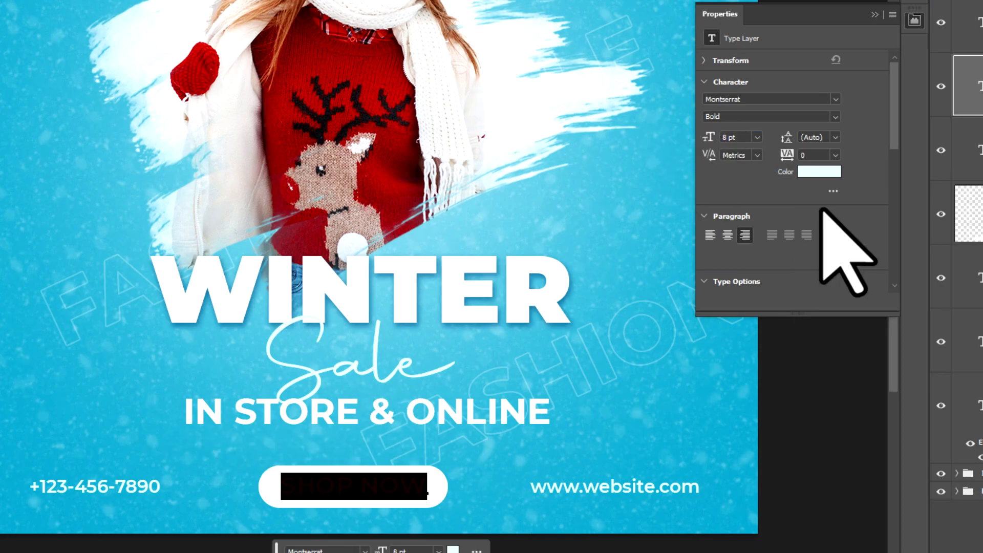
left_click(822, 173)
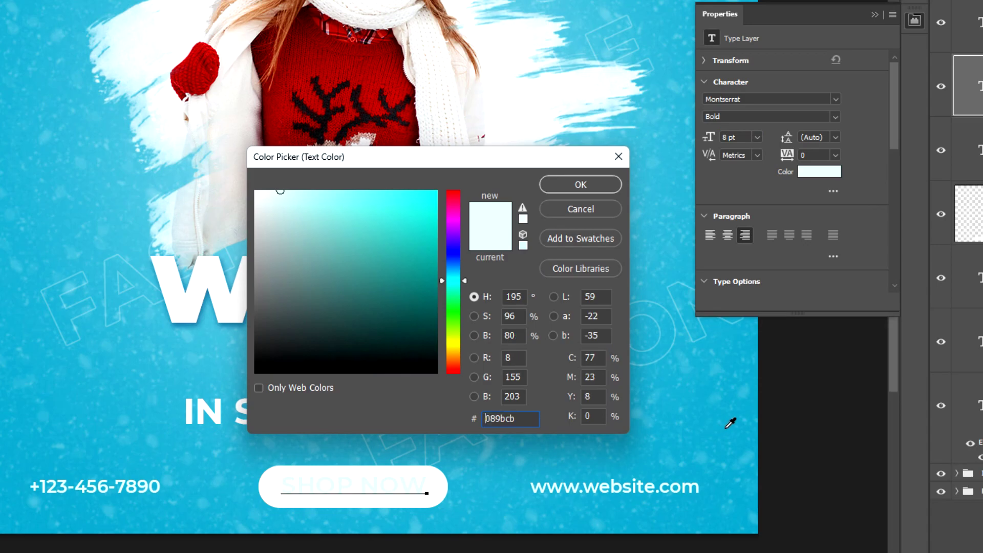
left_click(726, 428)
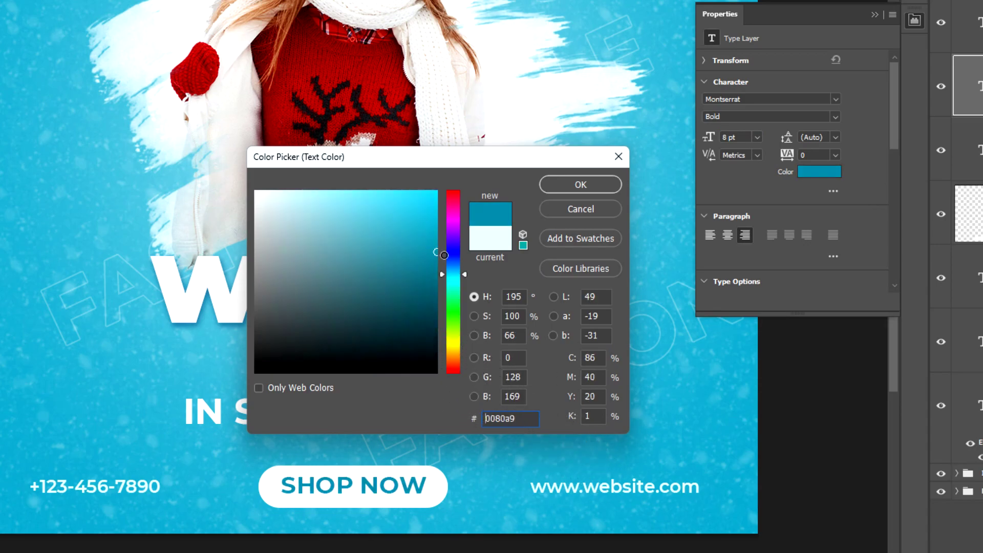
key("Return")
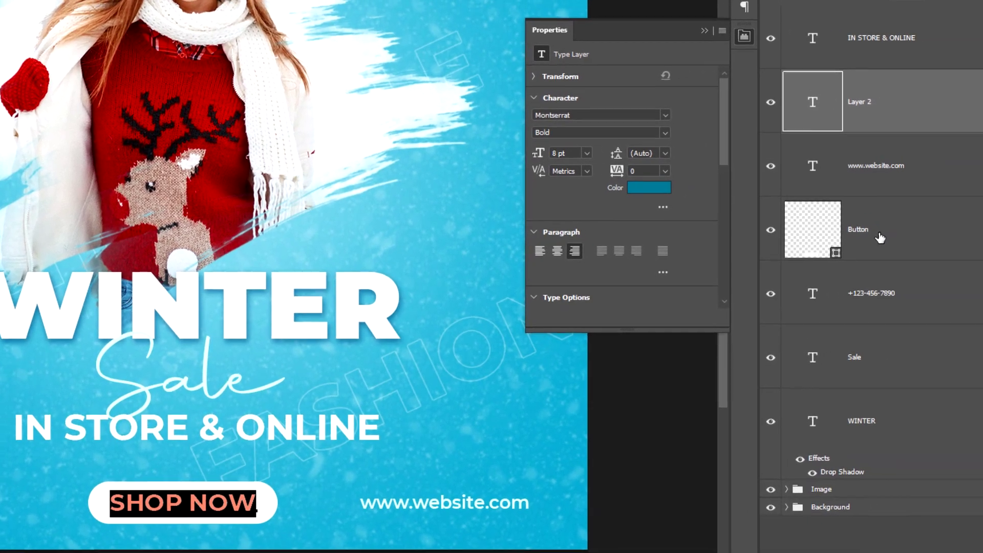
left_click(875, 235)
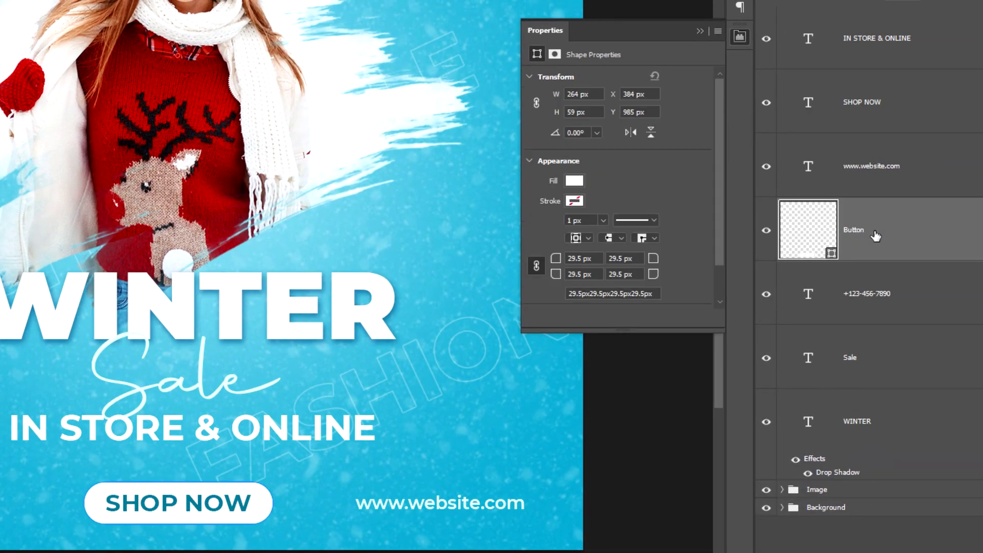
Add a drop shadow to Button: size 8, spread 5, distance 3, 53% opacity.
right_click(876, 236)
left_click(865, 31)
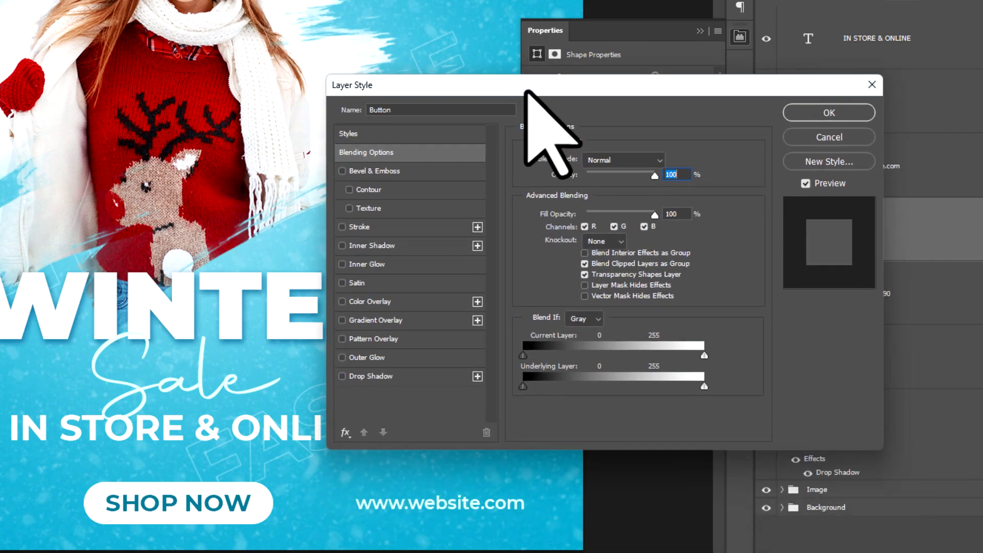
left_click(361, 376)
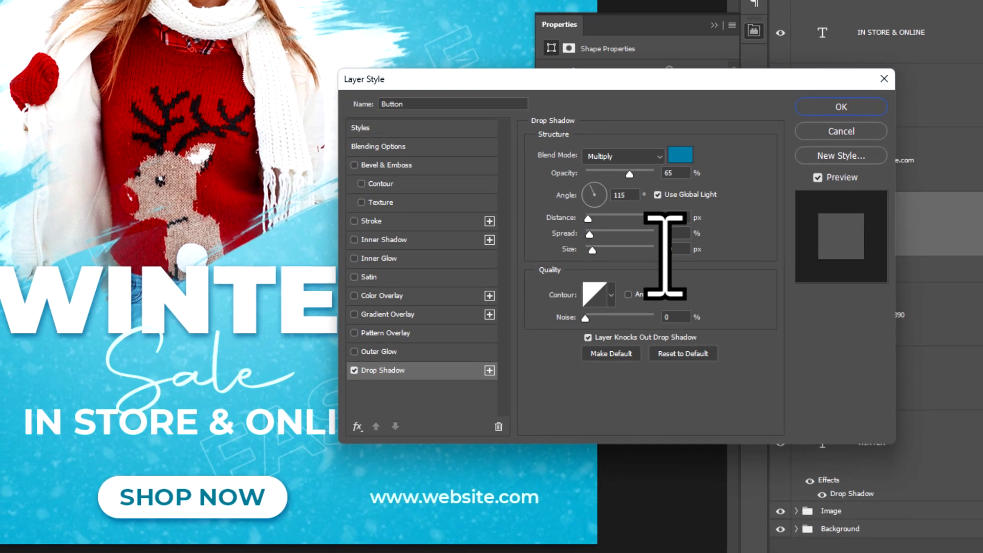
type("8")
key("shift+Tab")
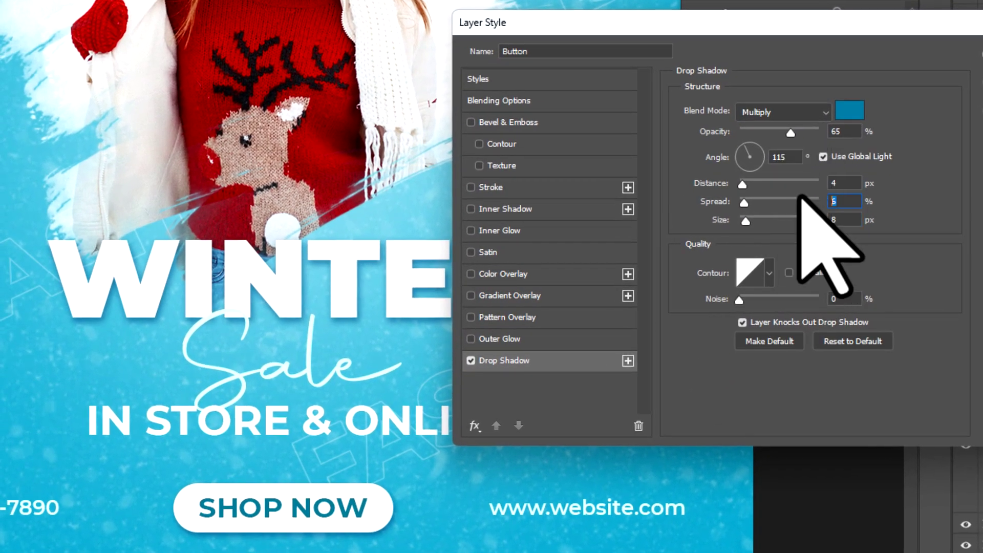
key("shift+Tab")
type("3")
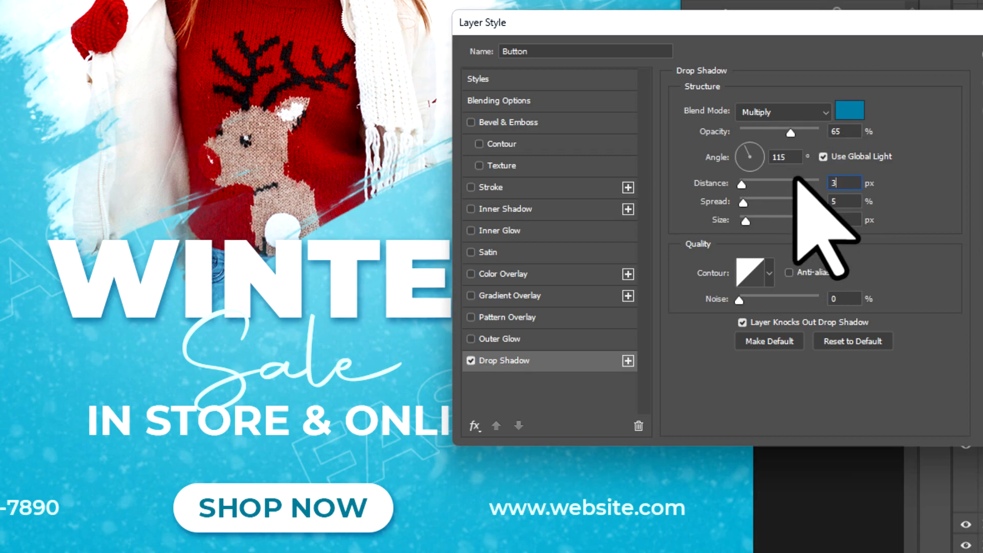
left_click_drag(746, 134, 780, 132)
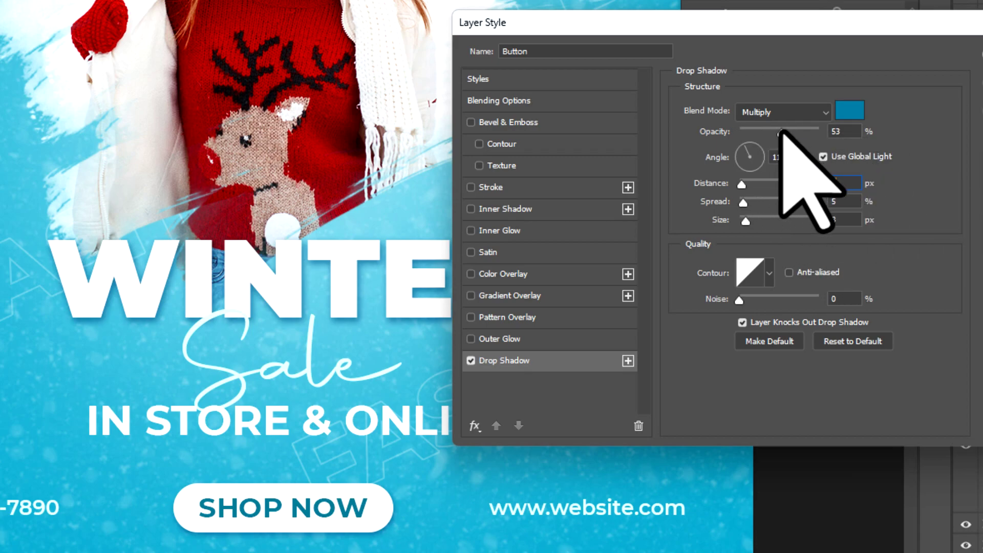
key("Return")
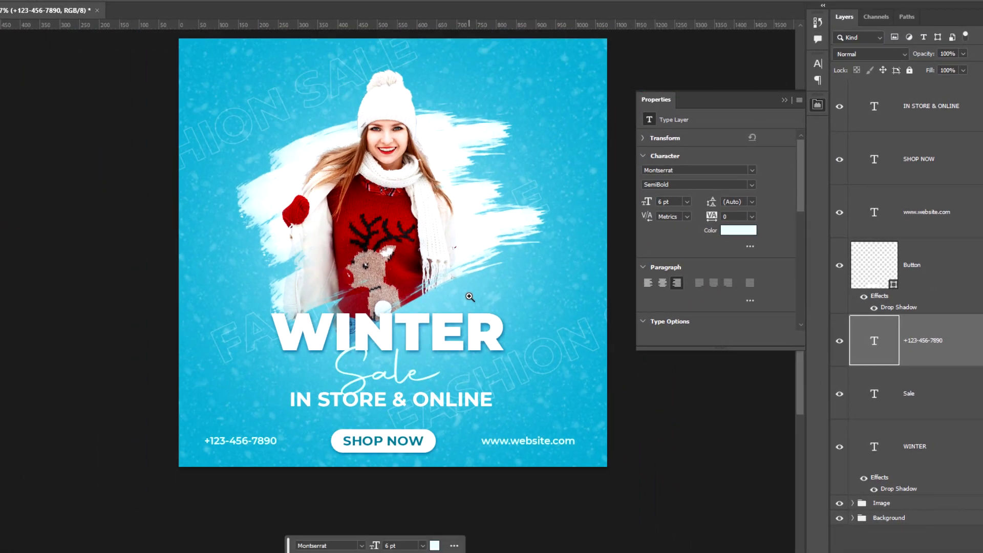
Duplicate the IN STORE & ONLINE text layer and move the copy to the poster's top.
left_click(927, 207)
left_click(924, 108)
right_click(916, 110)
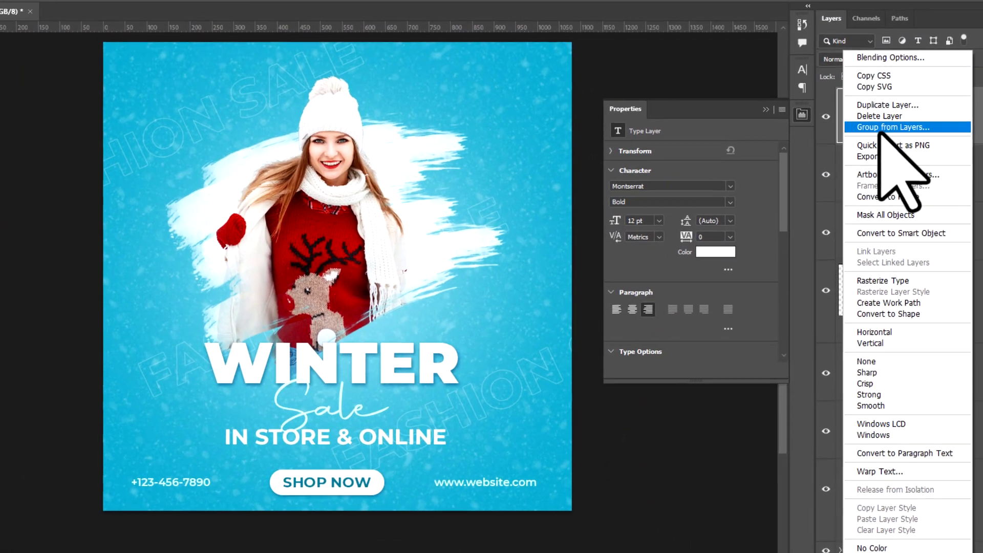
left_click(887, 104)
left_click(546, 155)
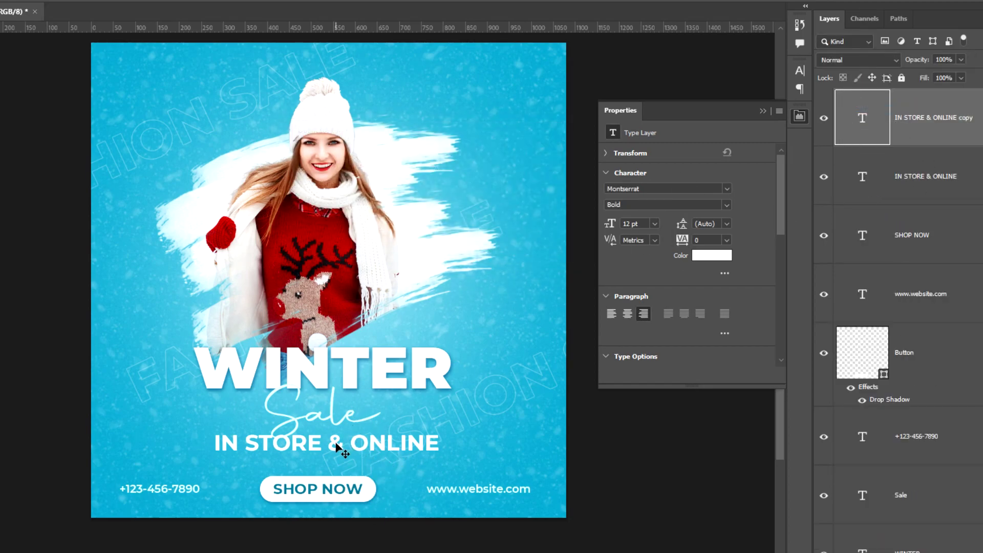
left_click_drag(397, 451, 229, 79)
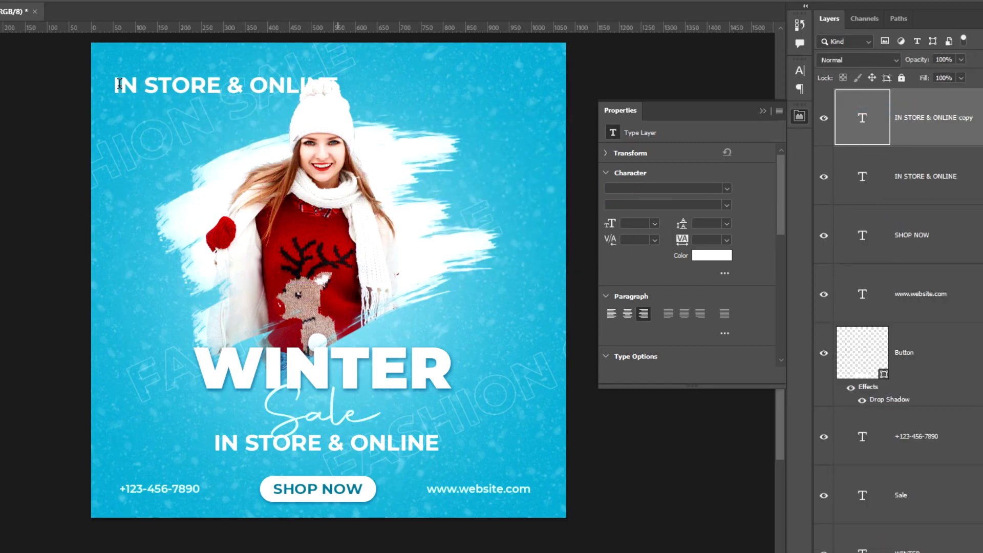
Retype the copy as LOGO HERE at 8 pt in the top-left corner.
left_click_drag(115, 84, 478, 94)
type("LOGO H")
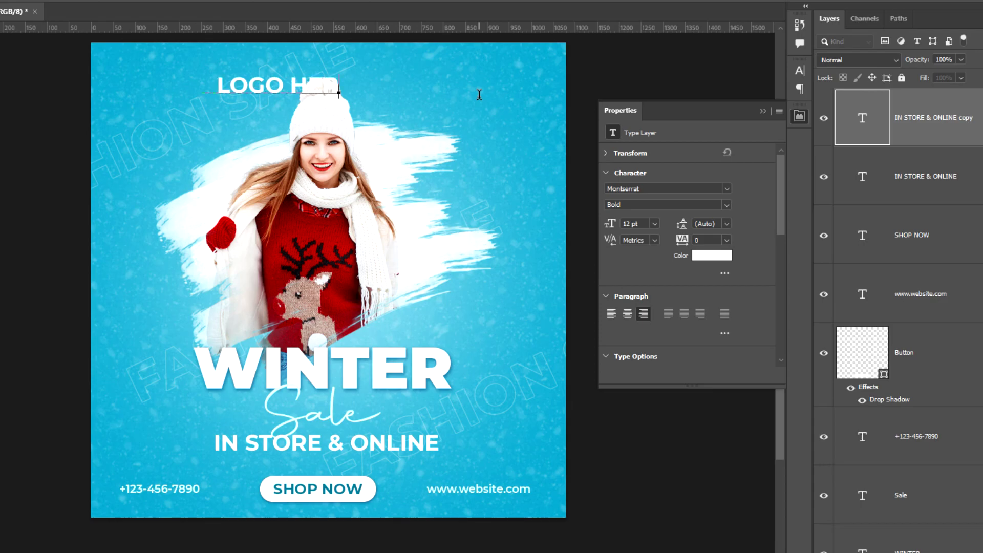
type("ERE")
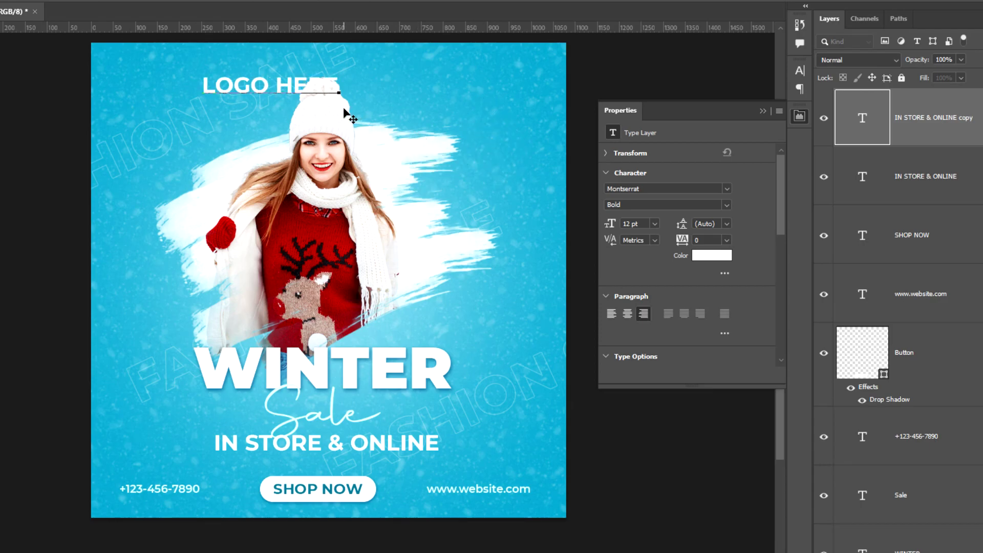
left_click_drag(318, 97, 258, 98)
left_click_drag(118, 74, 386, 79)
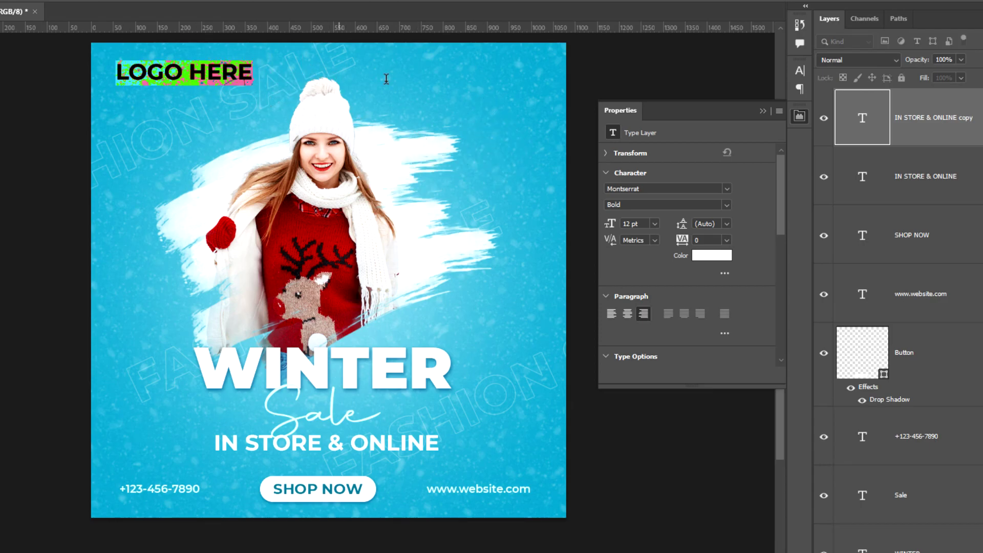
left_click(188, 29)
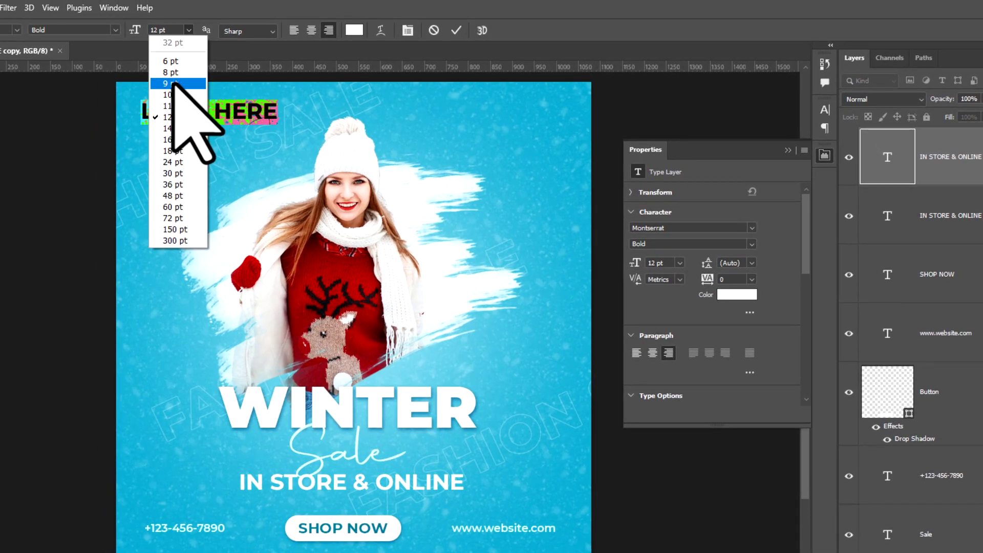
left_click(171, 71)
left_click(456, 30)
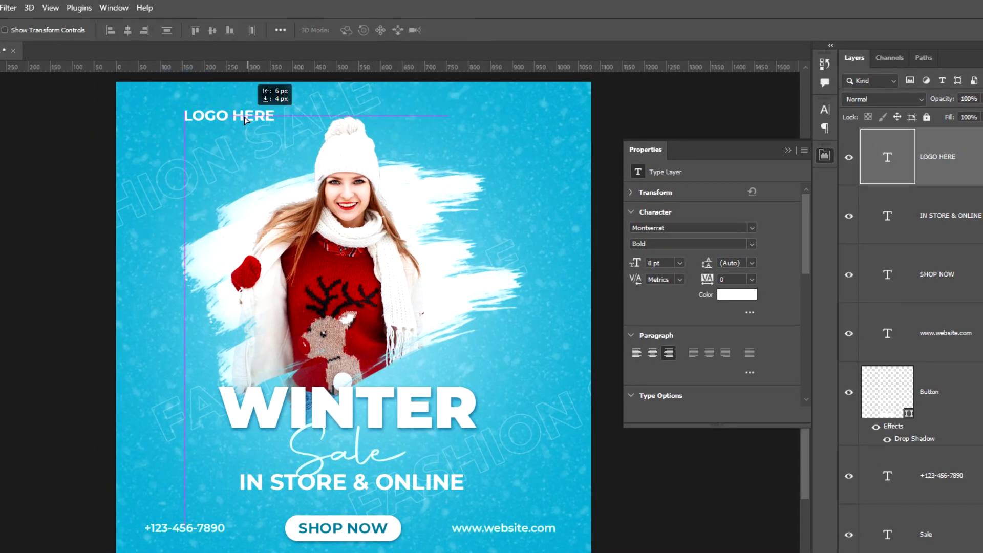
Nudge LOGO HERE into line with the poster's top-left margins.
left_click_drag(252, 128, 219, 123)
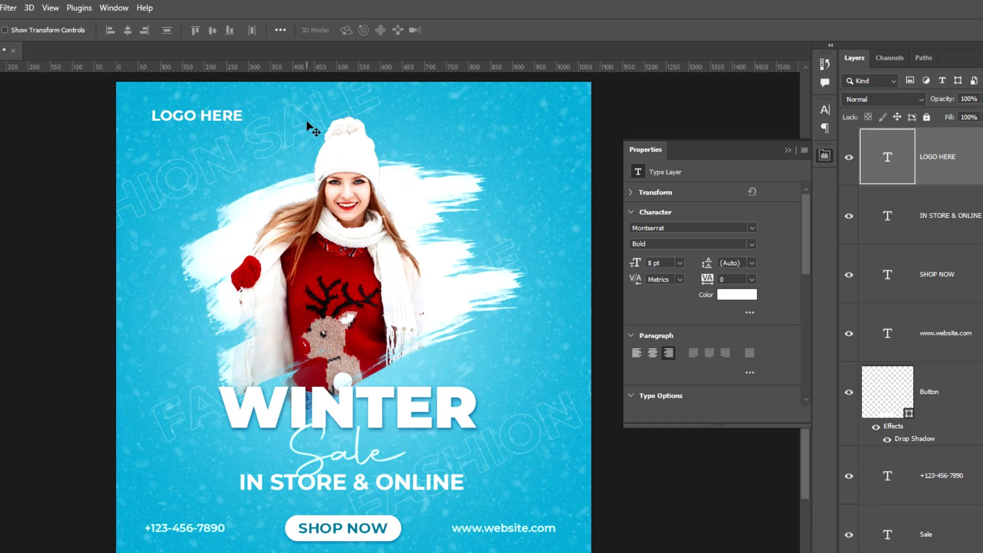
left_click(642, 263)
type("10")
left_click_drag(206, 116, 224, 119)
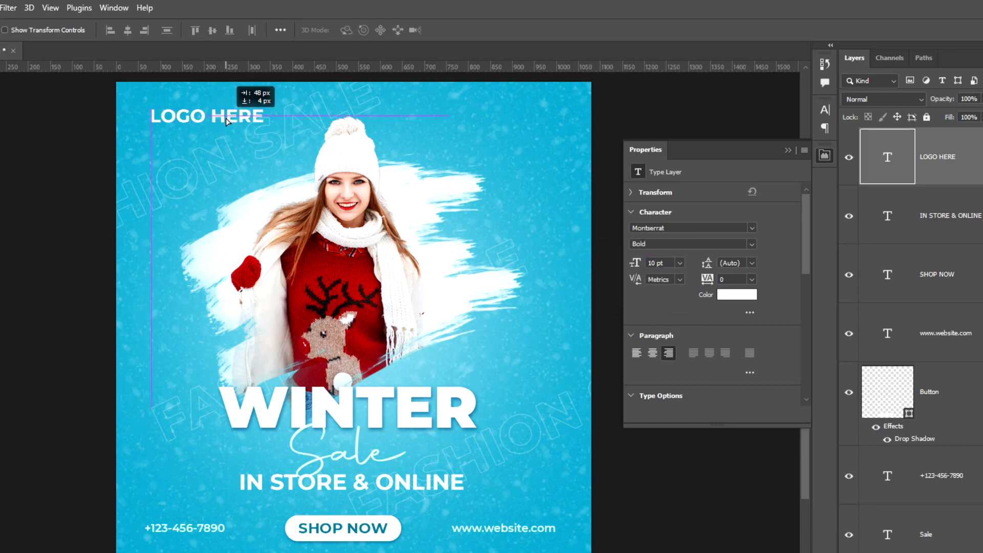
left_click(880, 389)
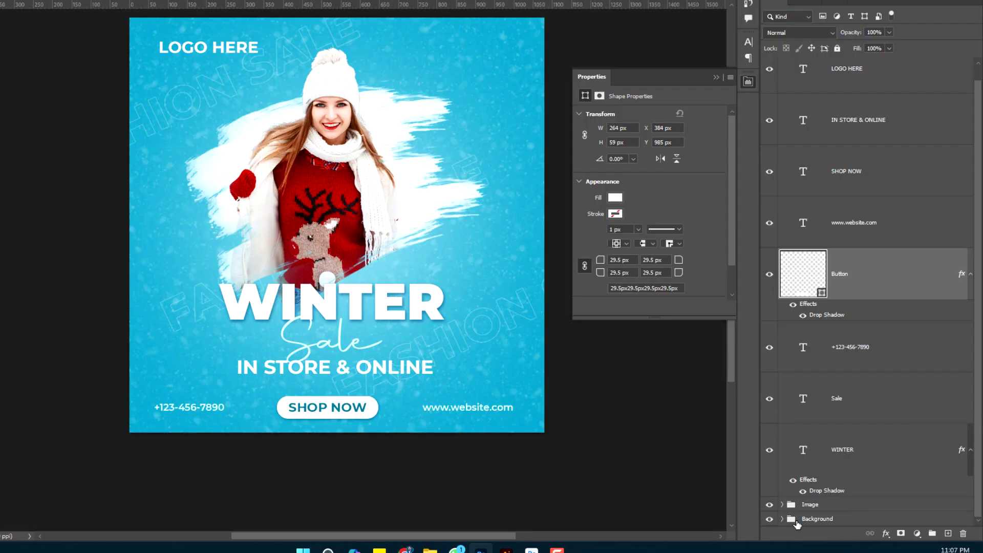
Expand the Background group and add a new empty layer above Snowfall.
left_click(782, 519)
left_click(902, 324)
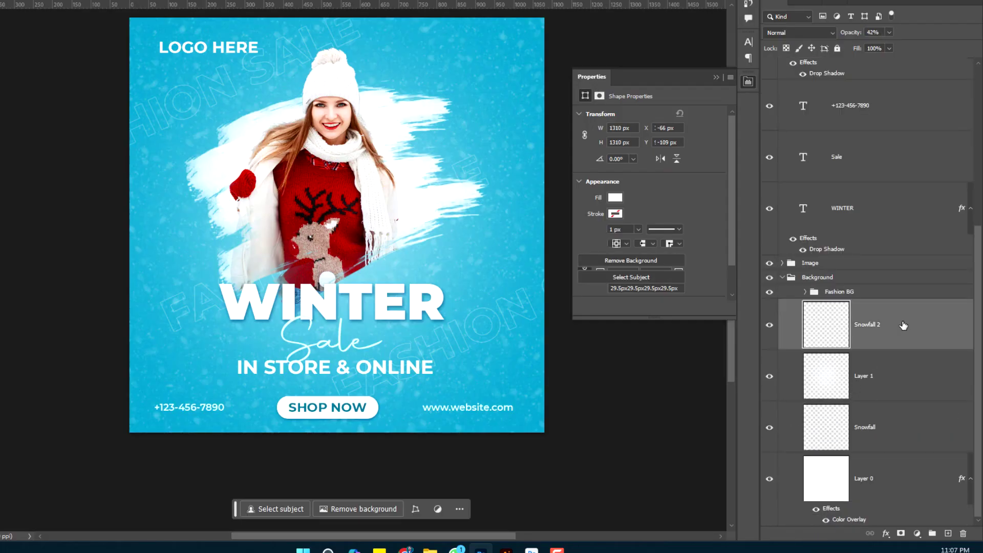
left_click(902, 427)
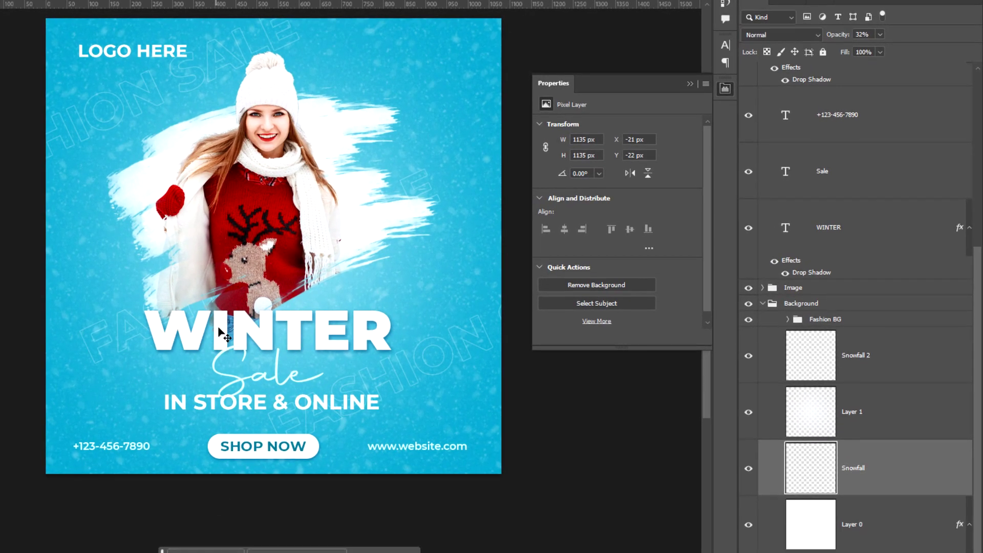
left_click(943, 534)
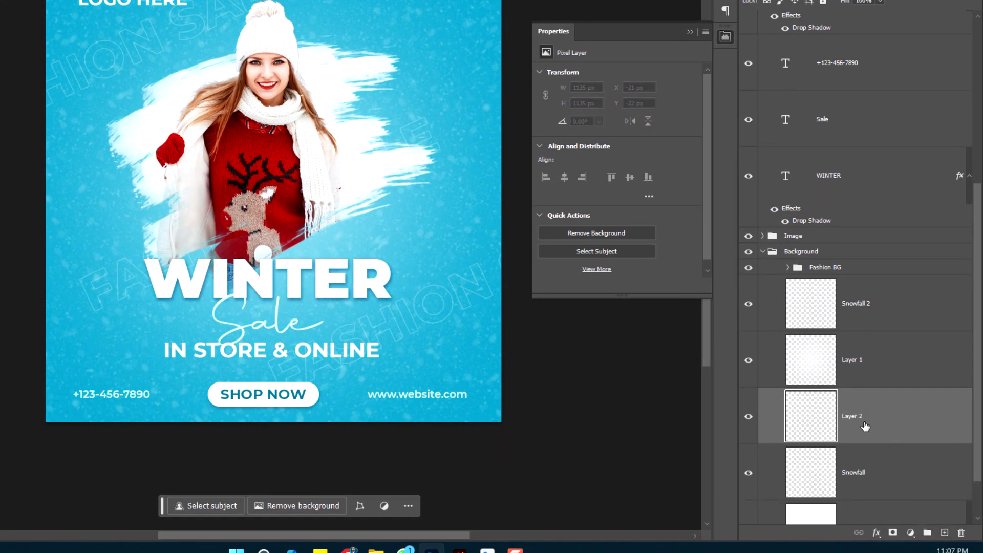
Choose brush preset 15, a dry paint-stroke brush, and reduce its size to 511 px.
right_click(323, 215)
scroll(423, 450, "down", 3)
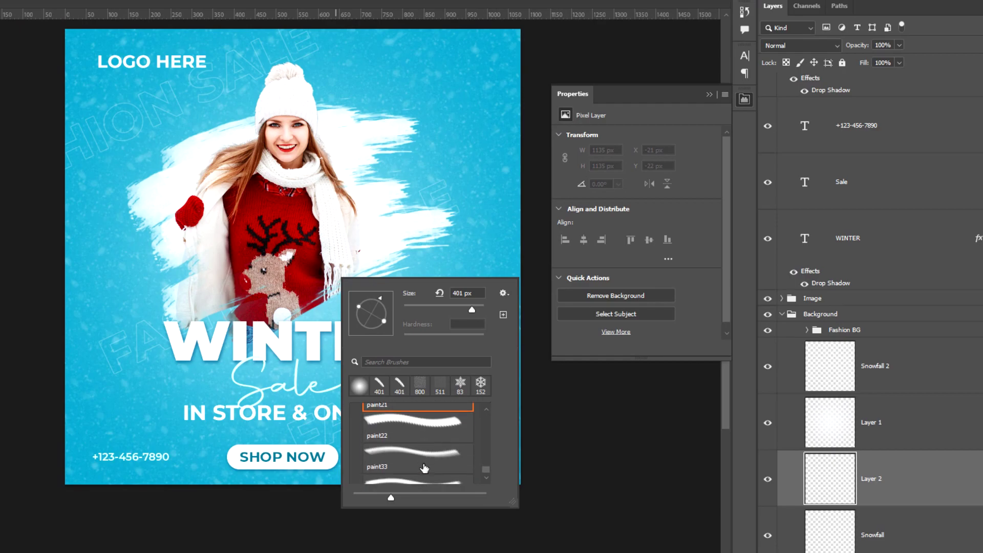
scroll(423, 450, "down", 3)
scroll(423, 450, "down", 3)
left_click(417, 453)
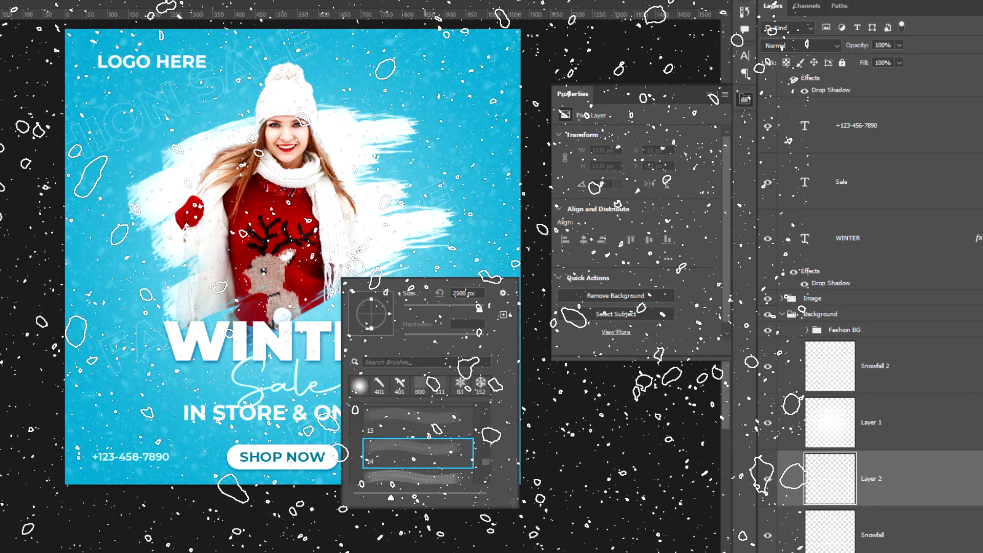
scroll(417, 453, "down", 1)
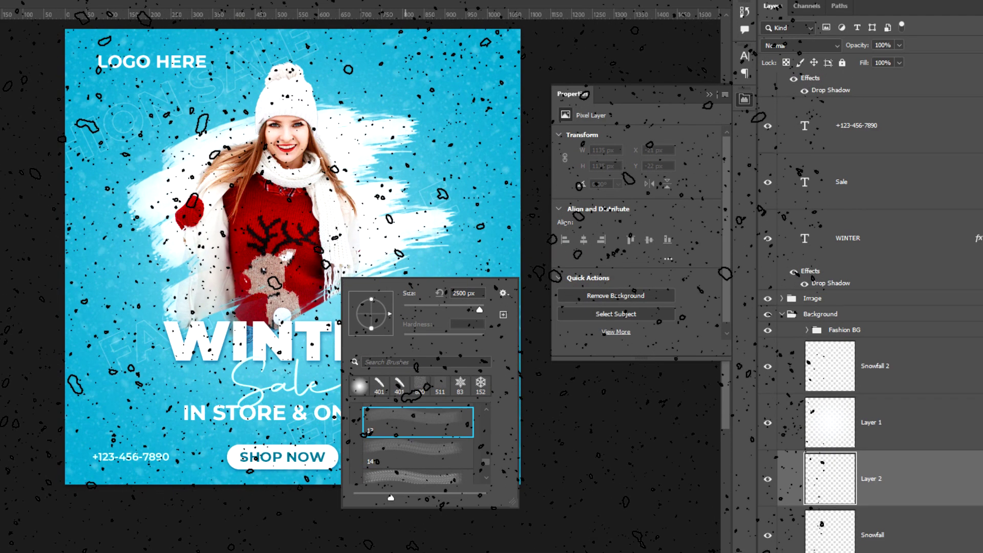
left_click(417, 453)
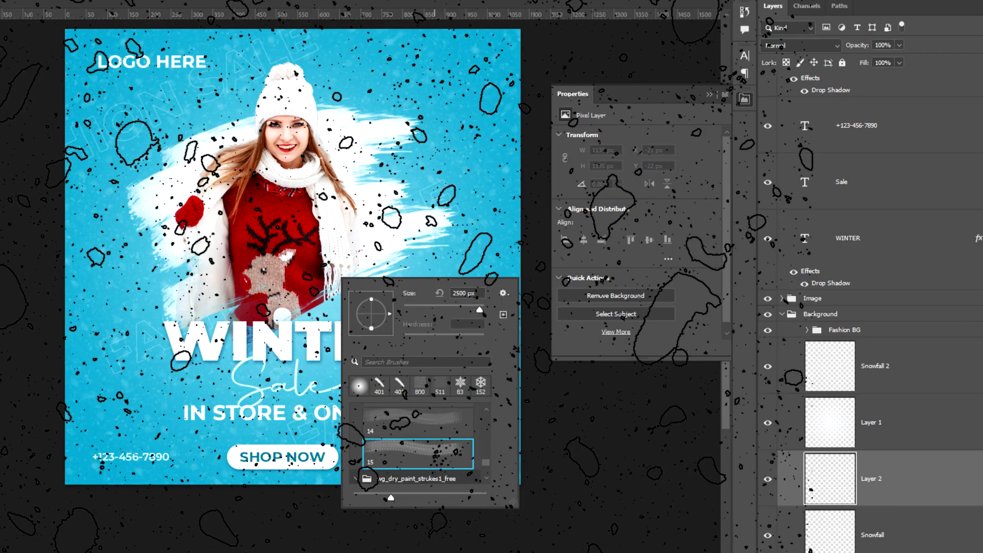
left_click_drag(480, 309, 473, 310)
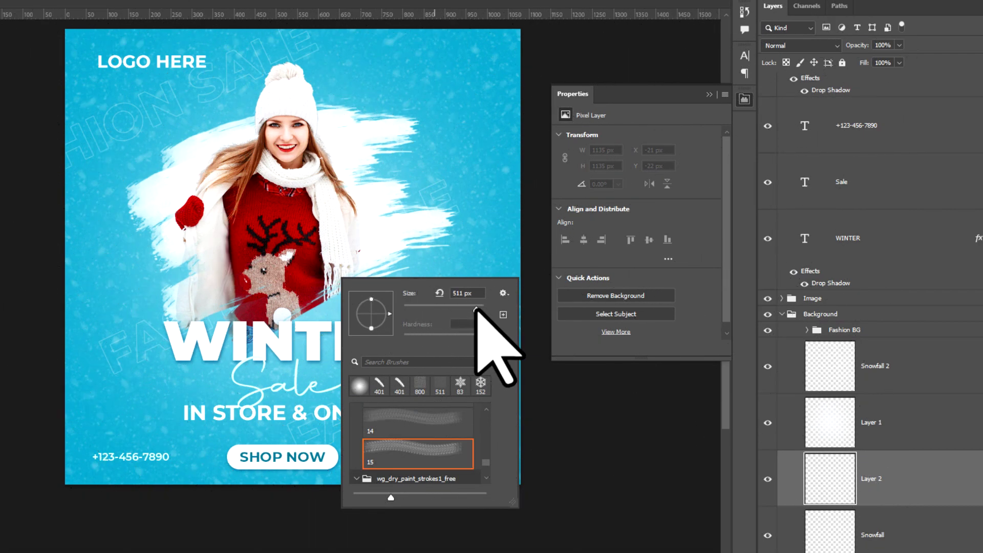
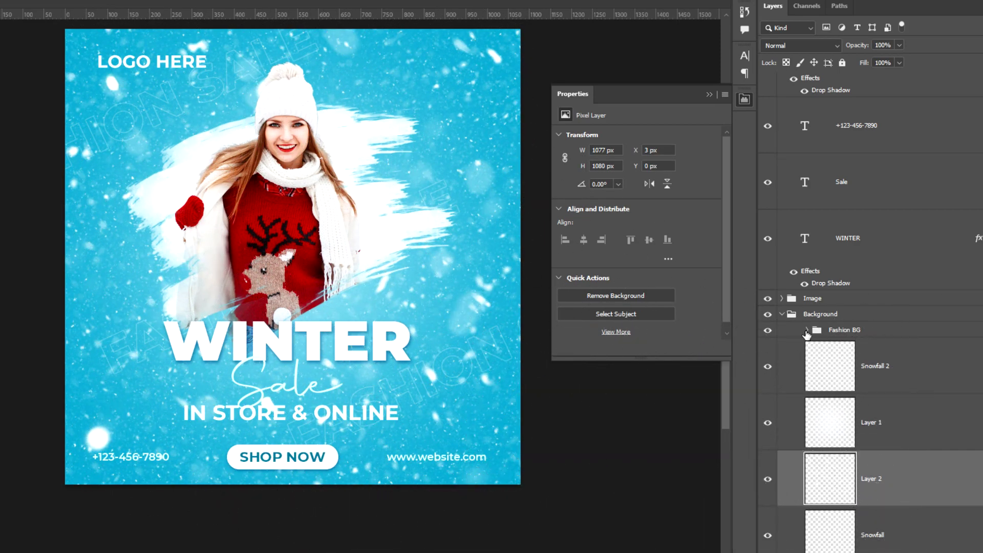
Lower Layer 2's opacity to about 80% and expand the Fashion BG group.
left_click(899, 45)
left_click_drag(901, 59, 888, 59)
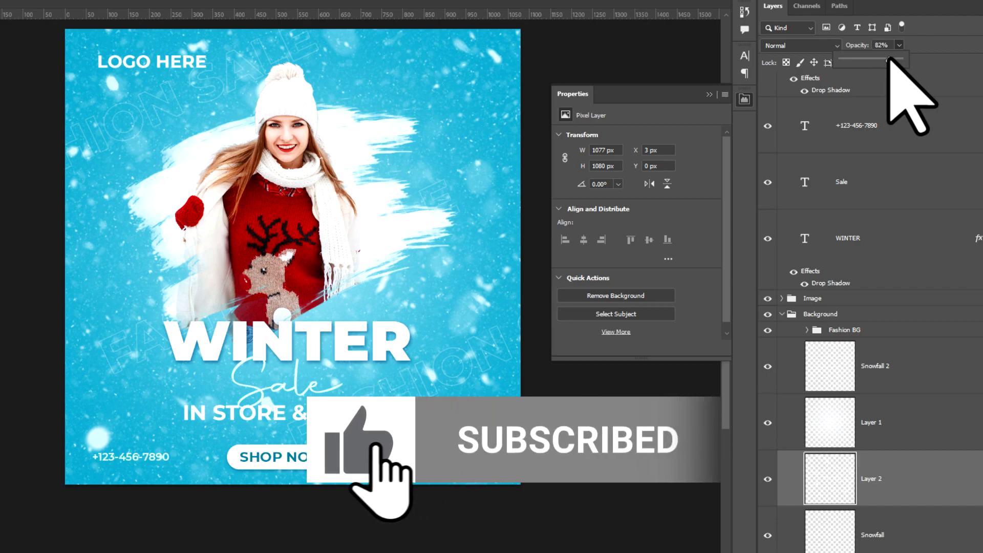
left_click(892, 441)
left_click(806, 330)
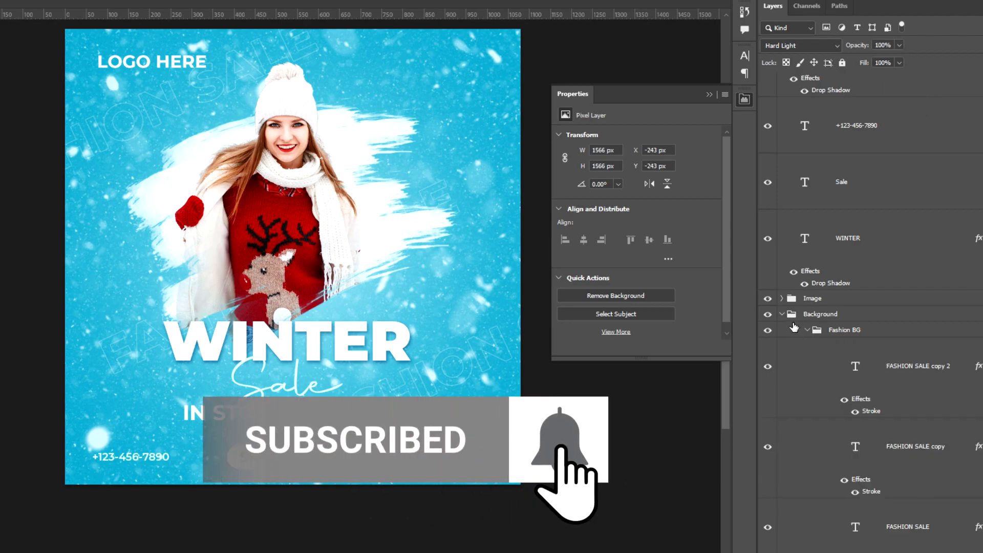
scroll(870, 307, "up", 5)
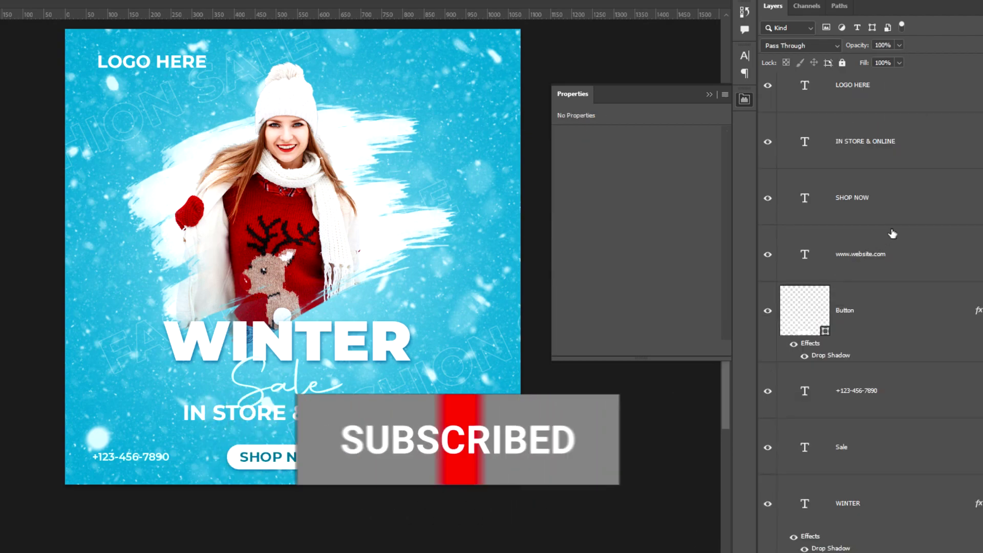
Group the SHOP NOW text and Button shape layers into a group named Button.
left_click(870, 245)
left_click(903, 324, "shift")
right_click(903, 323)
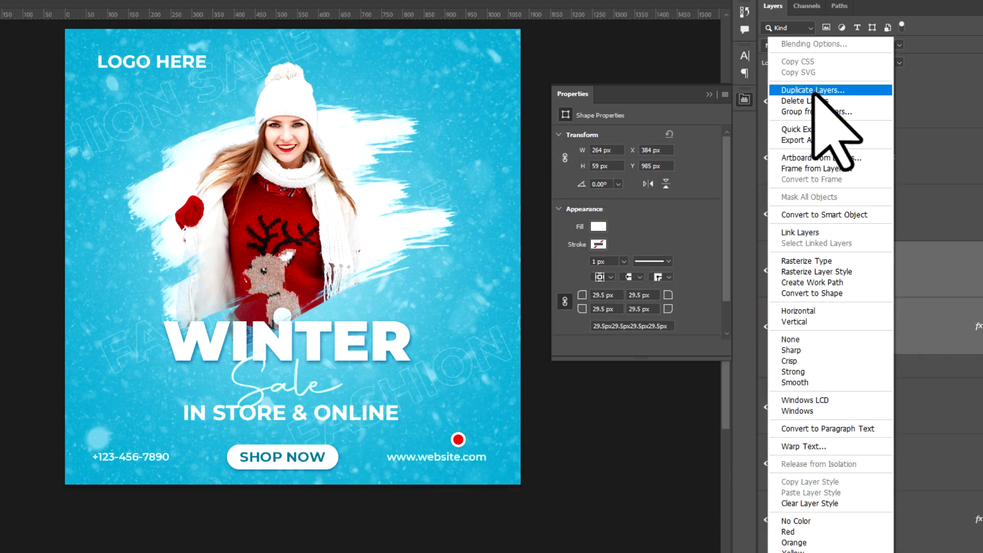
left_click(865, 113)
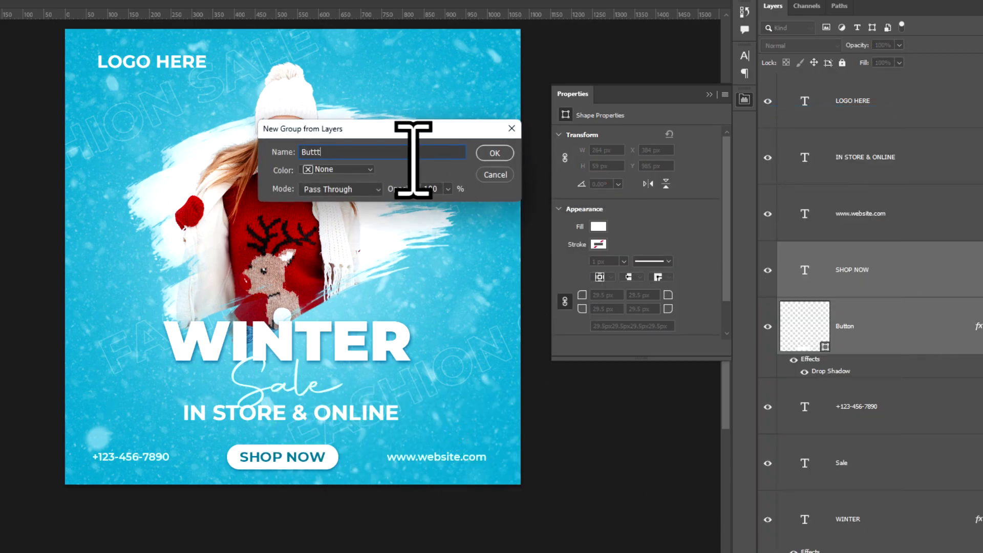
type("on")
key("Return")
Move the phone number, Sale and WINTER layers above the Button group.
mouse_move(801, 286)
left_mouse_down()
mouse_move(882, 259)
mouse_move(877, 237)
left_mouse_up()
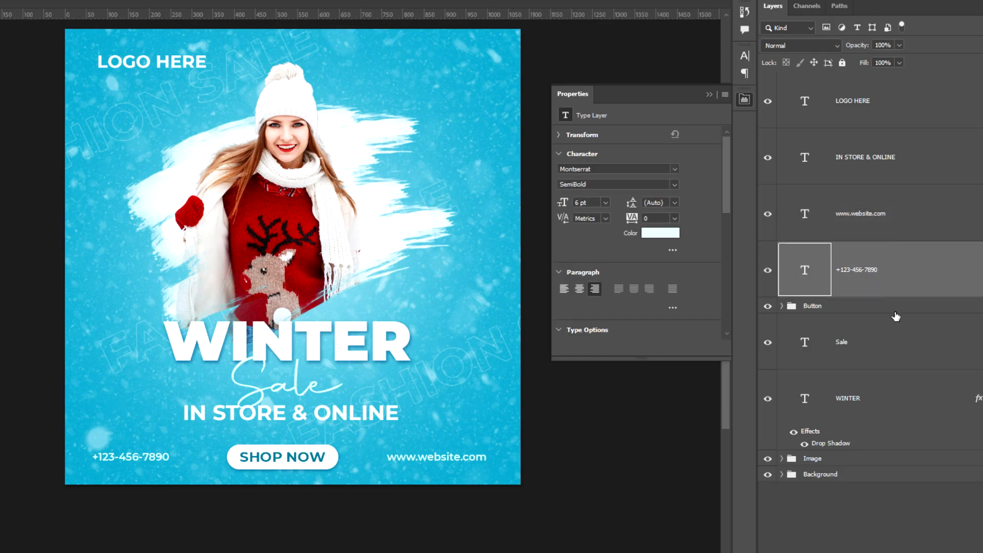
left_click(896, 347)
left_click(880, 399, "shift")
left_click_drag(868, 347, 858, 292)
Group all text layers from LOGO HERE to WINTER into a TEXT group.
left_click(856, 115, "shift")
right_click(859, 120)
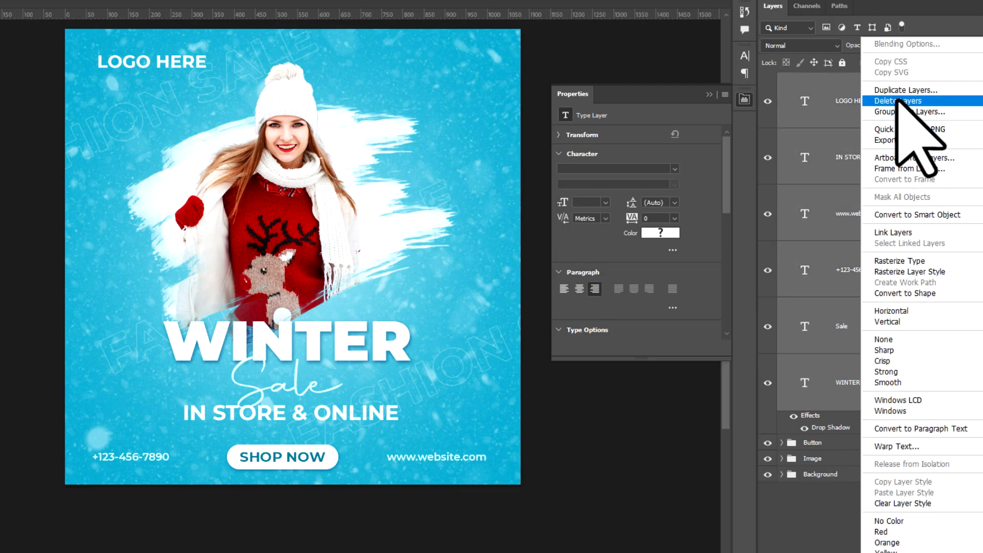
left_click(900, 114)
type("TEXT")
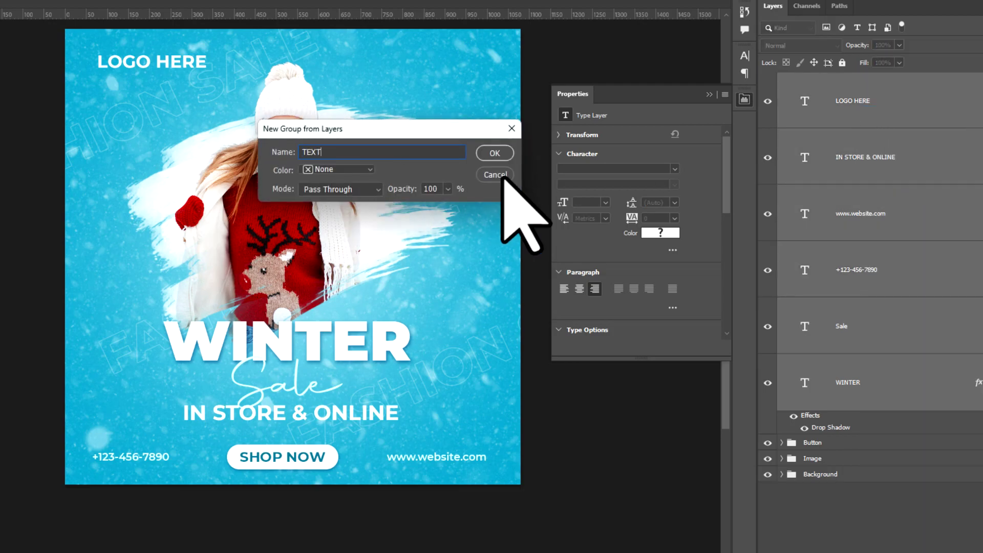
left_click(493, 154)
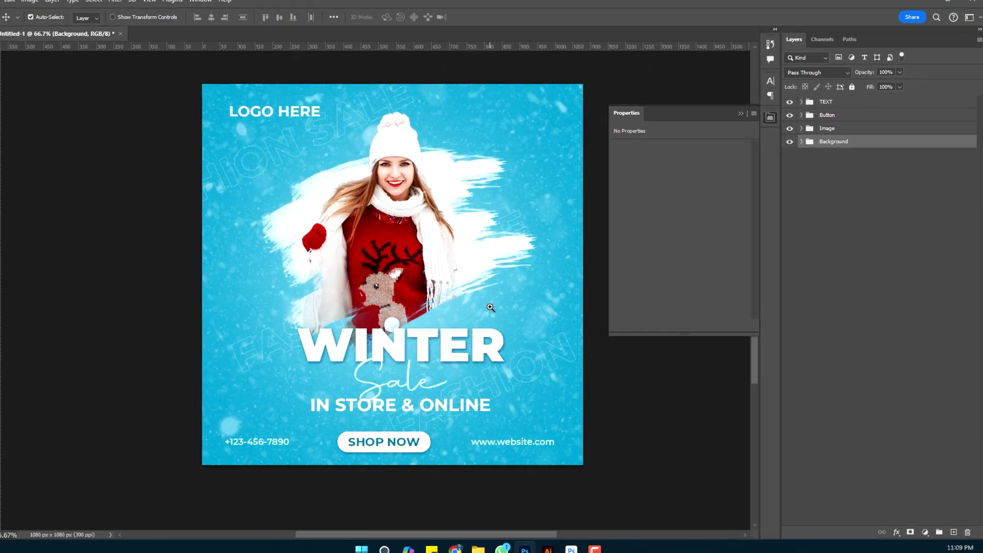
Draw a small circle right of the model with a dark teal fill.
scroll(451, 302, "up", 1)
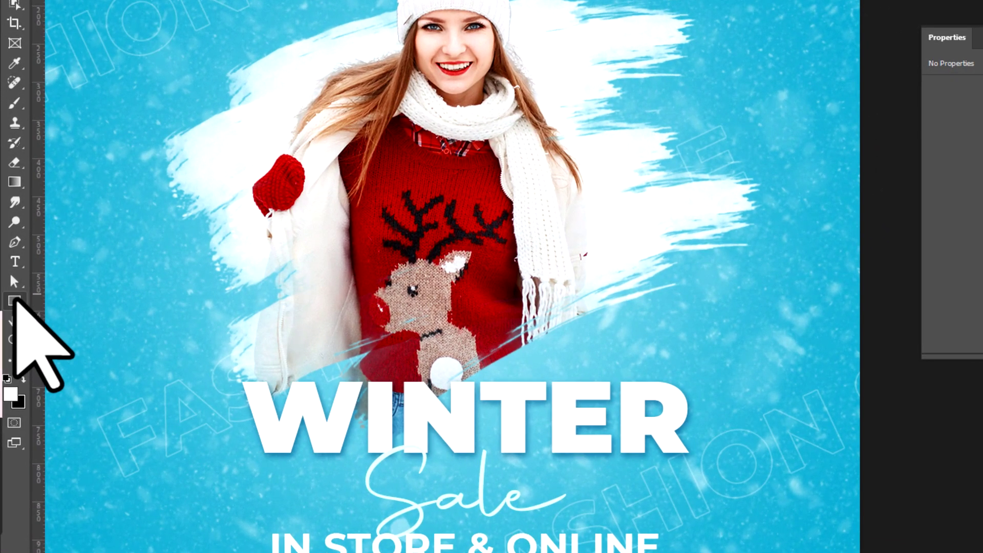
right_click(15, 302)
left_click(77, 318)
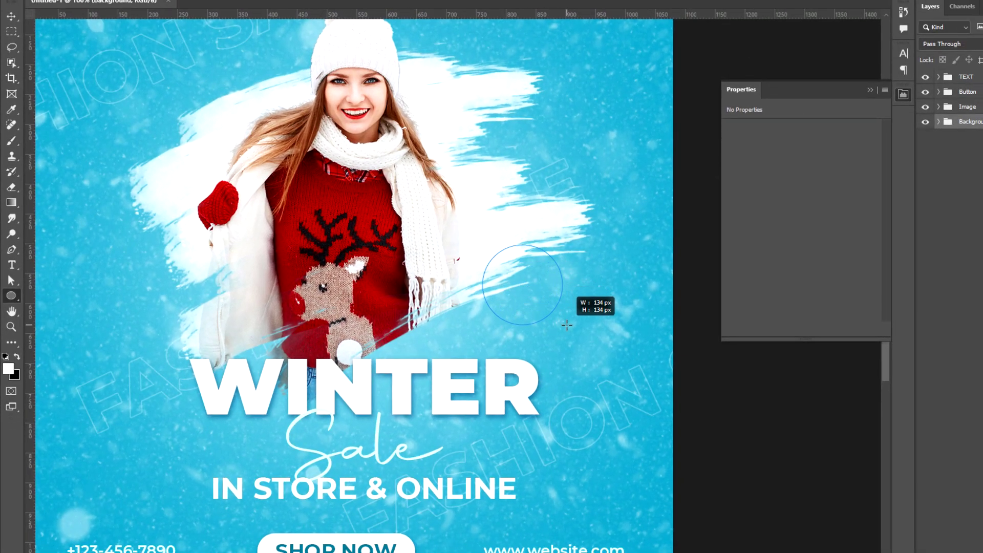
left_click_drag(567, 325, 566, 324)
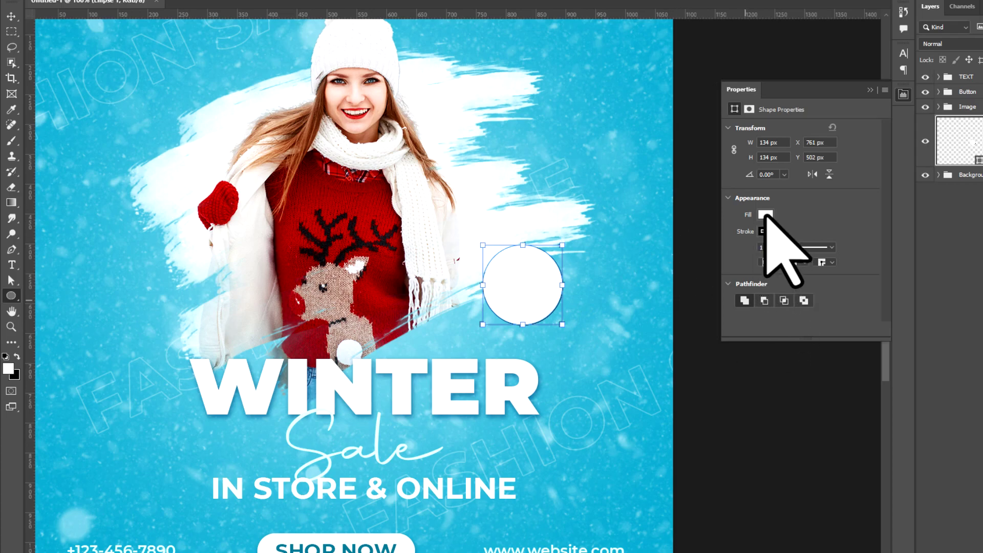
left_click(766, 214)
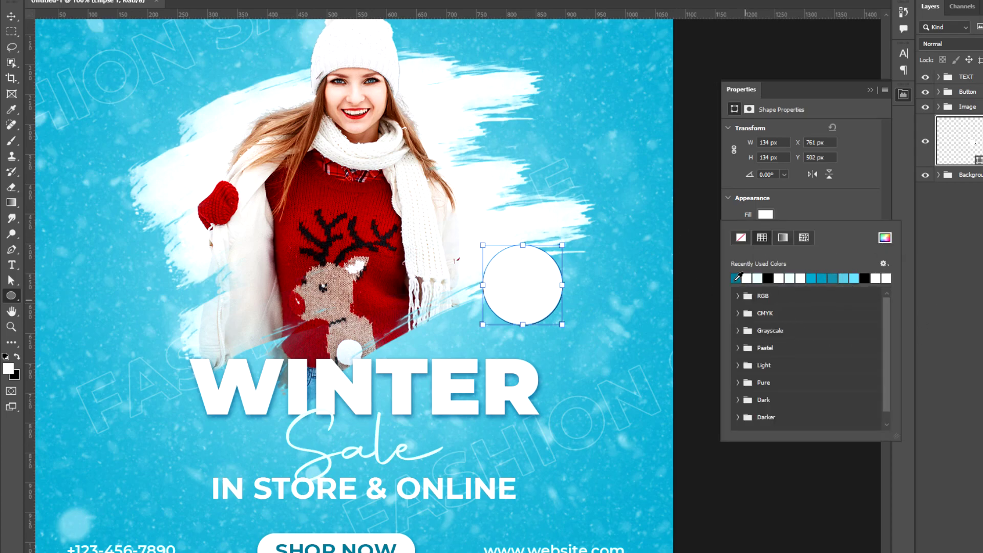
left_click(736, 278)
Move the circle layer to the top of the stack, above the TEXT group.
left_click_drag(915, 230, 751, 230)
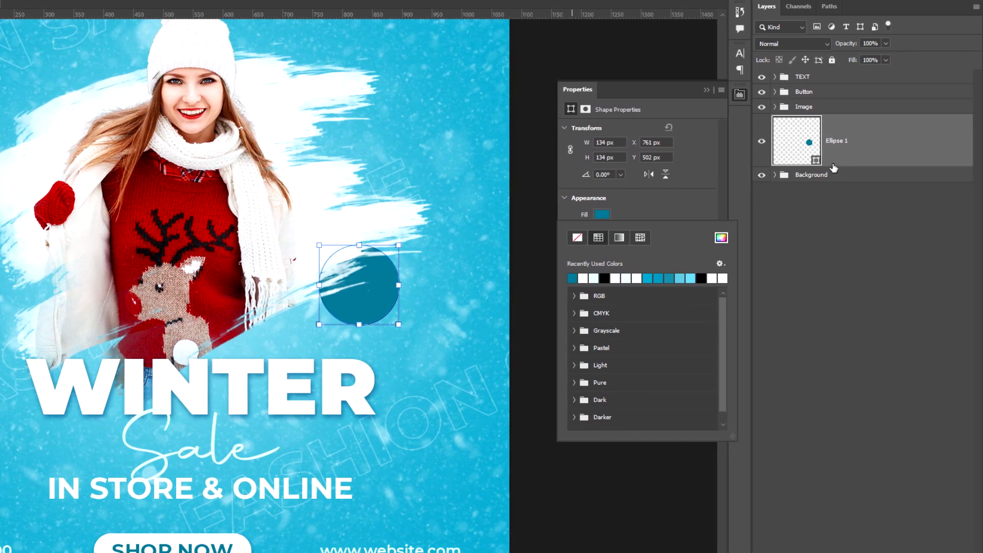
left_click_drag(852, 149, 876, 81)
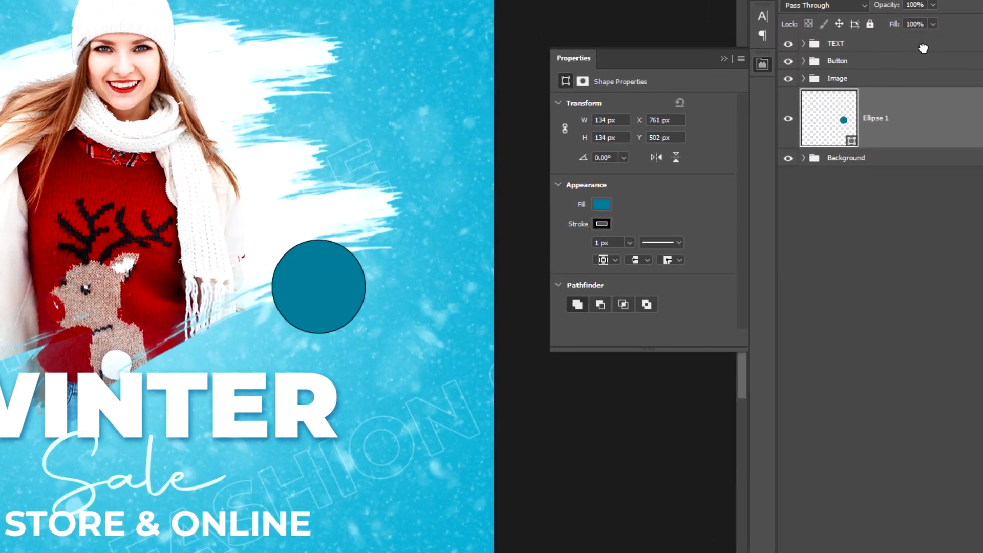
left_click_drag(923, 48, 923, 48)
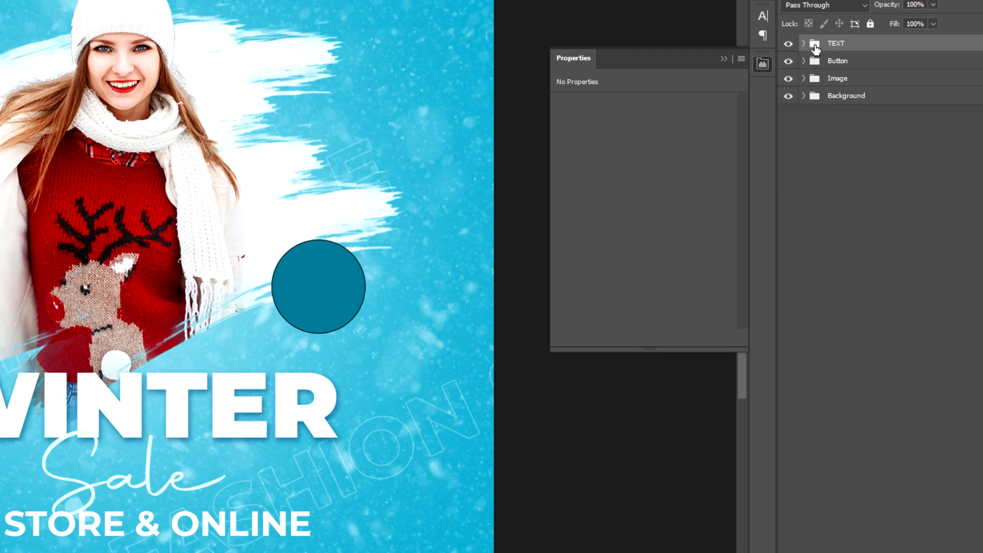
left_click(803, 43)
mouse_move(841, 68)
left_mouse_down()
mouse_move(935, 53)
mouse_move(934, 36)
left_mouse_up()
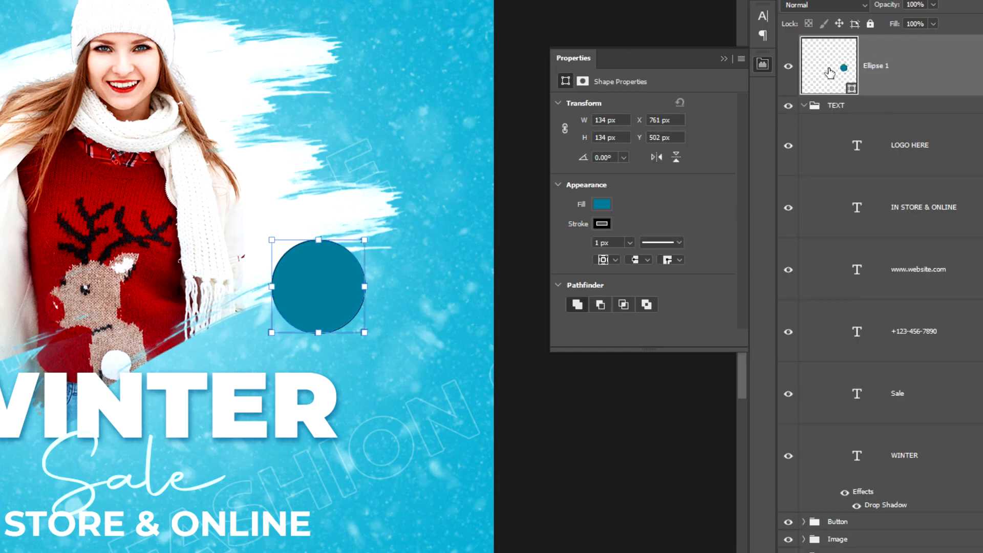
Give the circle a white 6 px stroke aligned outside its edge.
left_click(601, 223)
left_click(572, 251)
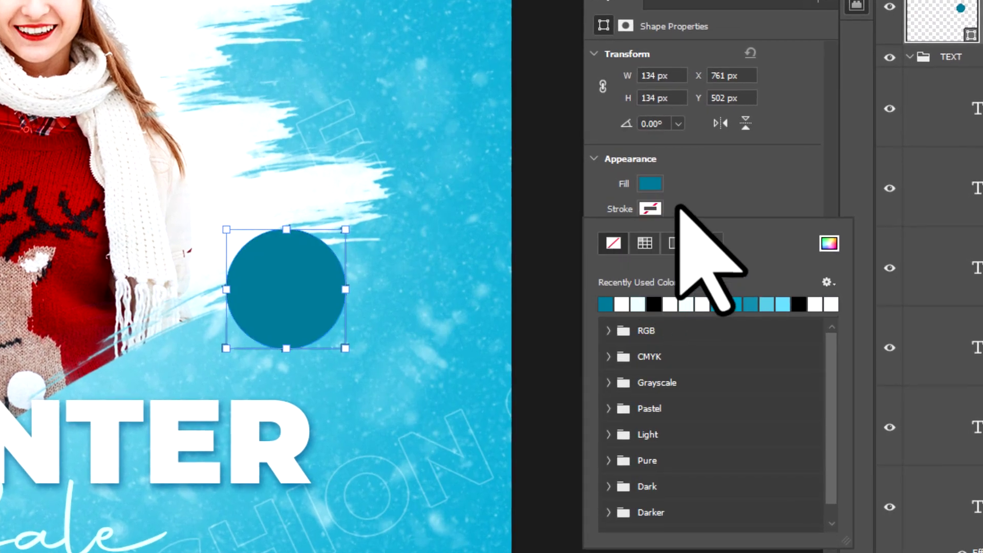
left_click(659, 215)
left_click(622, 304)
key("Return")
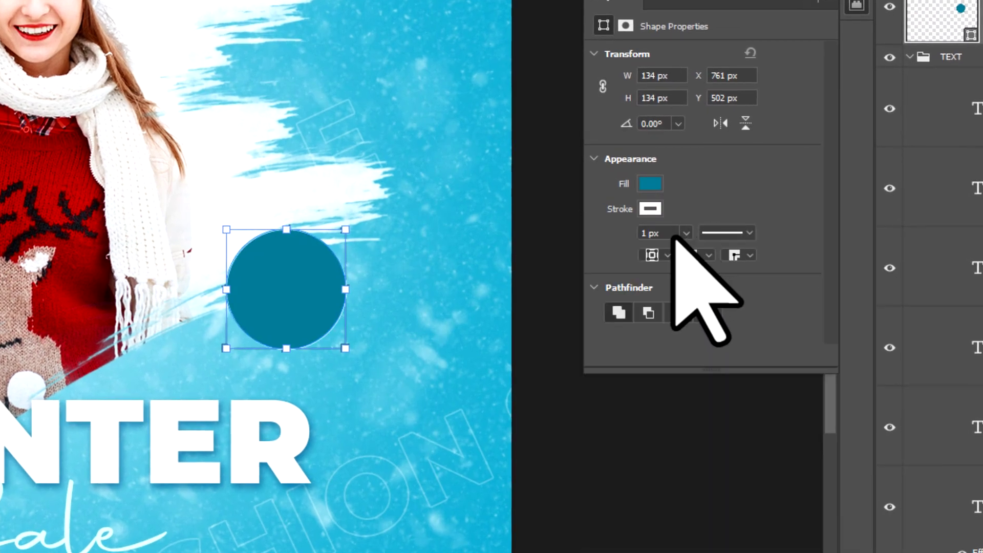
left_click(676, 235)
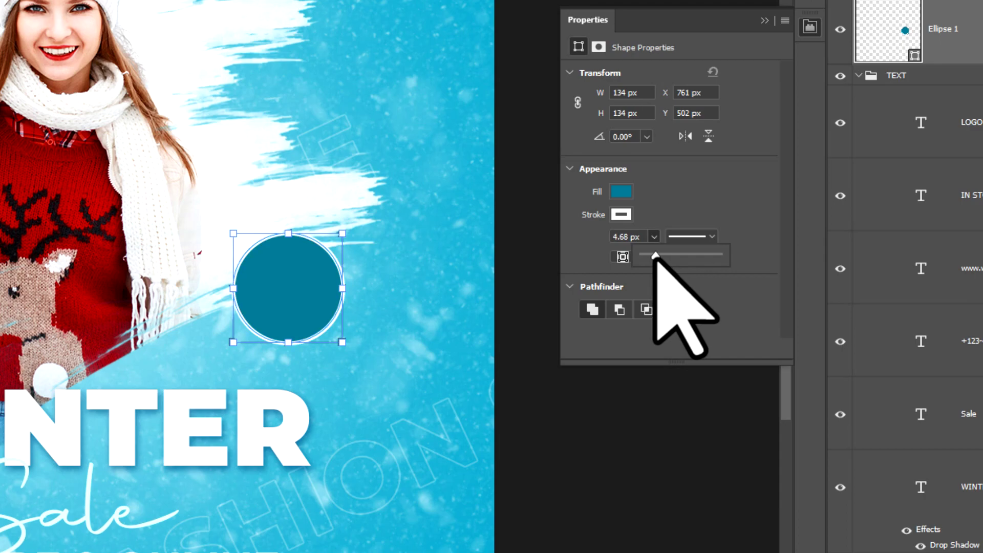
left_click(666, 282)
left_click(636, 257)
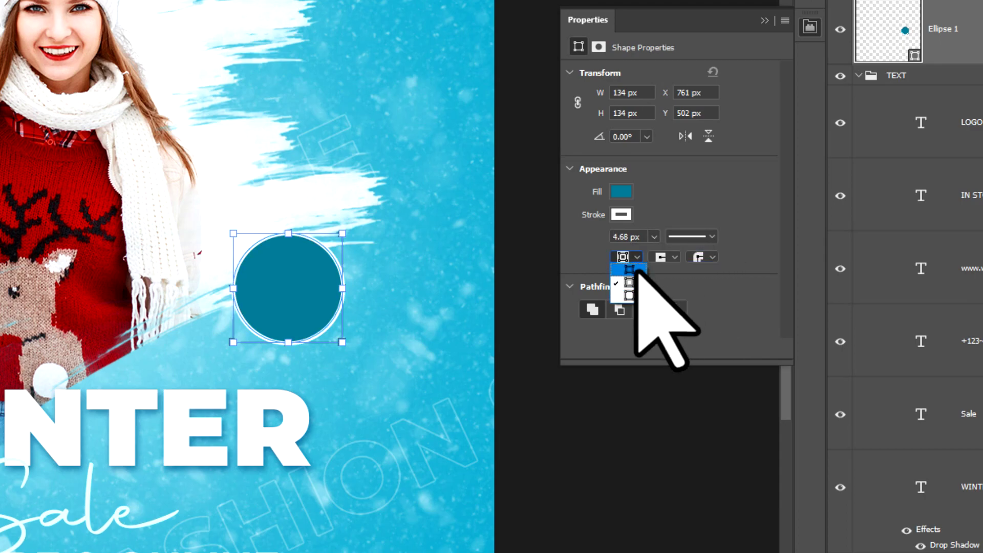
left_click(629, 295)
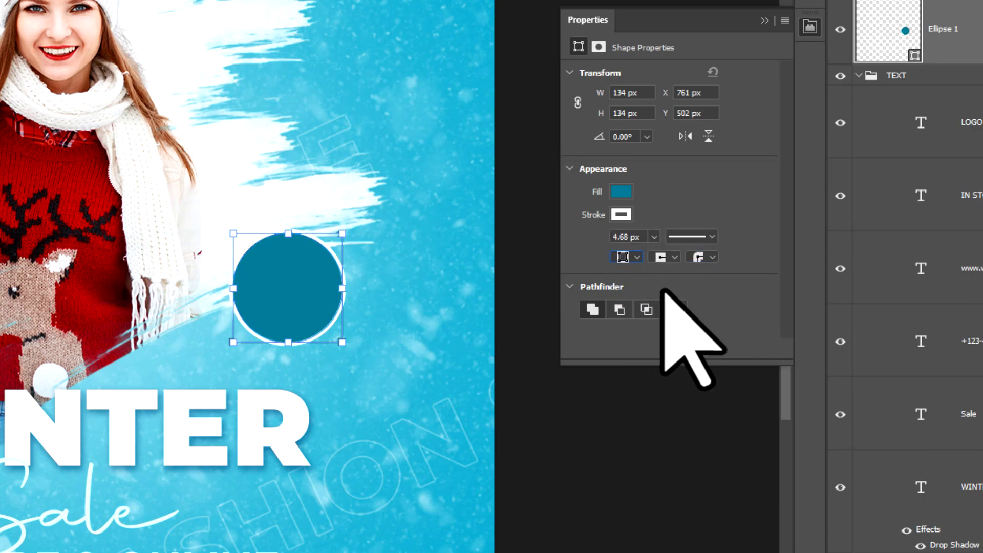
double_click(640, 236)
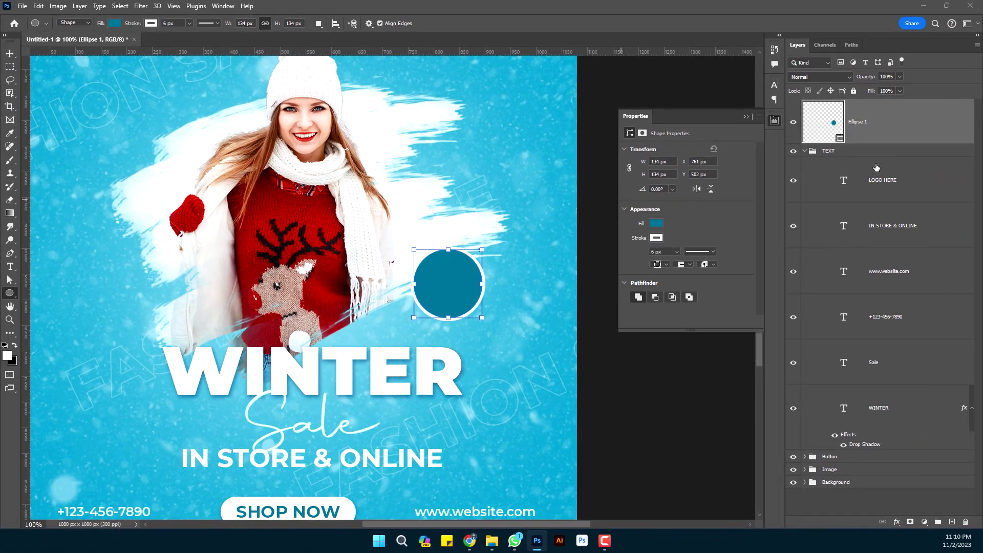
Add a new top text layer reading 'UPTO 50% OFF'.
left_click(876, 167)
left_click(876, 123)
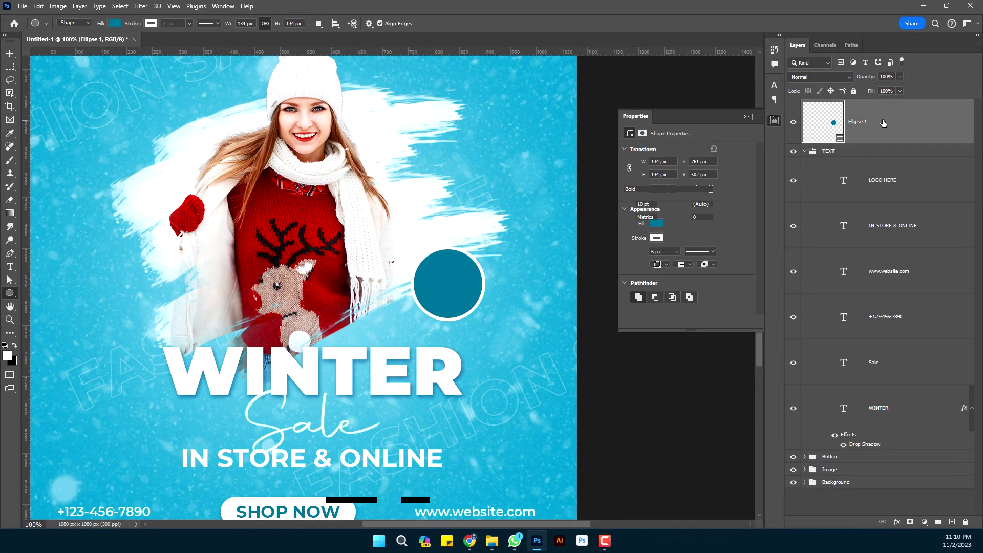
left_click(9, 266)
left_click(481, 122)
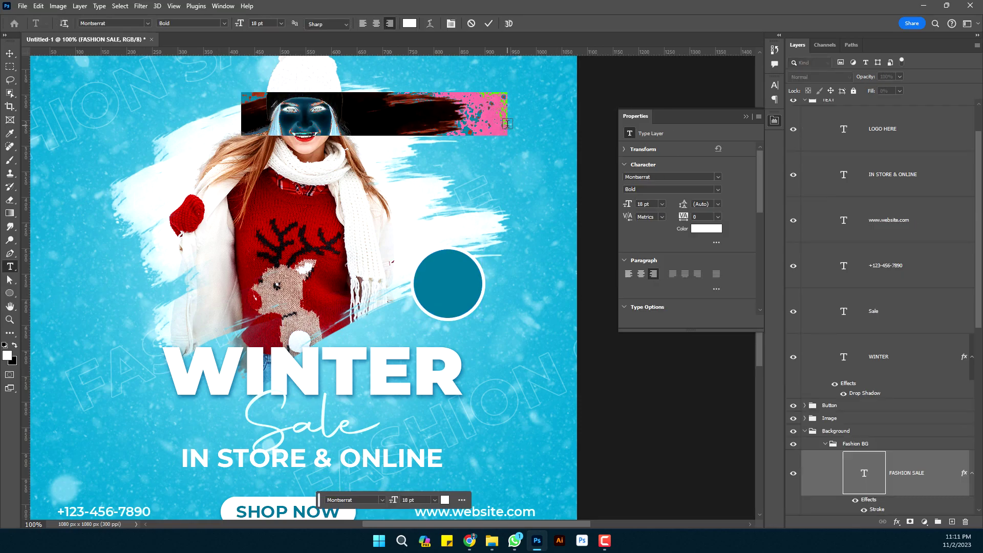
left_click_drag(905, 225, 870, 102)
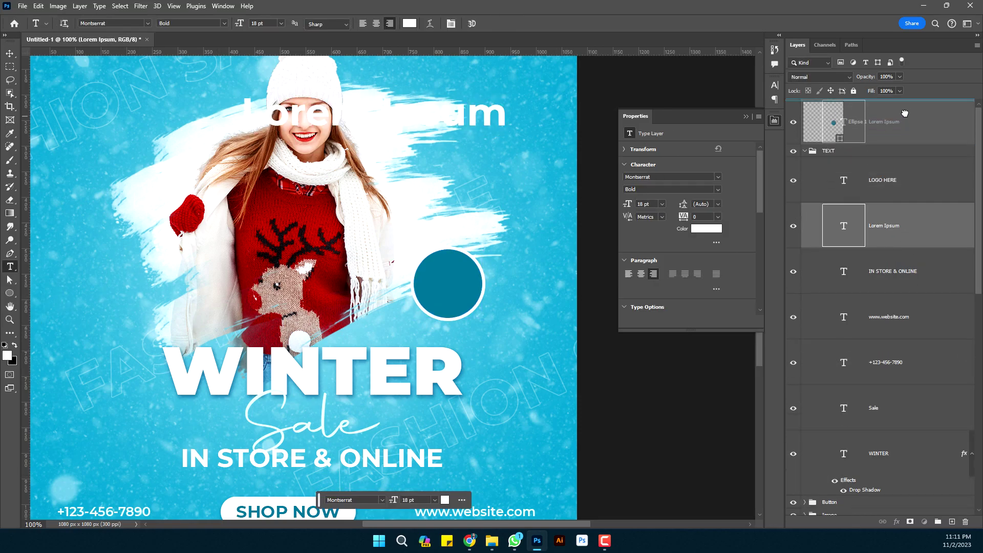
left_click(805, 197)
double_click(823, 122)
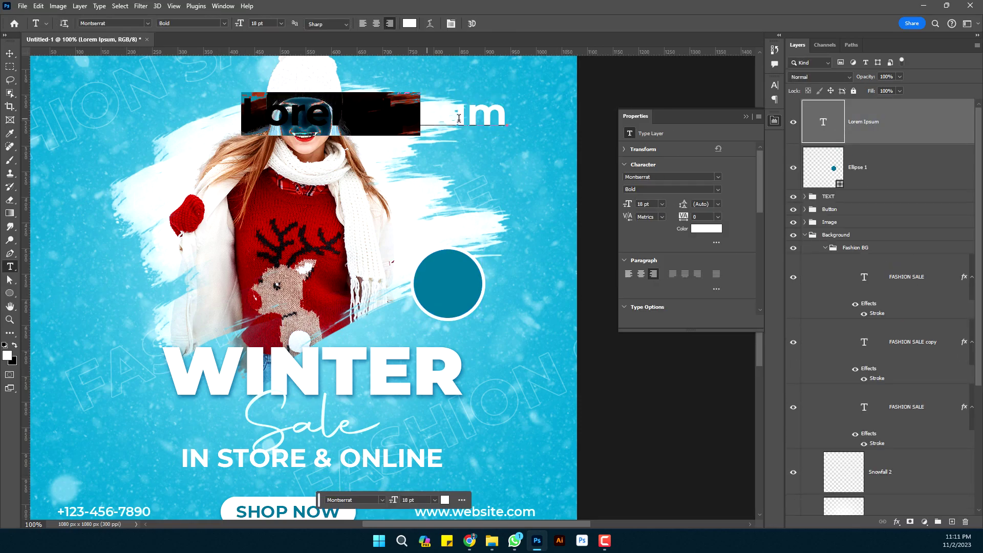
type("UP TO")
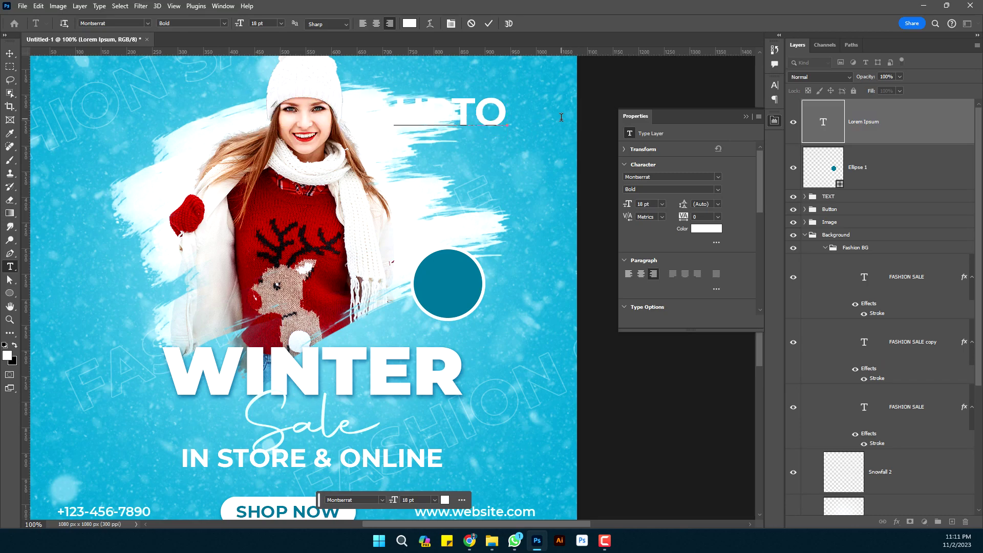
key("ctrl+a")
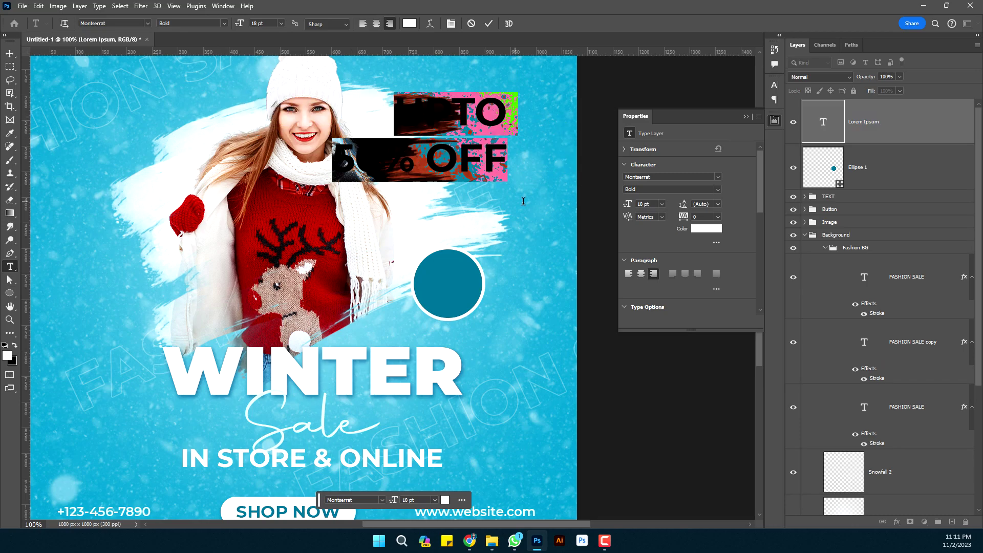
Move the offer text onto the teal circle and set it to 6 pt.
left_click_drag(459, 200, 485, 342)
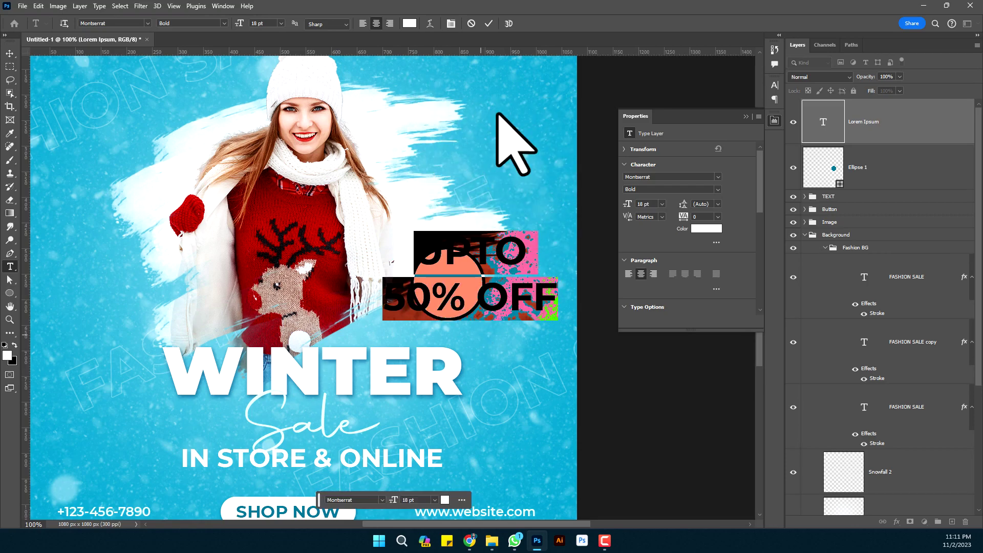
left_click(662, 204)
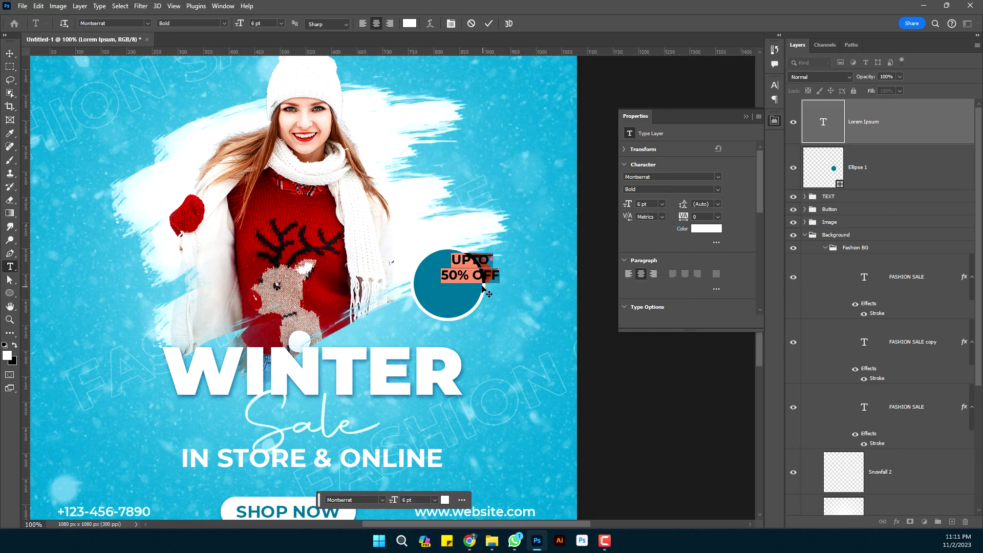
left_click(453, 307)
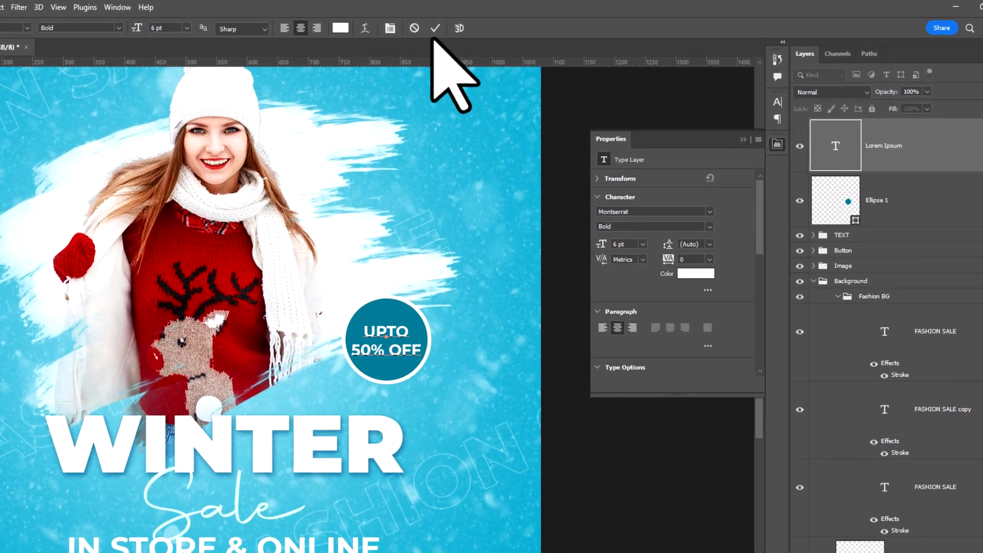
left_click(435, 29)
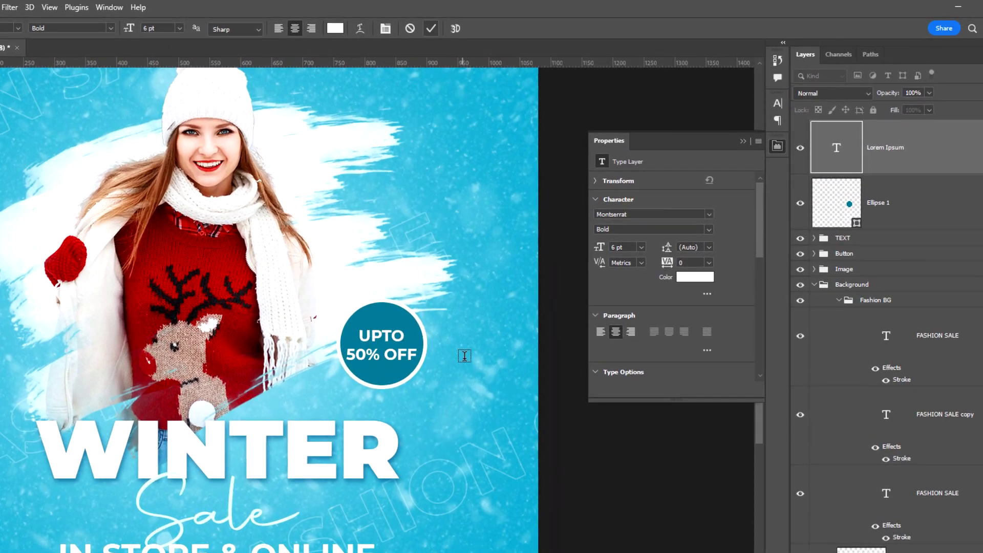
Put OFF on its own third line and enlarge the 50% line to 10 pt.
left_click(393, 354)
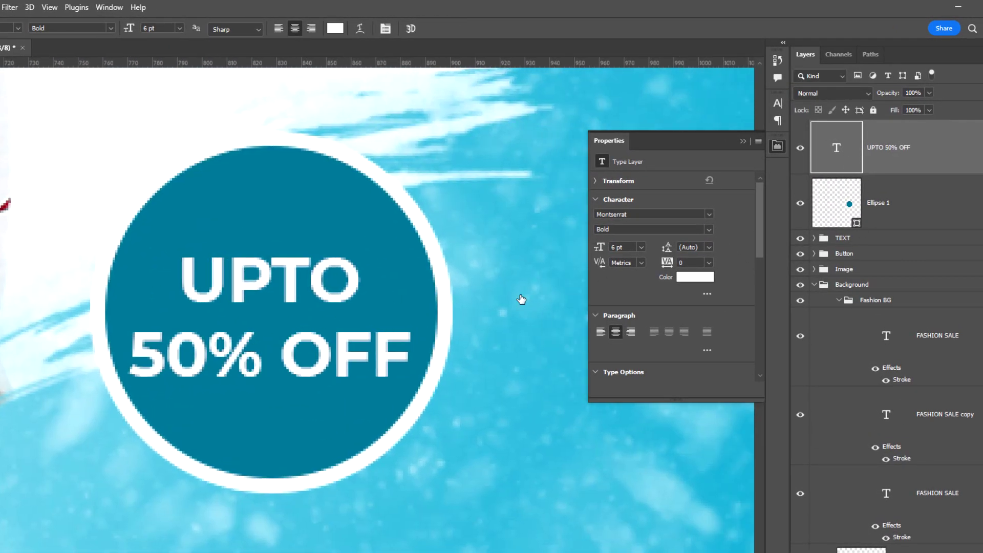
key("BackSpace")
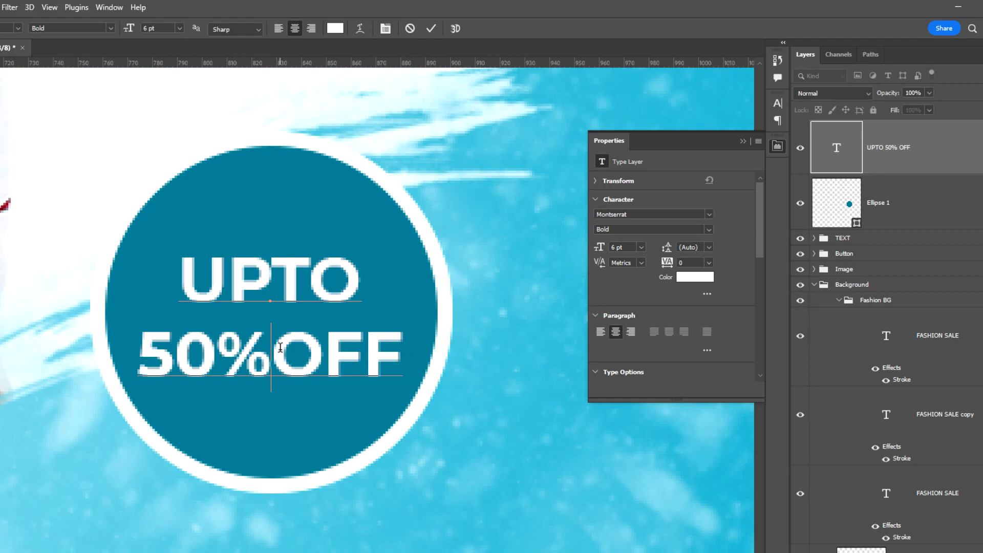
key("Return")
double_click(198, 367)
left_click(641, 248)
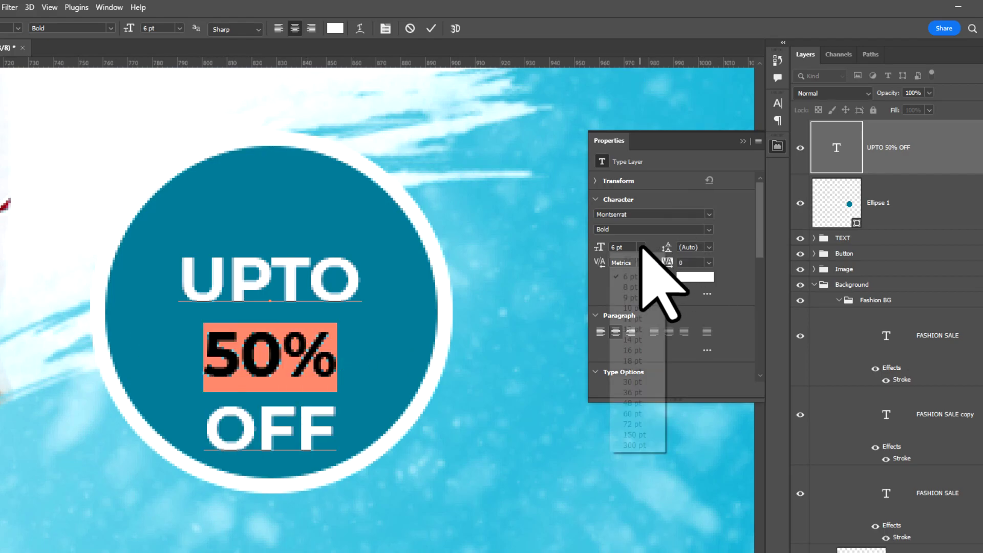
left_click(636, 307)
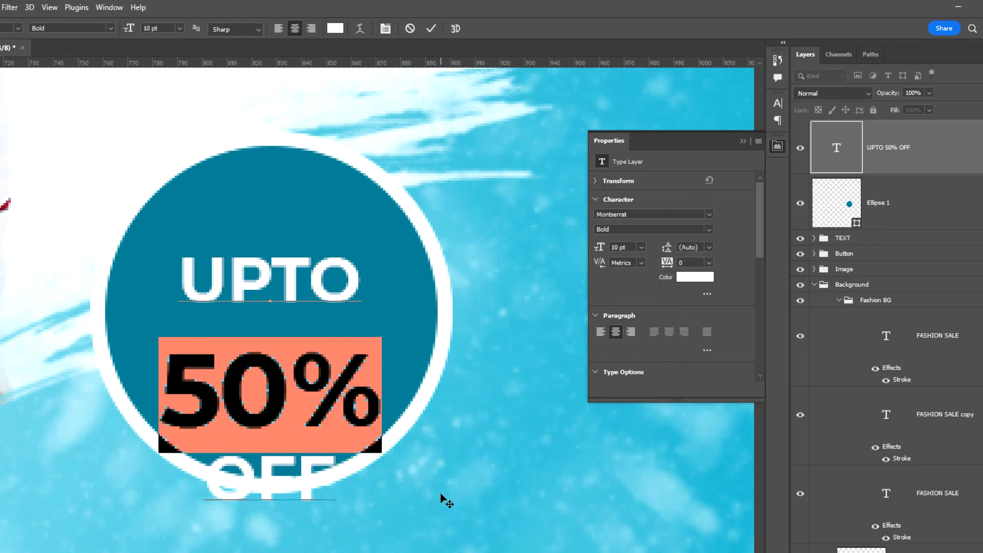
Tighten the line spacing, commit the text, and centre it in the circle.
left_click_drag(162, 335, 379, 348)
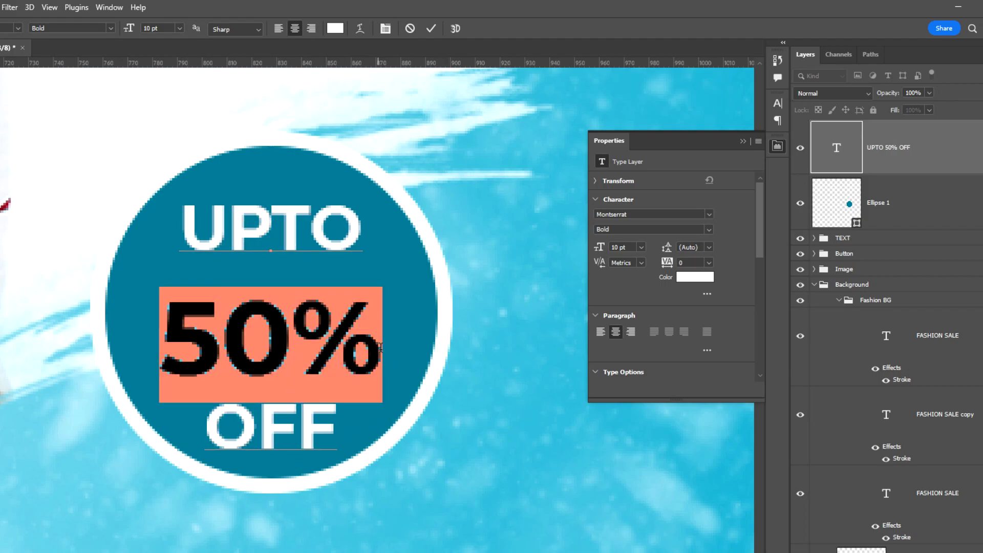
left_click(708, 247)
left_click_drag(669, 248, 666, 248)
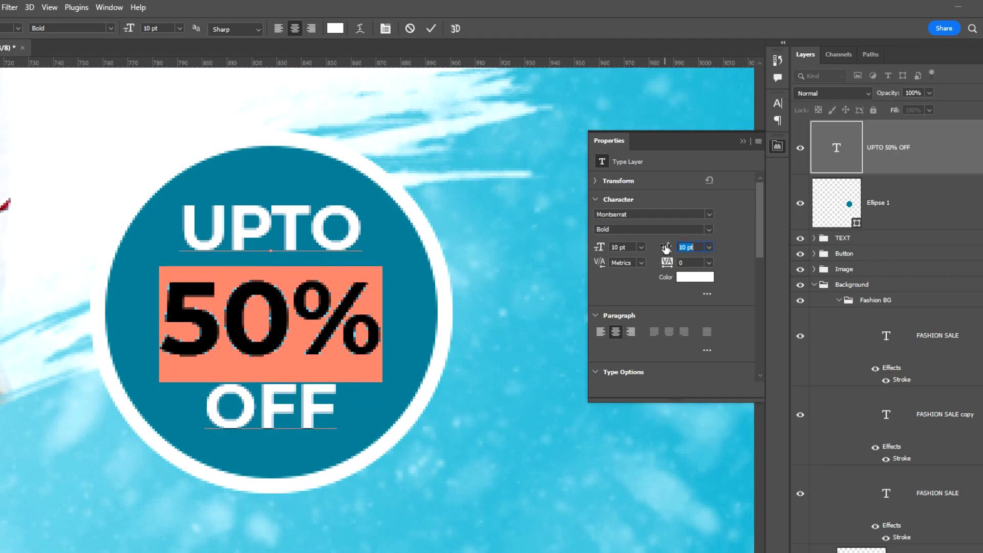
left_click(430, 29)
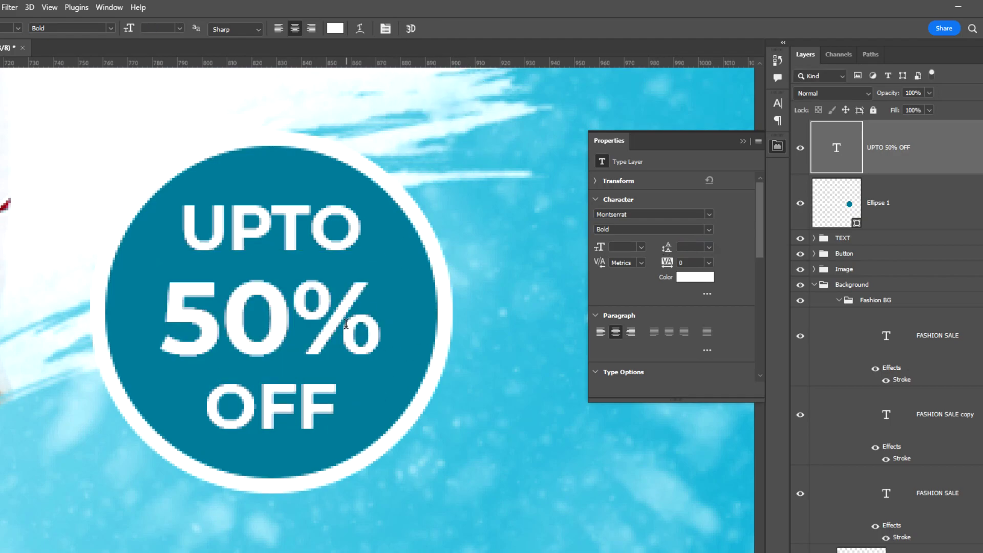
key("v")
left_click_drag(205, 241, 205, 241)
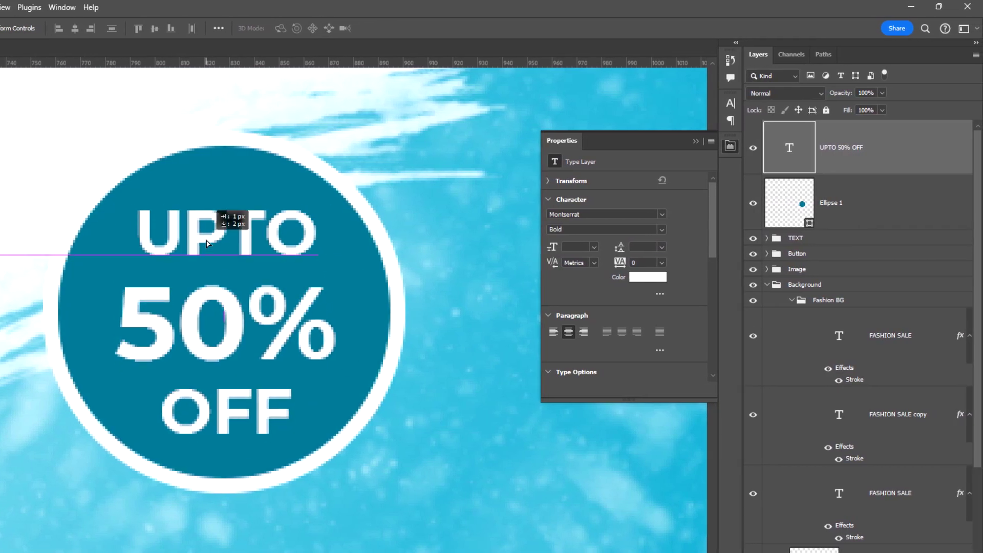
Group the offer text and Ellipse 1 into a group named OFFER.
left_click(928, 187, "shift")
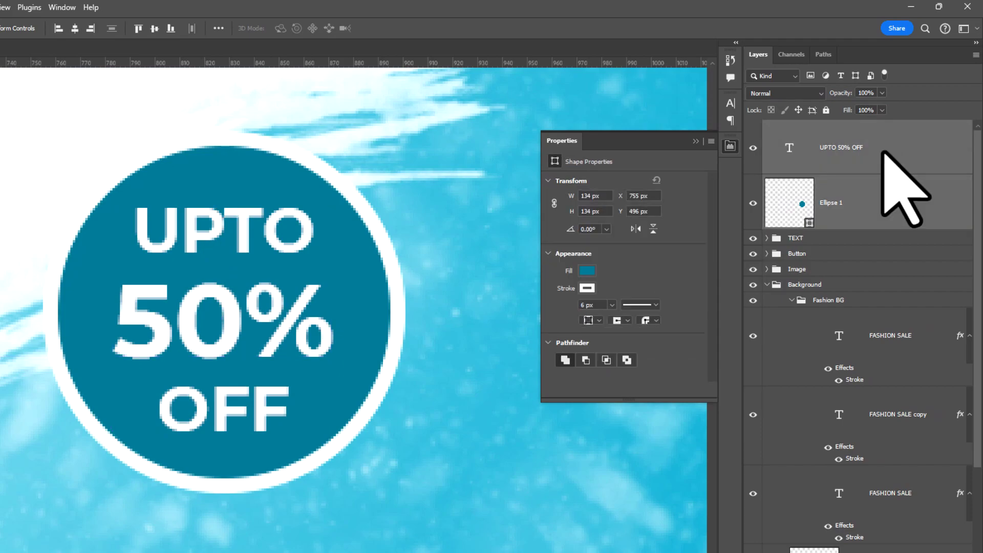
right_click(891, 154)
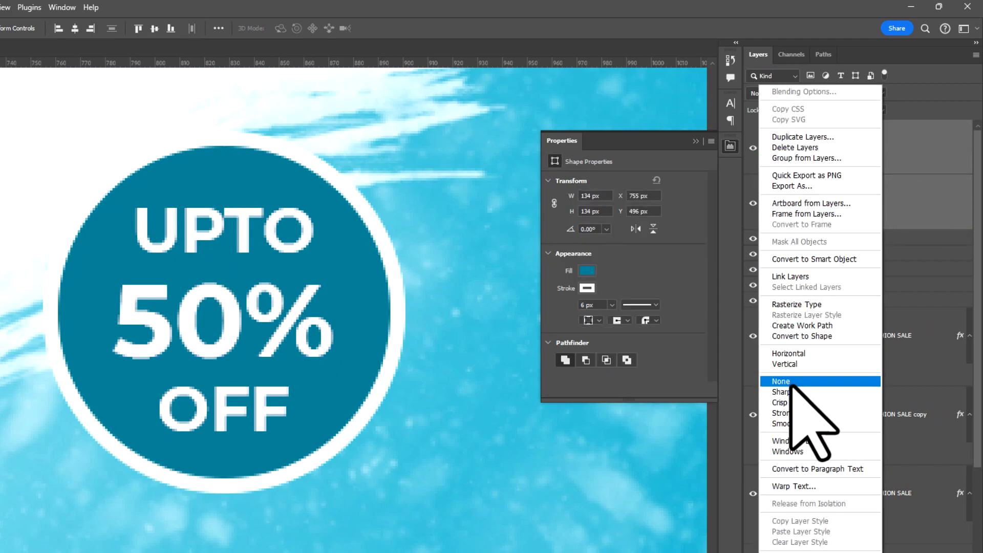
left_click(803, 157)
type("OFFER")
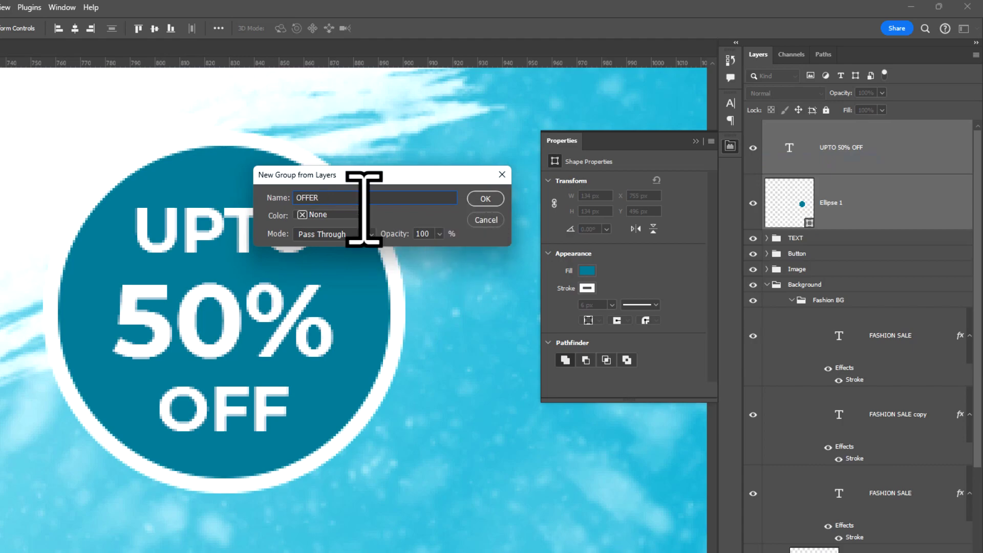
left_click(496, 199)
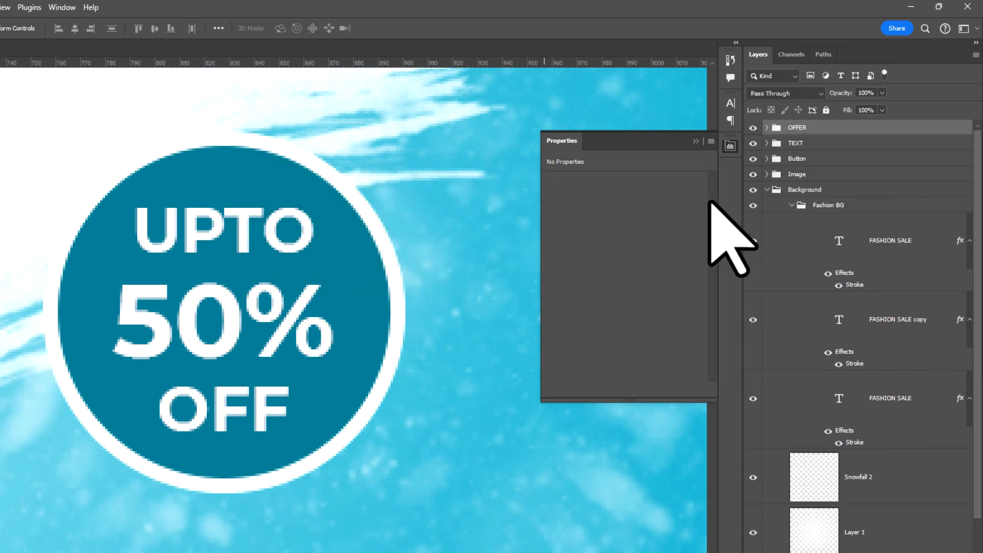
right_click(863, 131)
key("Escape")
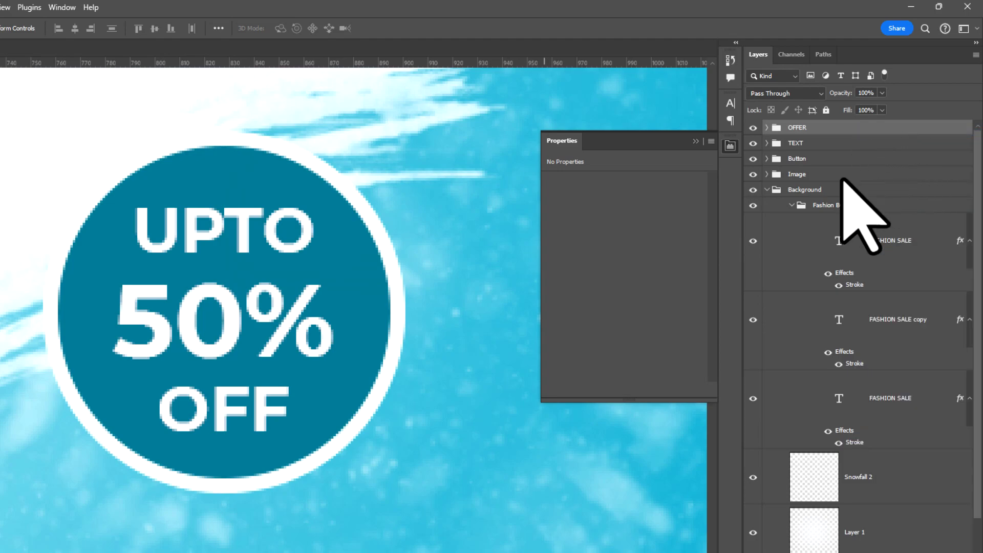
Add a drop shadow to OFFER with a larger size and slightly lower opacity.
left_click(412, 440)
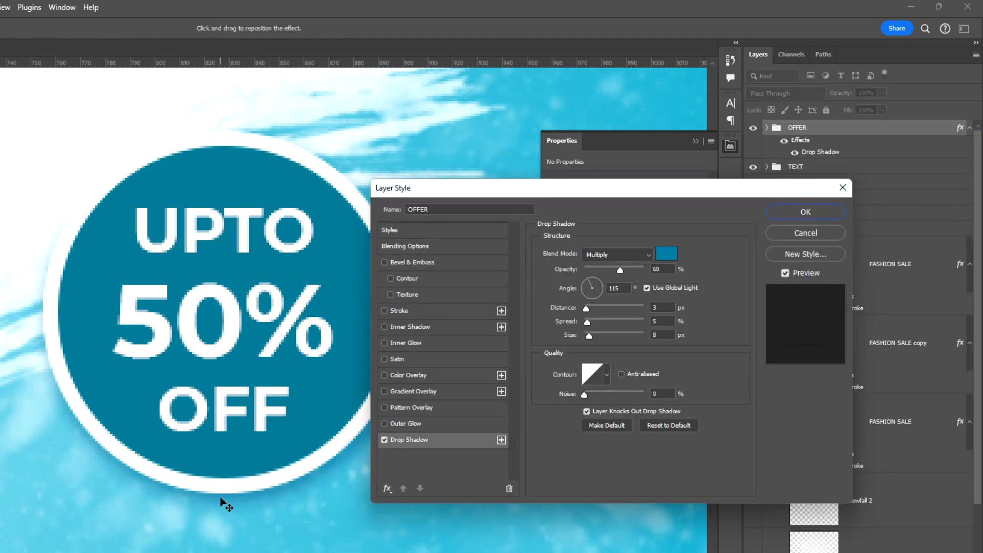
left_click_drag(589, 336, 589, 309)
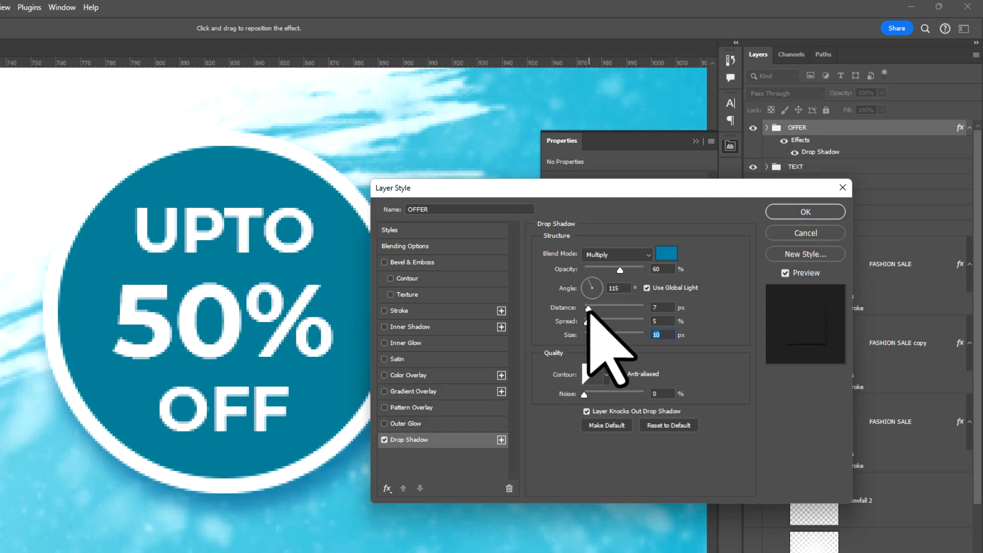
left_click_drag(620, 269, 616, 269)
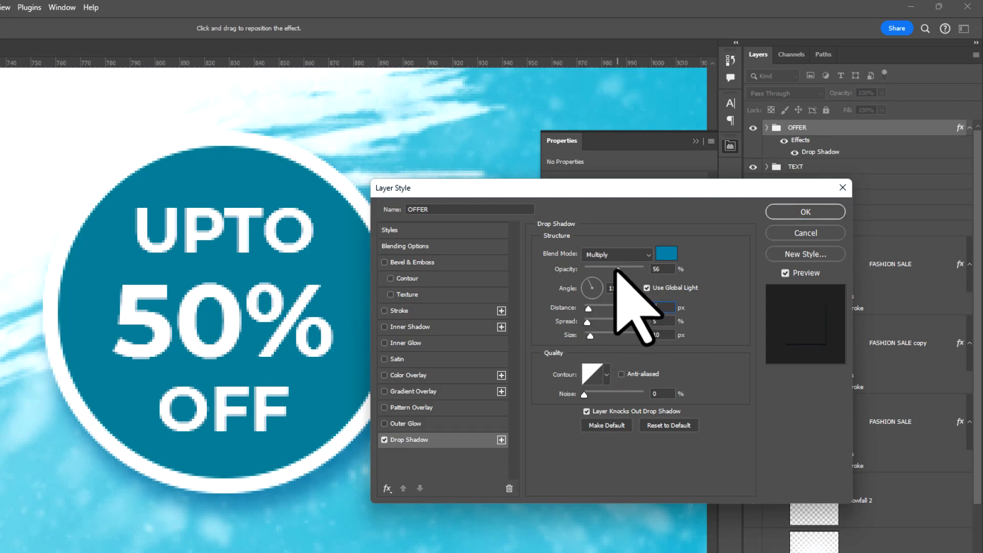
left_click(783, 212)
scroll(455, 313, "down", 3)
scroll(455, 312, "down", 3)
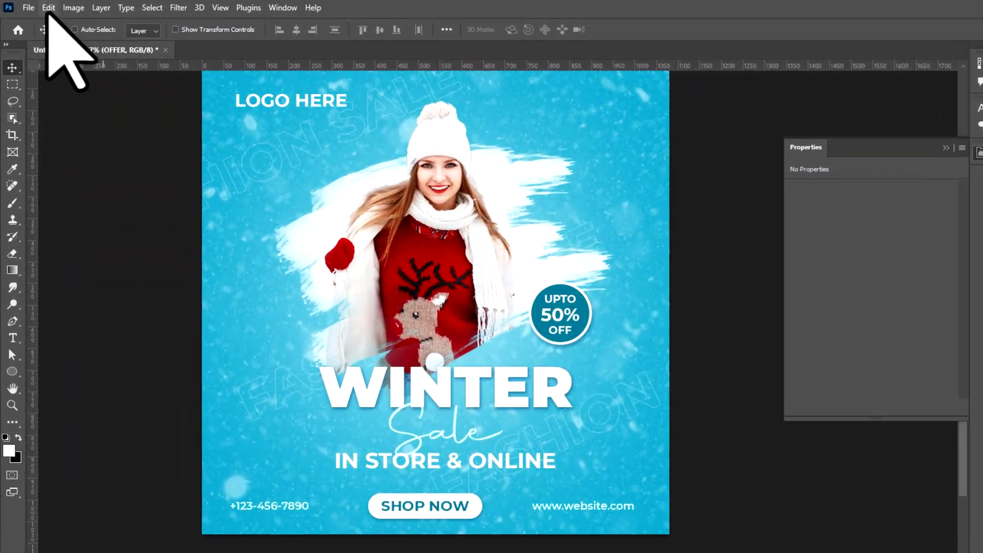
Scale the OFFER badge up about 1.5× with Edit > Transform > Scale, keeping it beside the model.
left_click(27, 6)
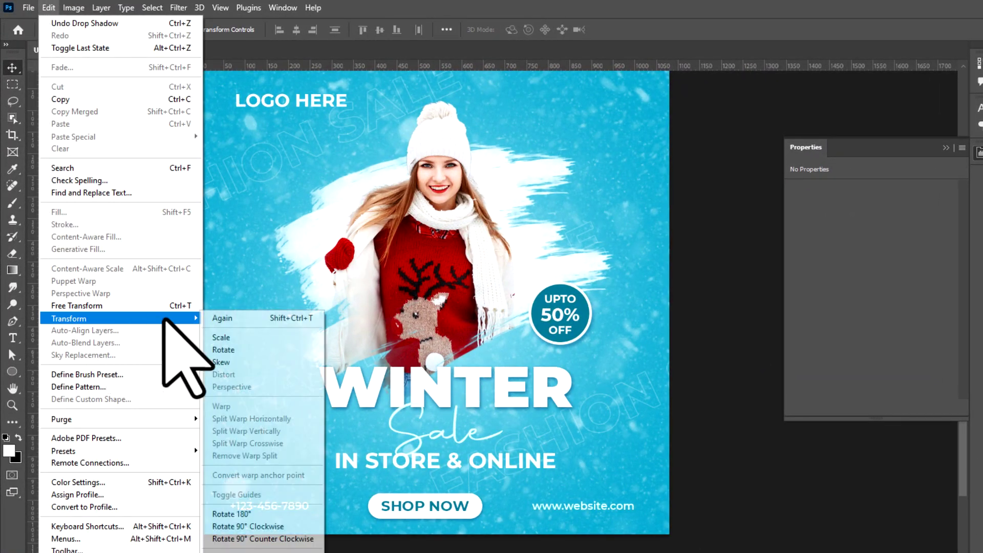
left_click(236, 338)
left_click_drag(591, 281, 621, 257)
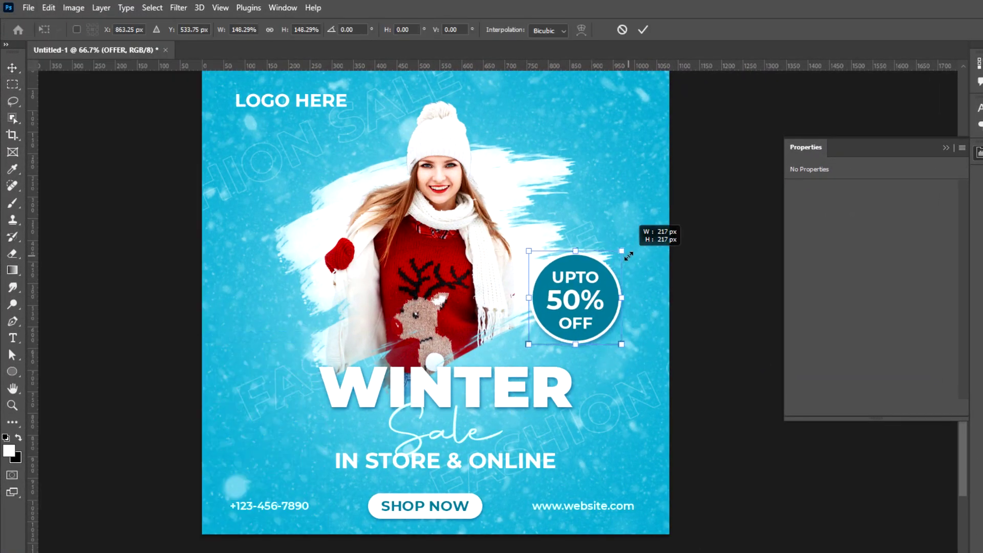
left_click_drag(580, 321, 583, 313)
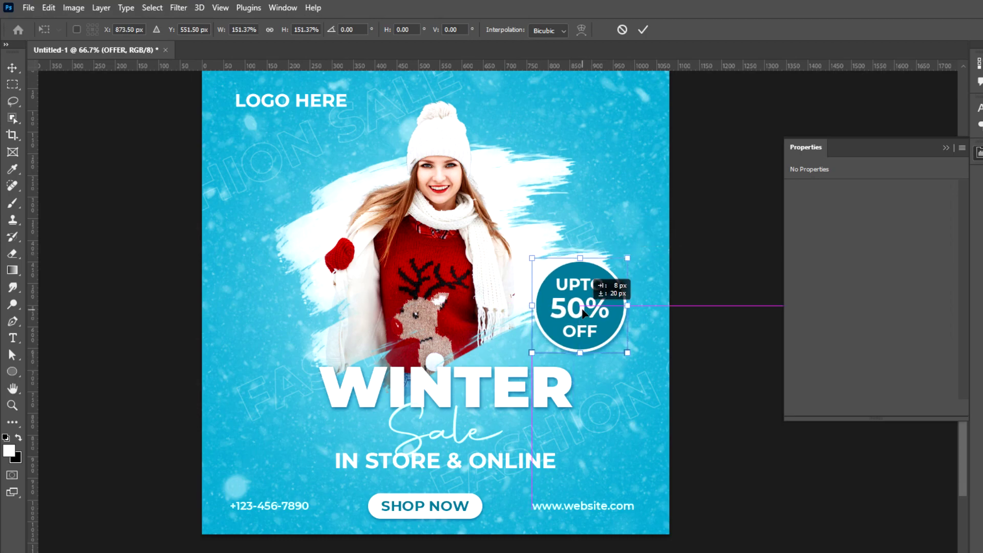
key("Return")
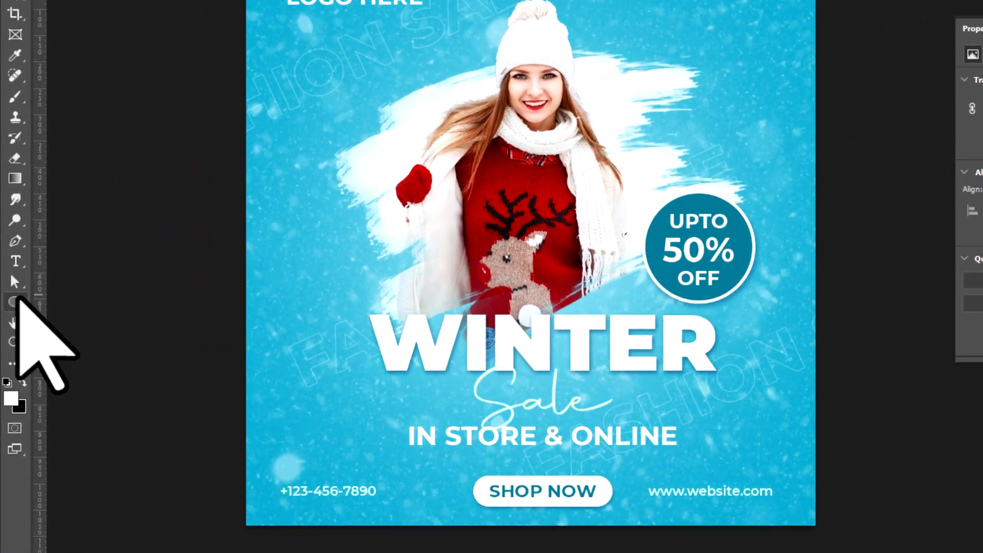
Draw a small white dot with no outline on the left background.
right_click(9, 293)
left_click(77, 317)
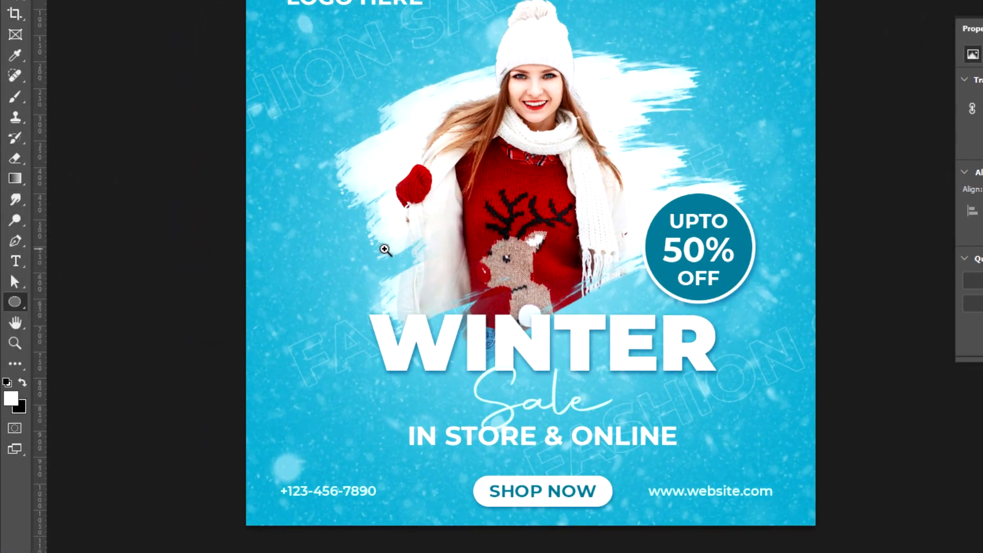
scroll(378, 245, "up", 5)
left_click_drag(178, 225, 201, 248)
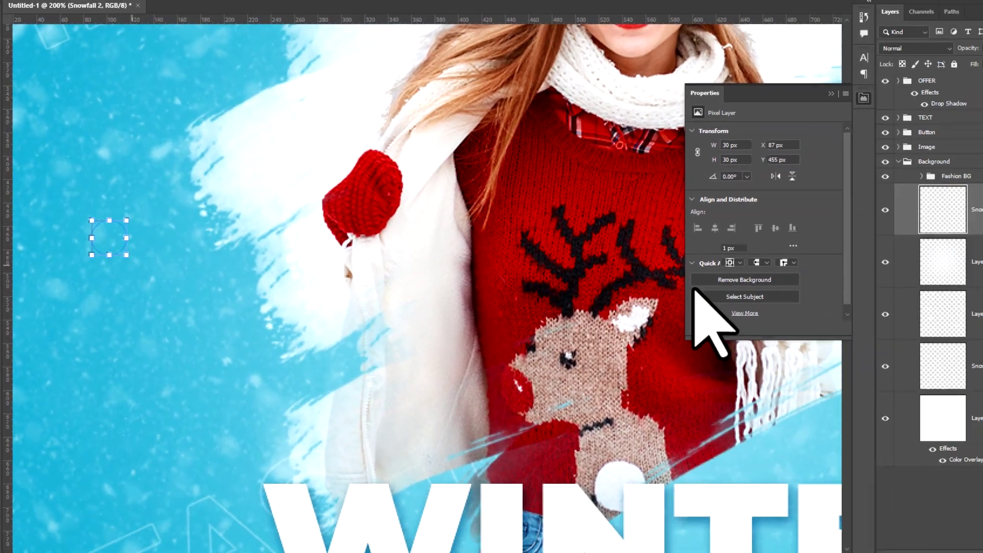
left_click(725, 232)
left_click(703, 256)
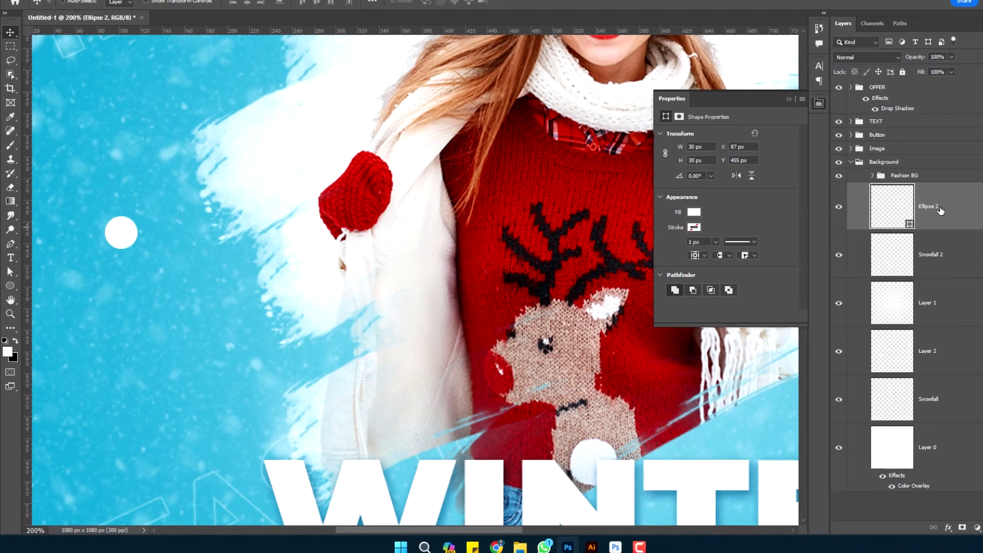
Duplicate the dot twice, stacking the copies below it in a column.
right_click(904, 200)
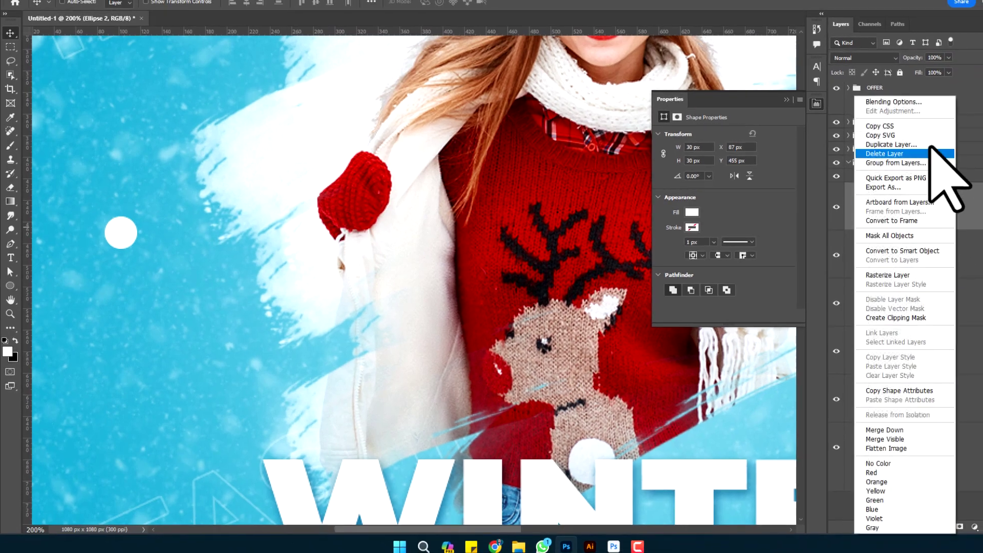
left_click(927, 141)
left_click(607, 134)
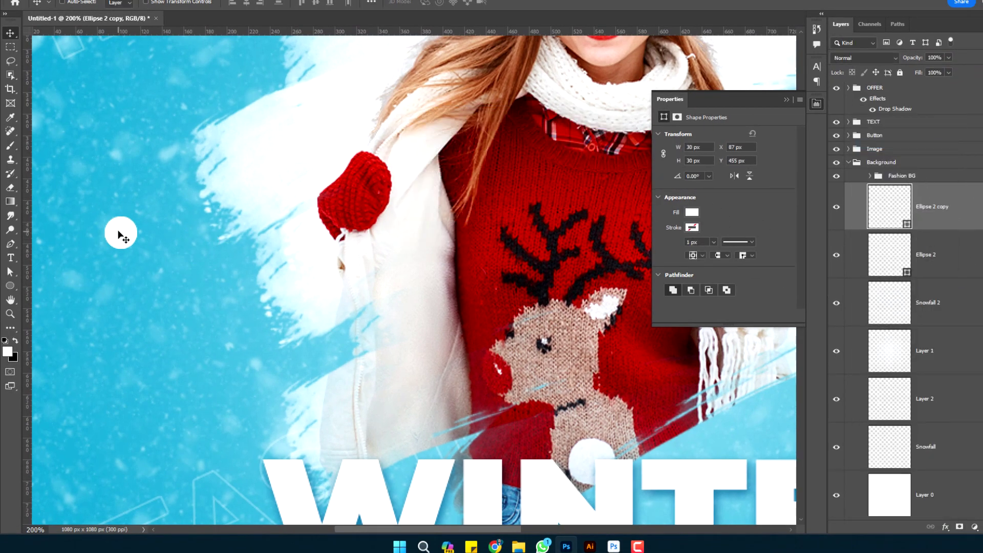
left_click_drag(119, 234, 118, 302)
right_click(949, 214)
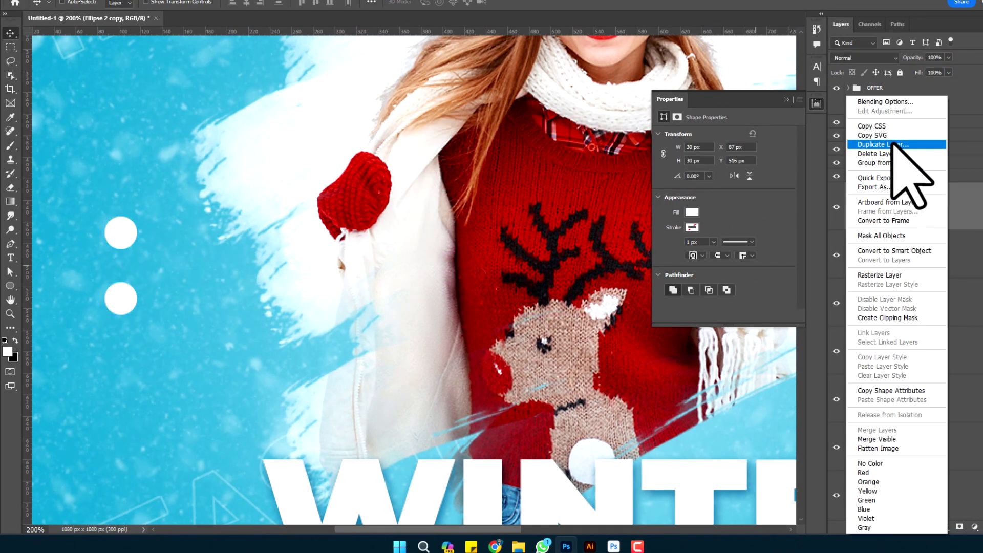
left_click(891, 148)
left_click(609, 134)
left_click_drag(115, 304, 118, 374)
Group the three dot layers as DOTS 1.
left_click(969, 275, "shift")
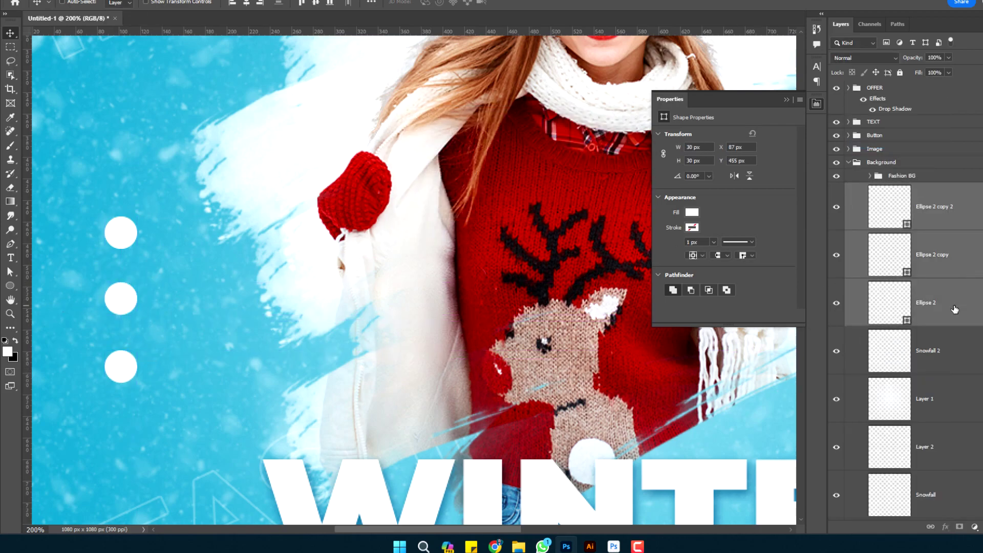
left_click(962, 303, "shift")
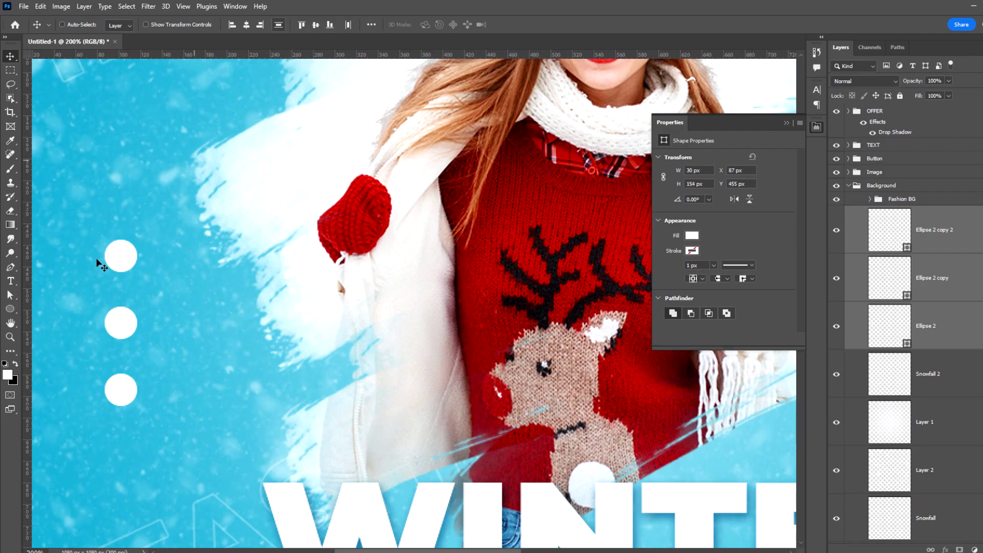
right_click(943, 269)
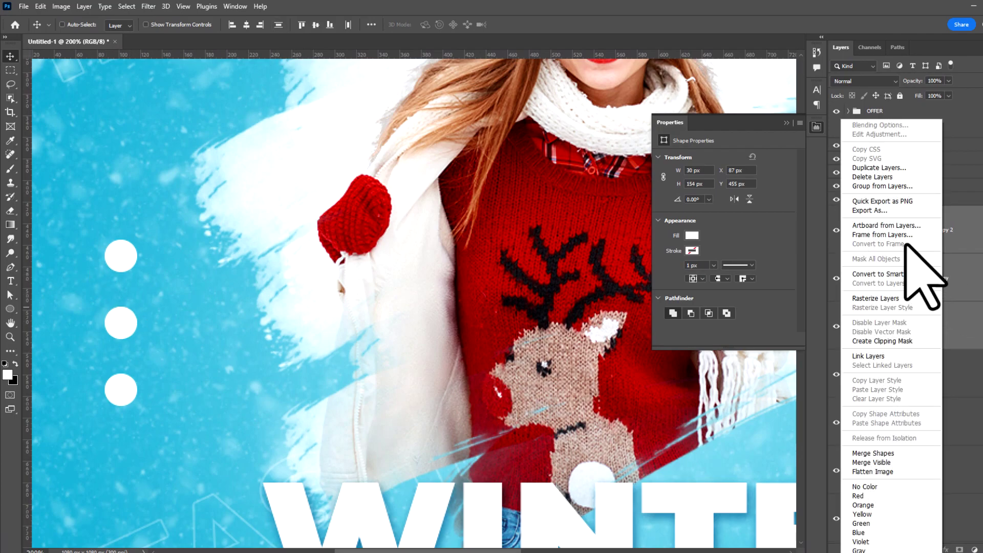
left_click(877, 175)
type("DOTS 1")
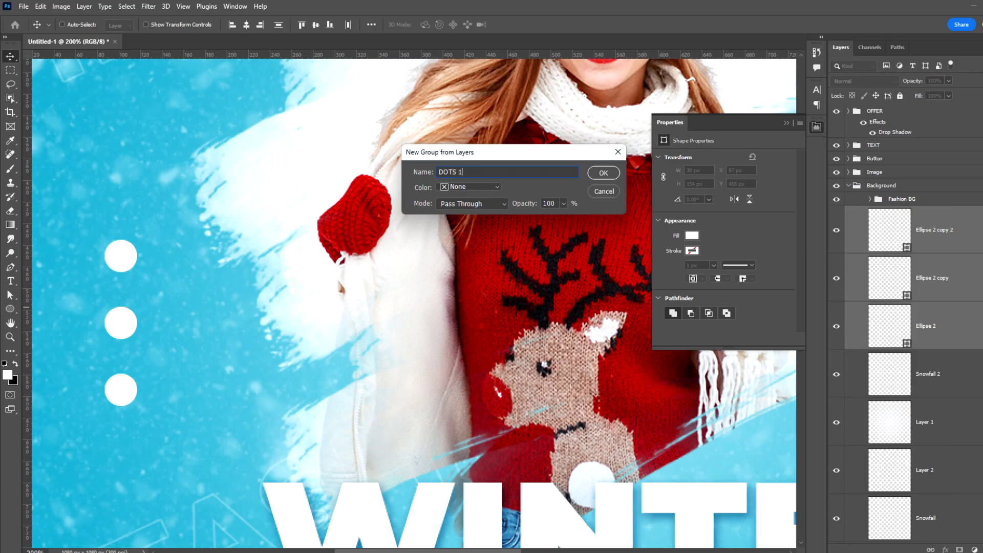
left_click(604, 173)
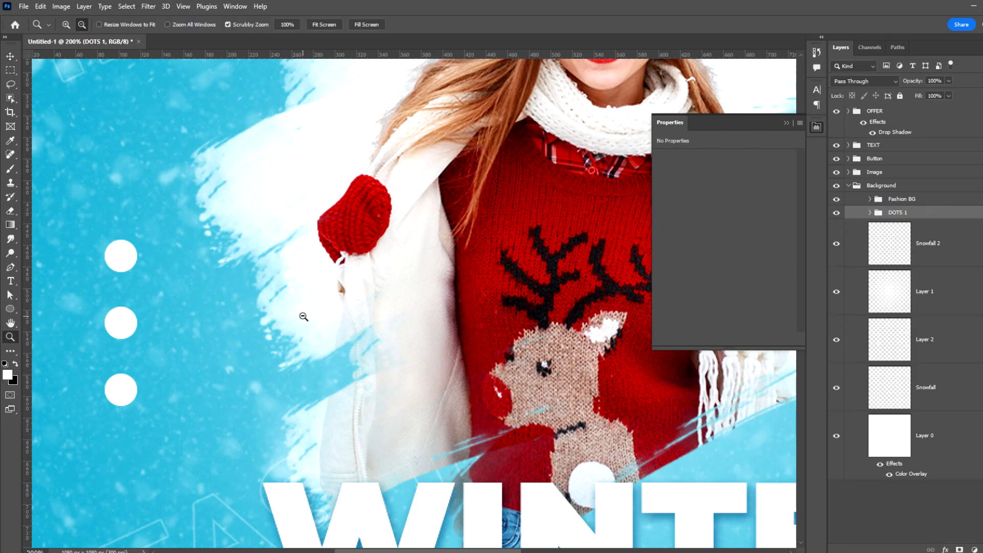
Copy the dot column to the right side below the badge.
scroll(303, 317, "down", 3)
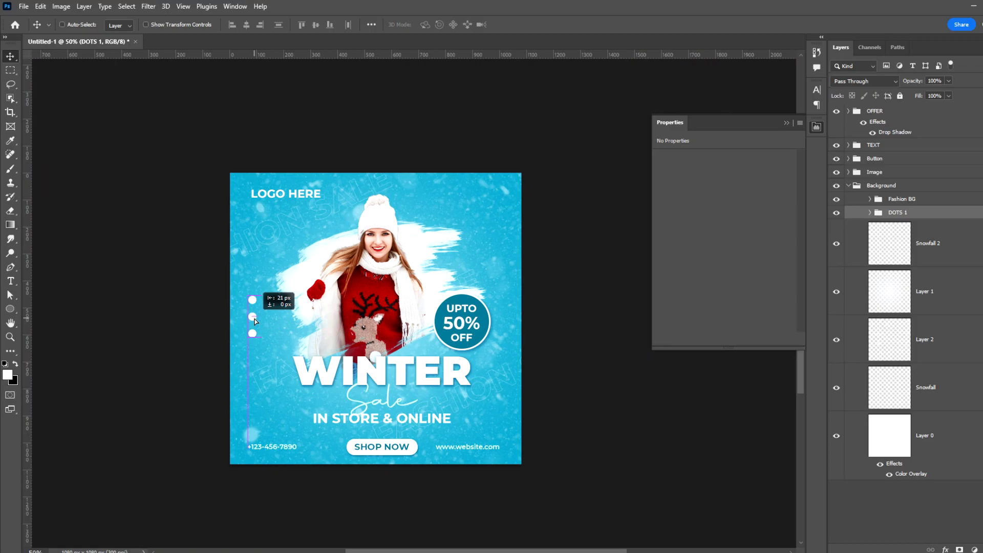
left_click_drag(255, 323, 504, 332)
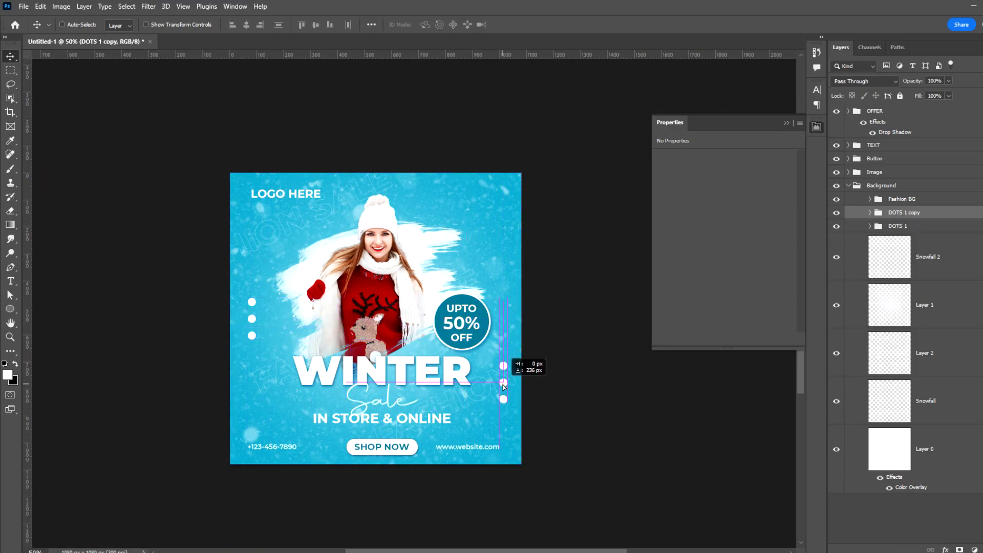
left_click(921, 228)
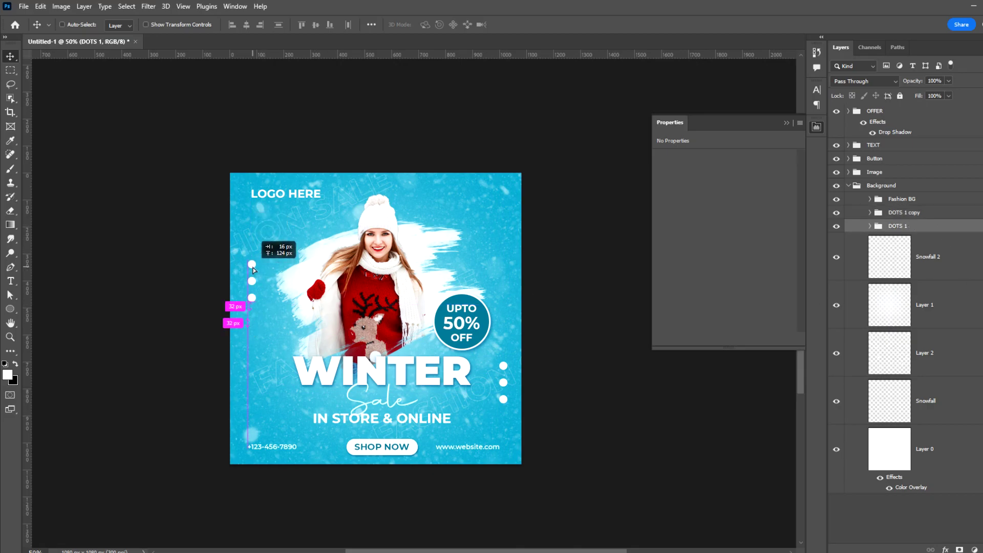
left_click(944, 251)
Start a chevron shape near the top right with the Pen tool.
scroll(469, 230, "up", 2)
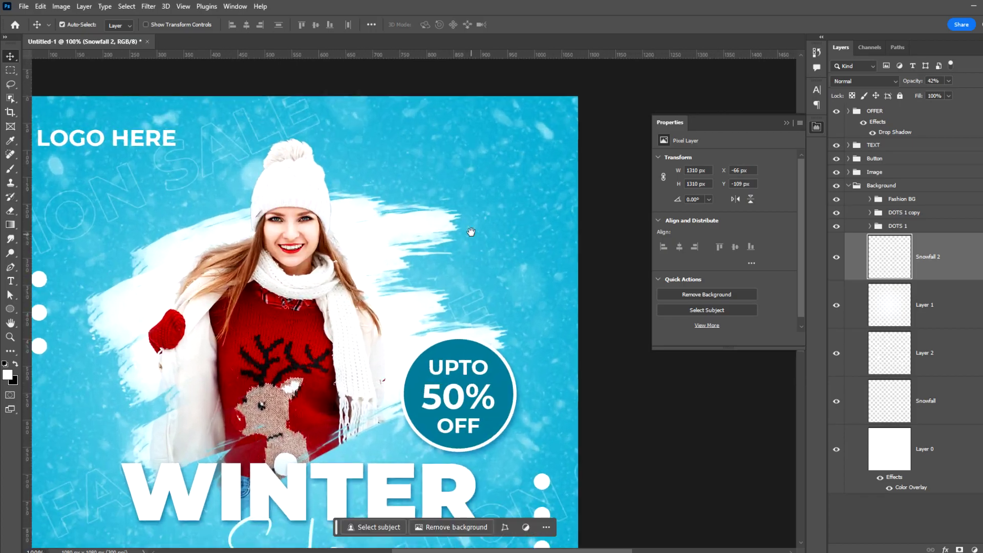
left_click_drag(470, 230, 443, 285)
key("p")
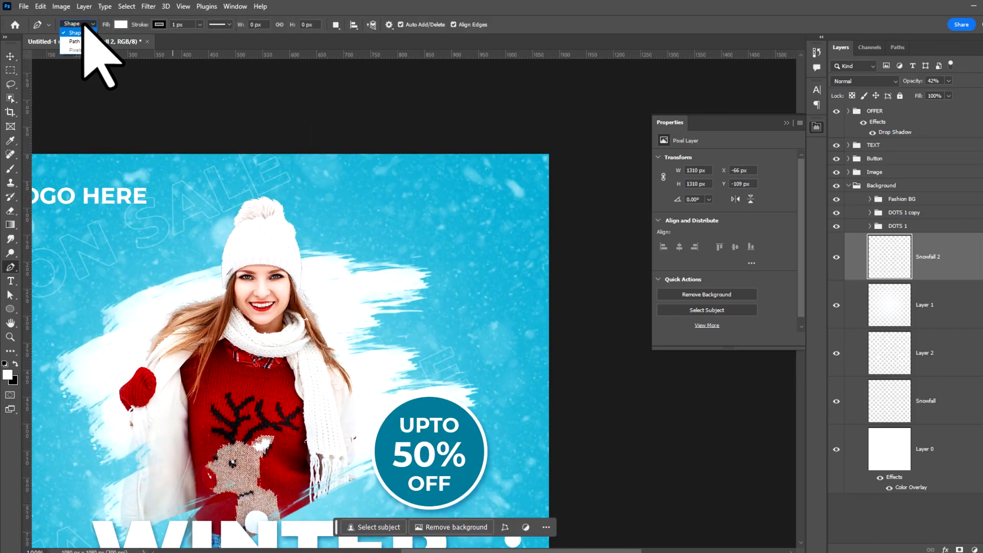
left_click(431, 203)
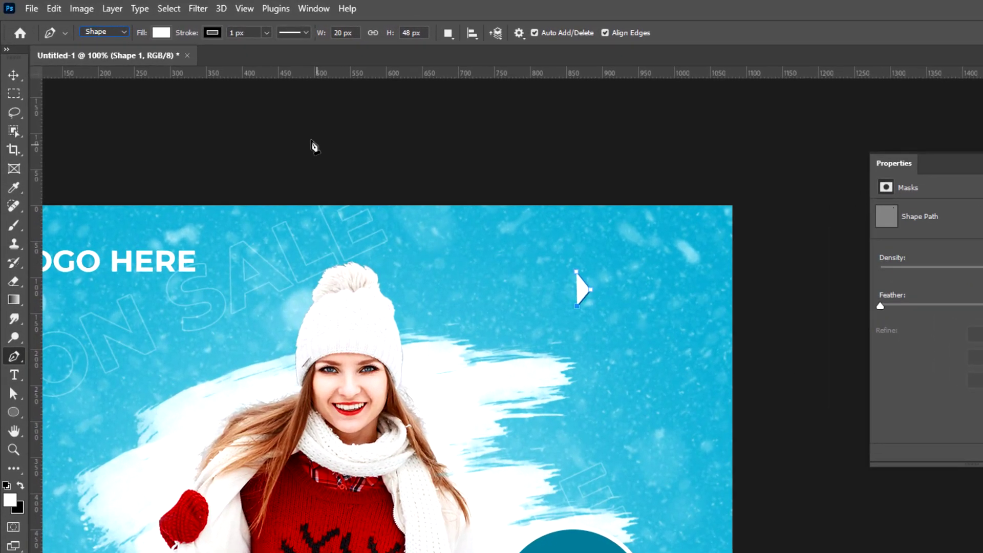
Give the chevron no fill and a white 5 px stroke, and rename it Arrow.
left_click(120, 24)
left_click(58, 45)
left_click(212, 32)
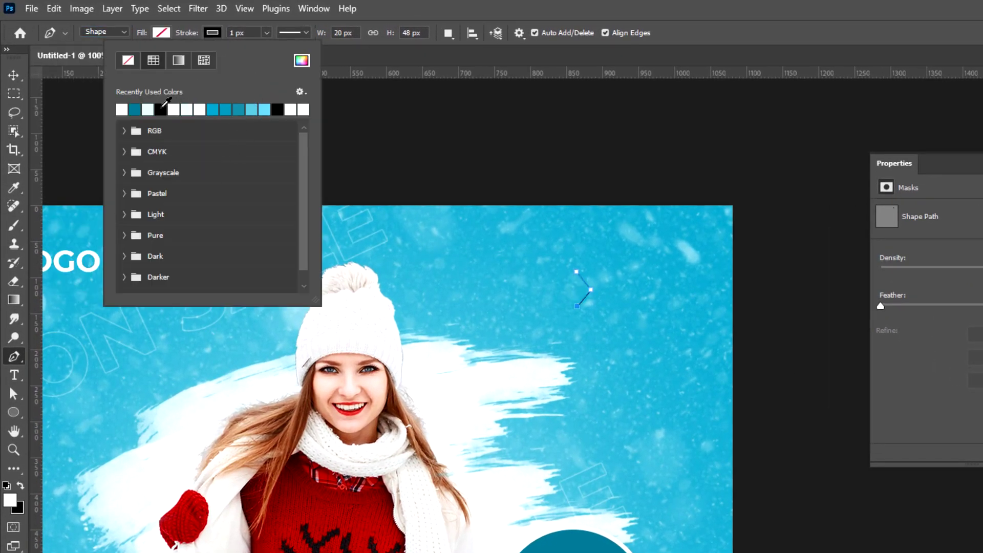
left_click(238, 32)
type("5")
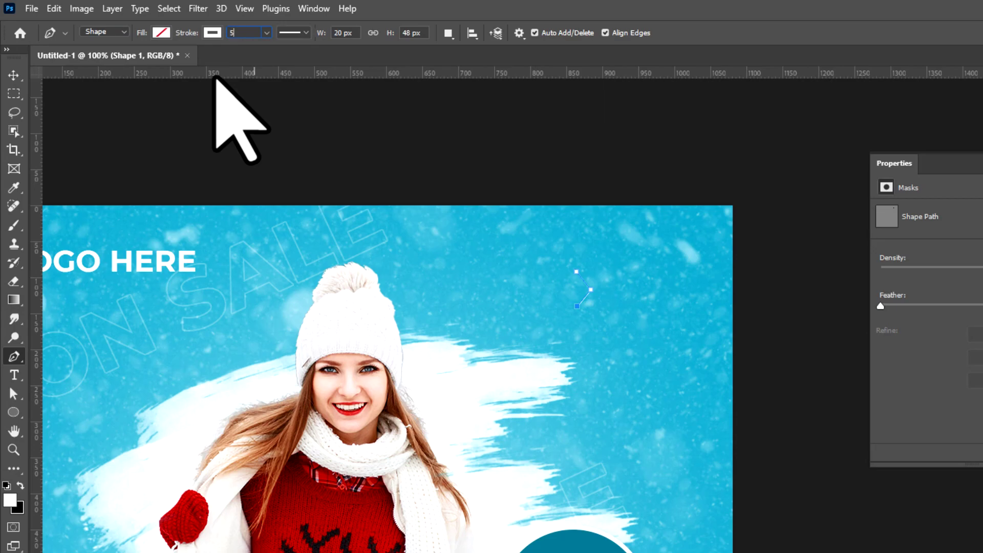
key("Return")
double_click(931, 233)
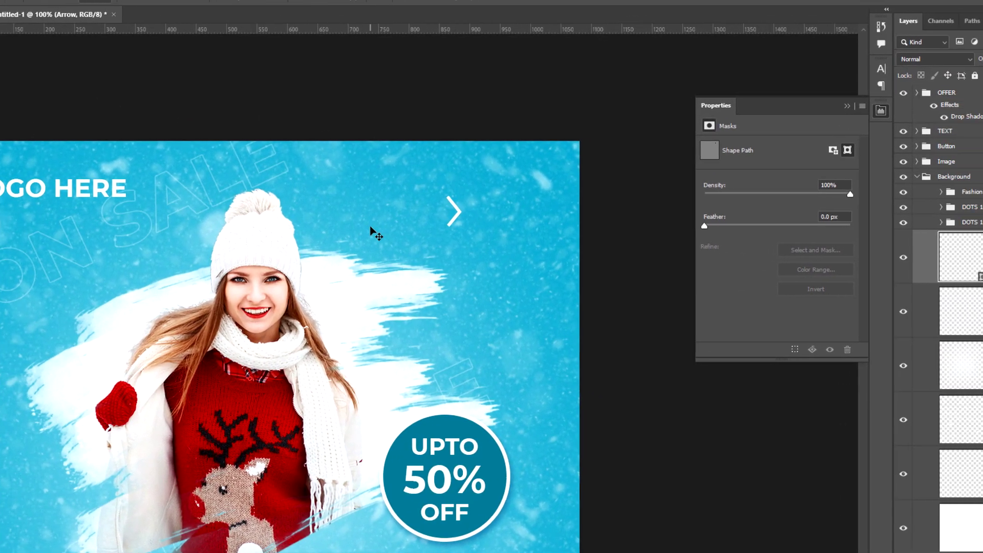
Duplicate the Arrow layer four times and select all five arrow layers.
right_click(870, 256)
left_click(865, 156)
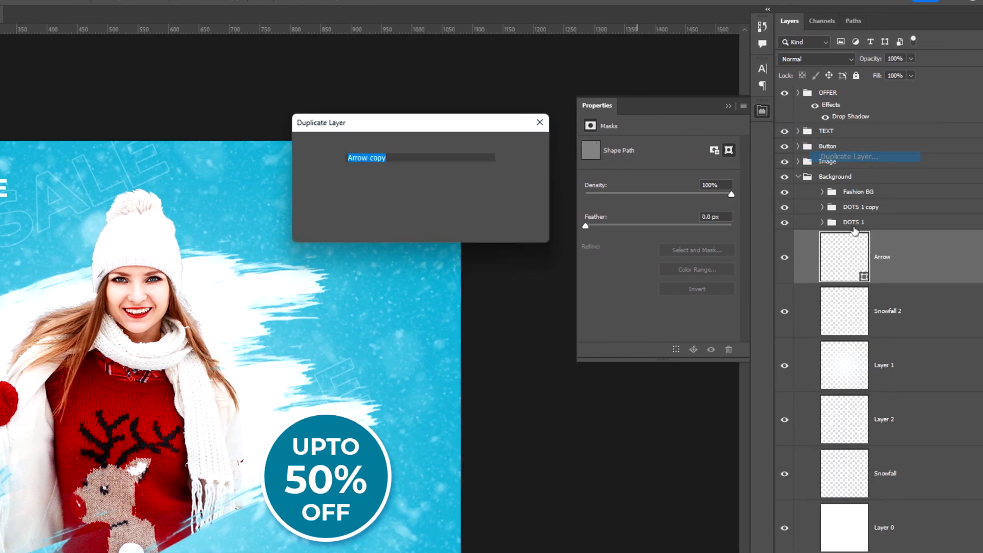
key("Return")
right_click(870, 256)
left_click(849, 158)
key("Return")
right_click(921, 266)
left_click(850, 159)
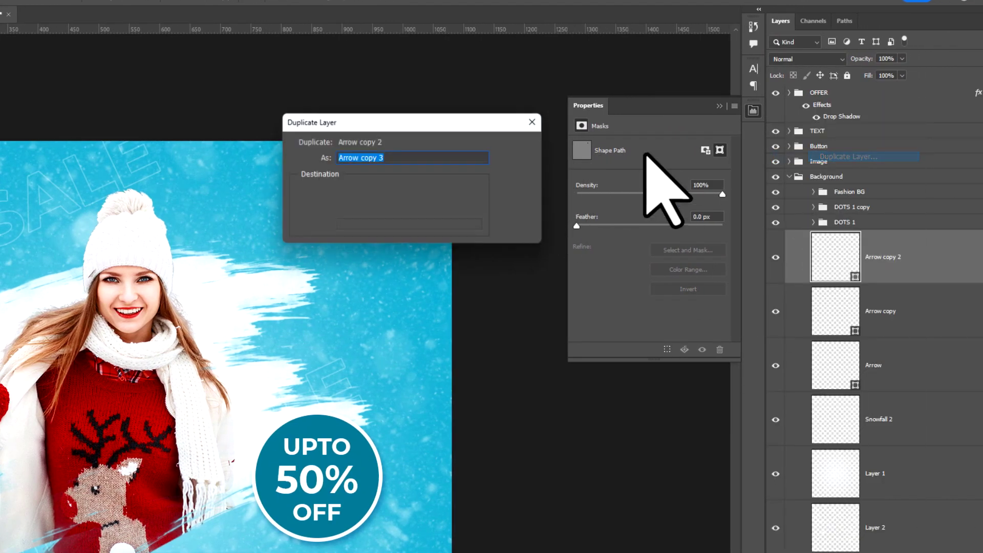
key("Return")
right_click(845, 256)
left_click(850, 161)
left_click(518, 145)
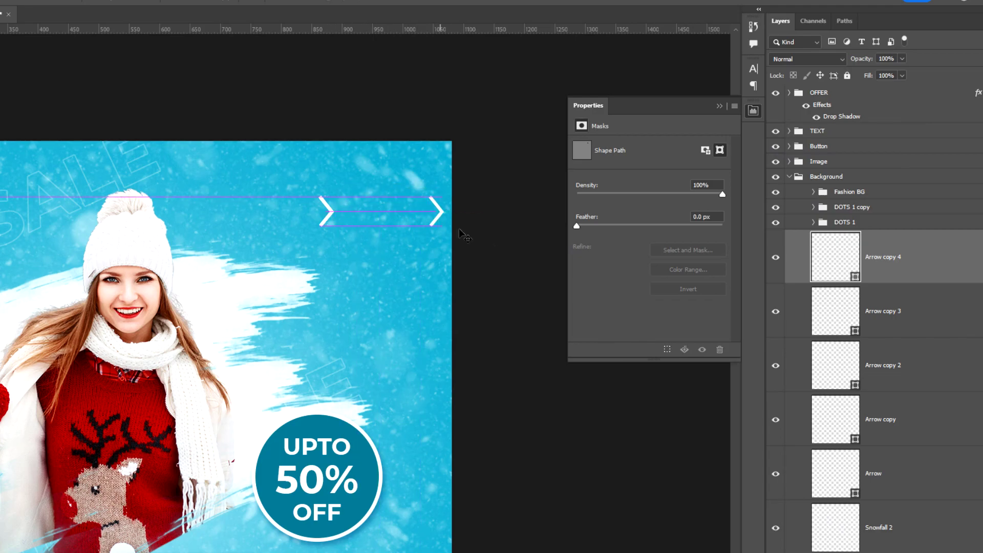
left_click(914, 484, "shift")
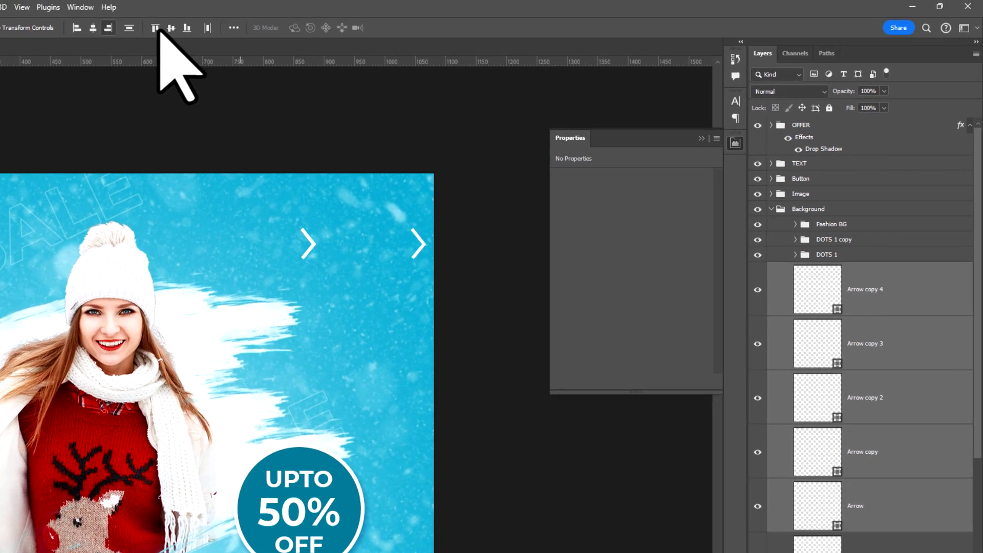
Group the five chevron layers into a group named Arrows.
right_click(899, 293)
left_click(839, 198)
type("Arrows")
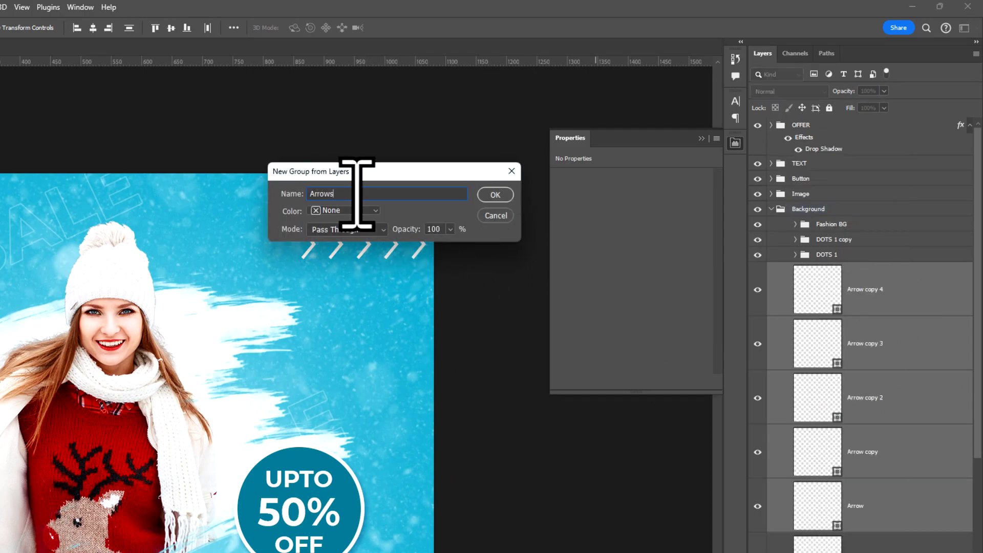
key("Return")
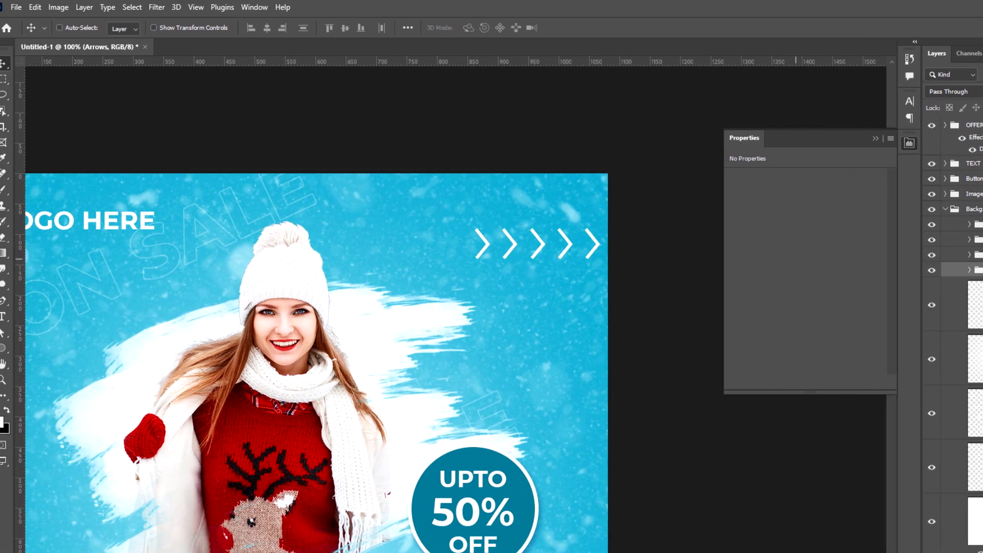
Reshape the Arrows row with a Distort transform and commit it.
left_click(45, 7)
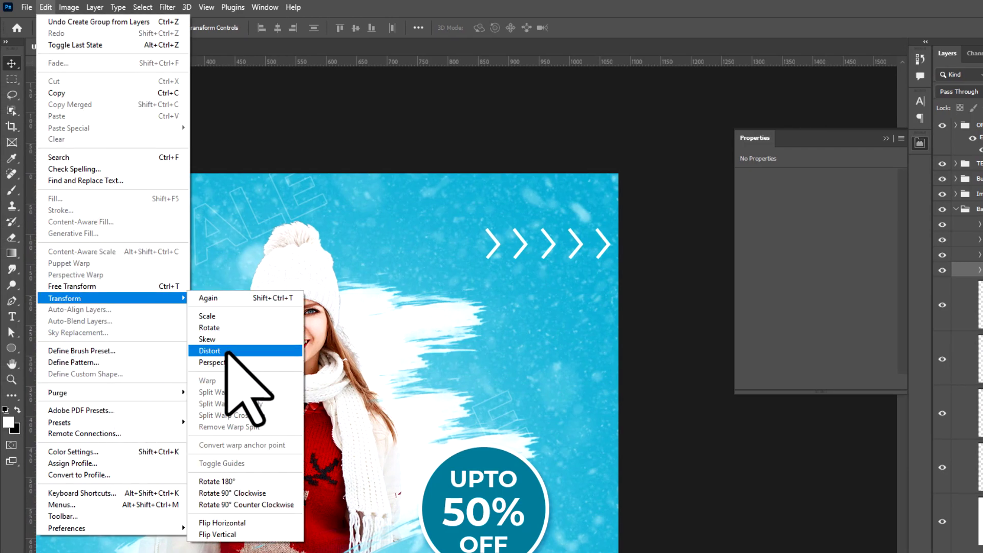
left_click(228, 344)
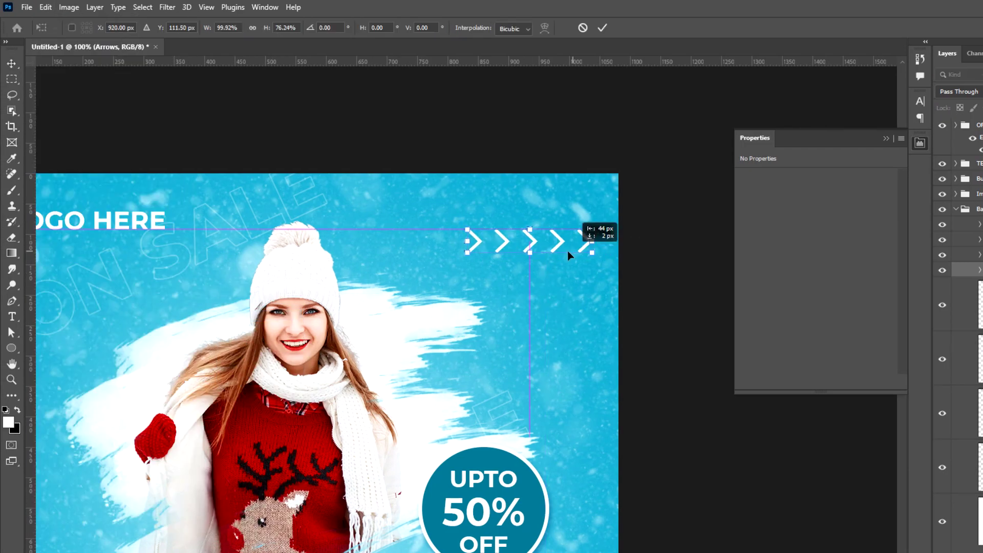
left_click(602, 28)
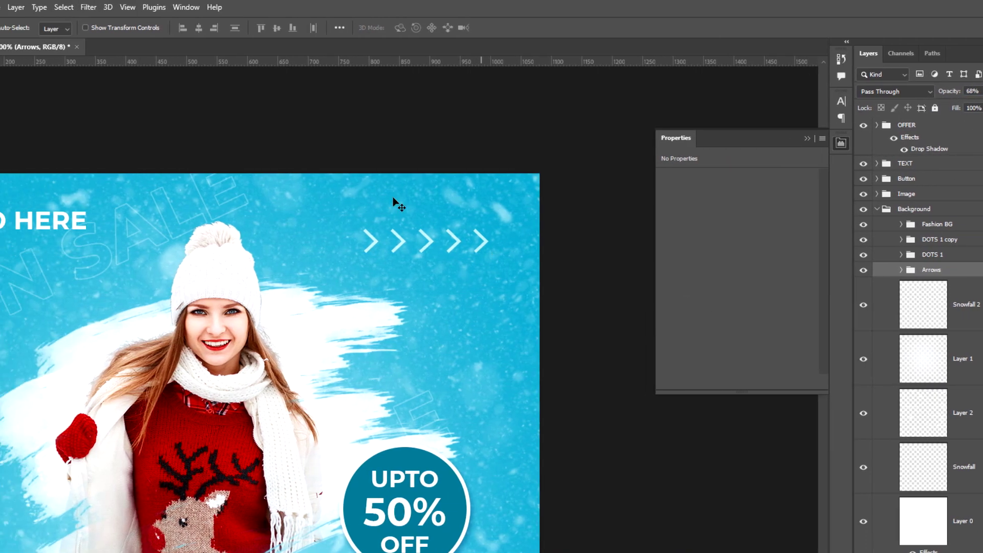
Rotate the Arrows group 90° into a vertical column of downward-pointing chevrons.
left_click(46, 7)
left_click(270, 327)
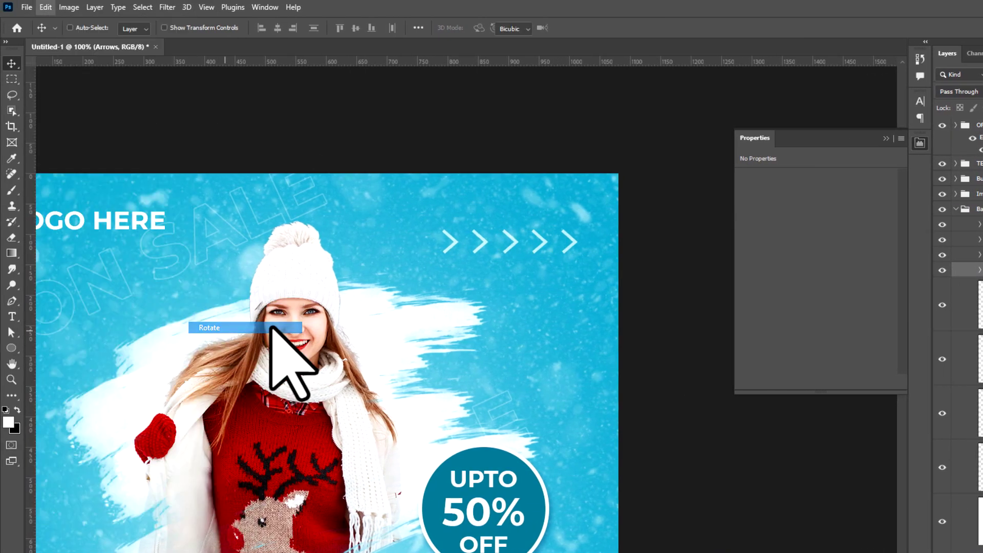
left_click_drag(487, 346, 463, 302)
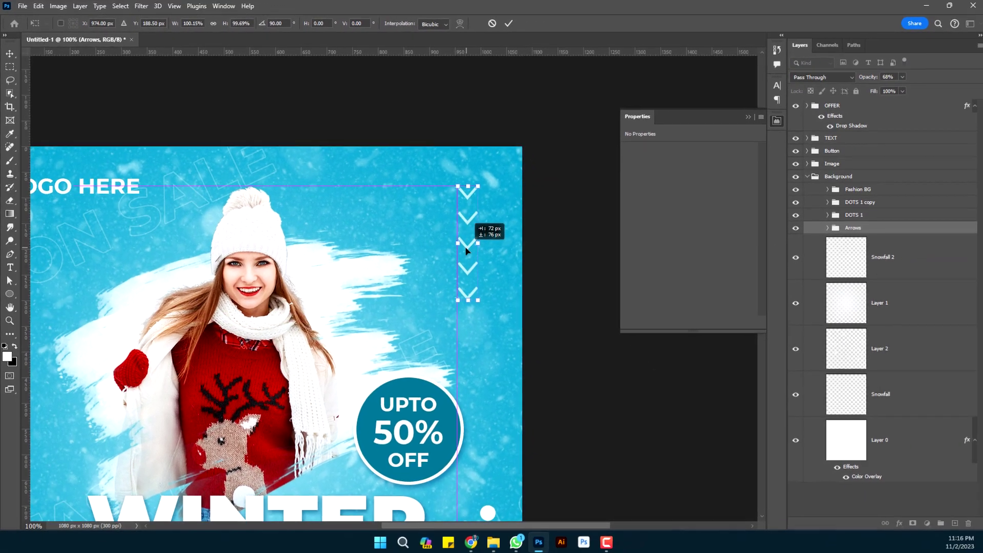
key("Return")
key("z")
key("ctrl+minus")
key("ctrl+minus")
key("ctrl+minus")
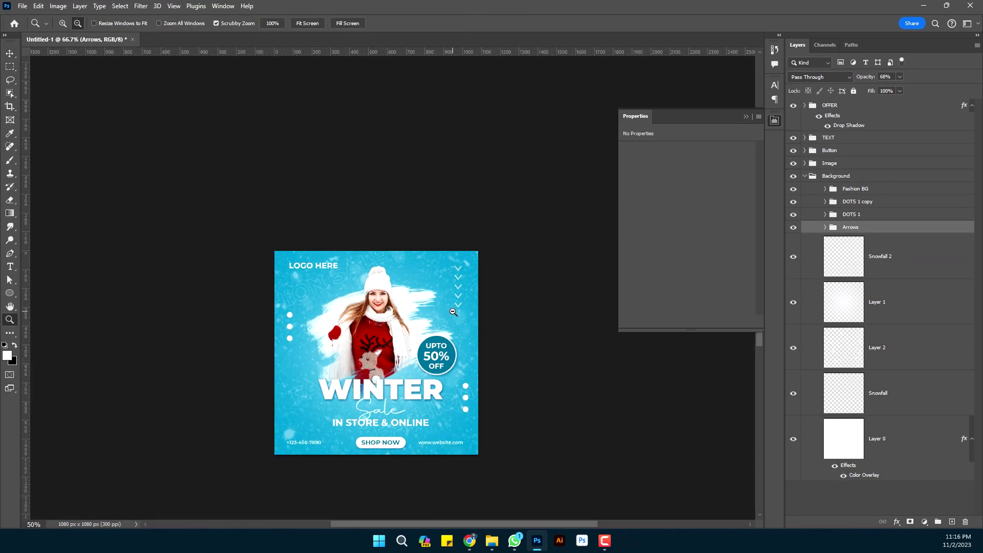